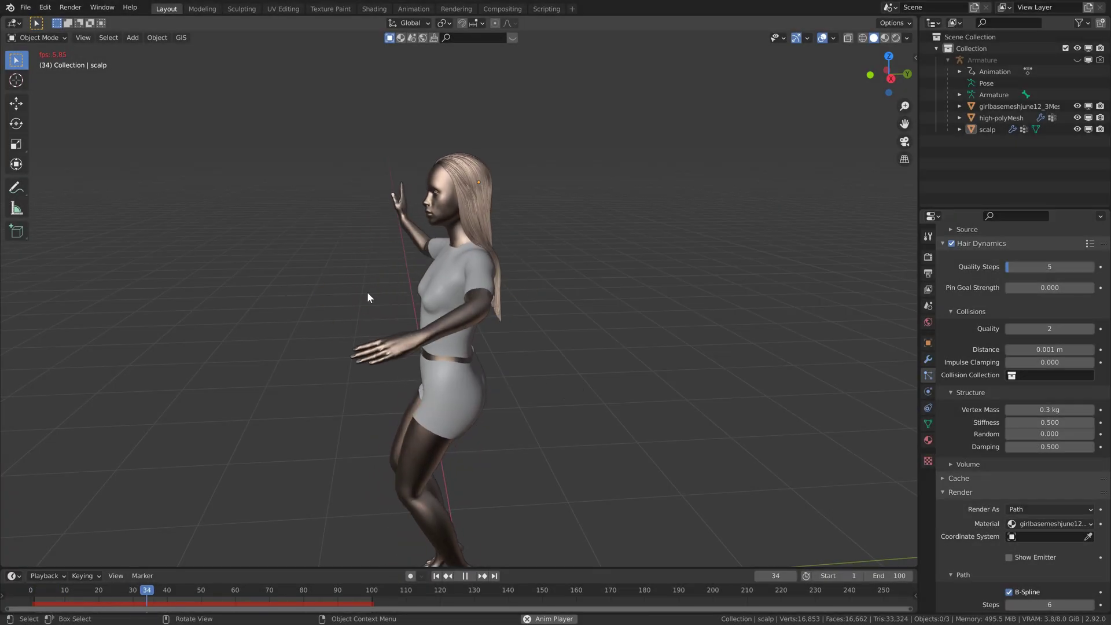
Orbit around the dancing character to inspect its simulated hair from the sides, back and front
middle_drag(348, 290, 542, 338)
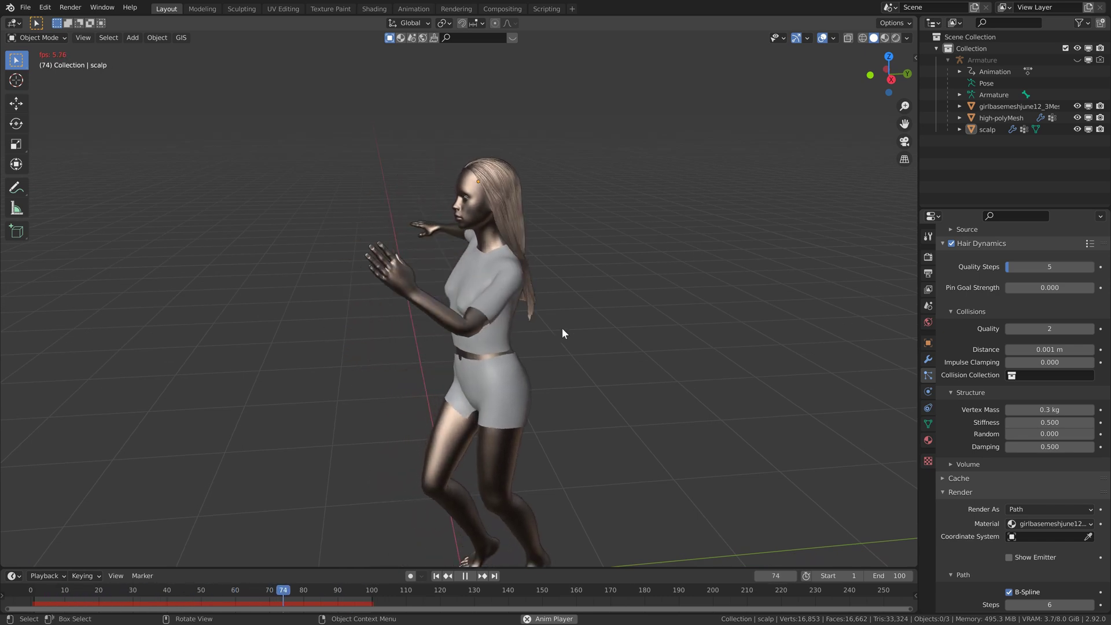
middle_drag(561, 328, 360, 307)
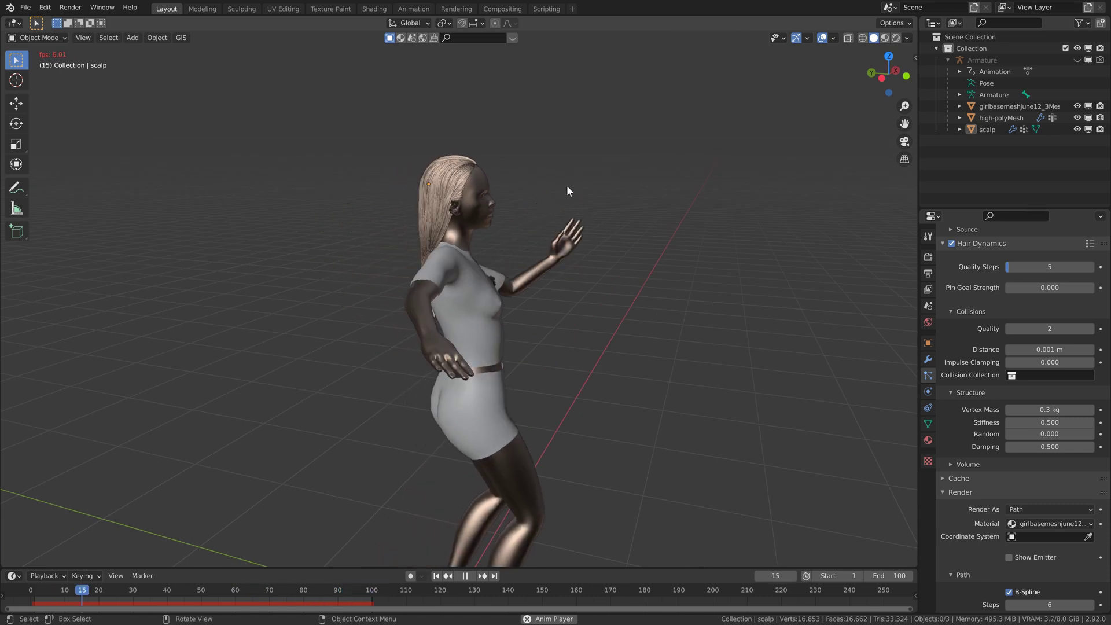
middle_drag(567, 191, 353, 201)
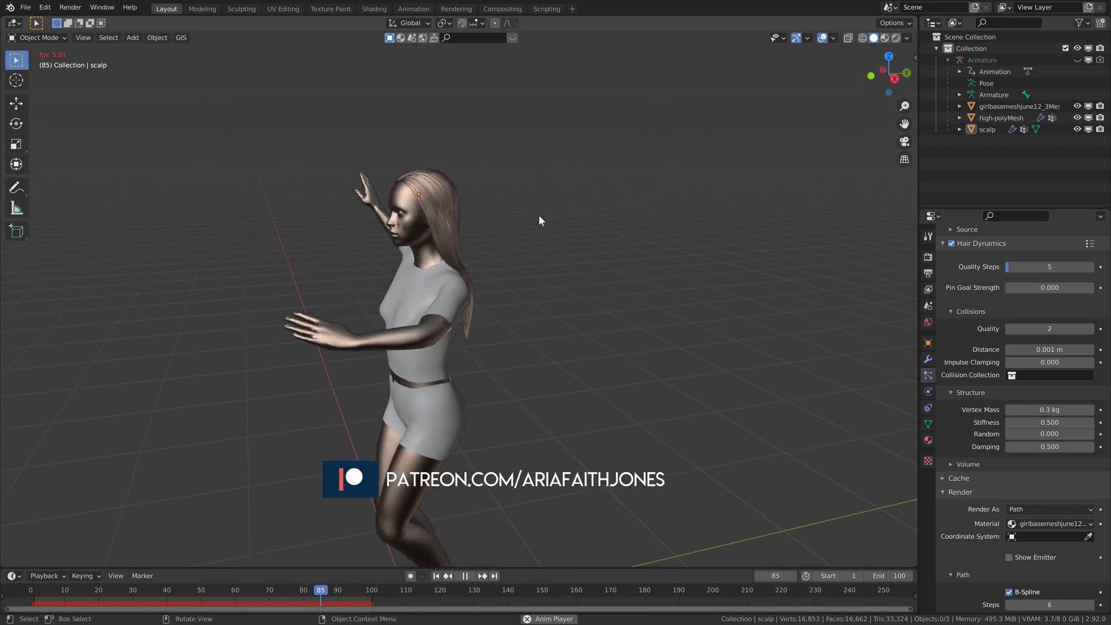
mouse_move(563, 220)
middle_down()
mouse_move(597, 213)
mouse_move(570, 213)
middle_up()
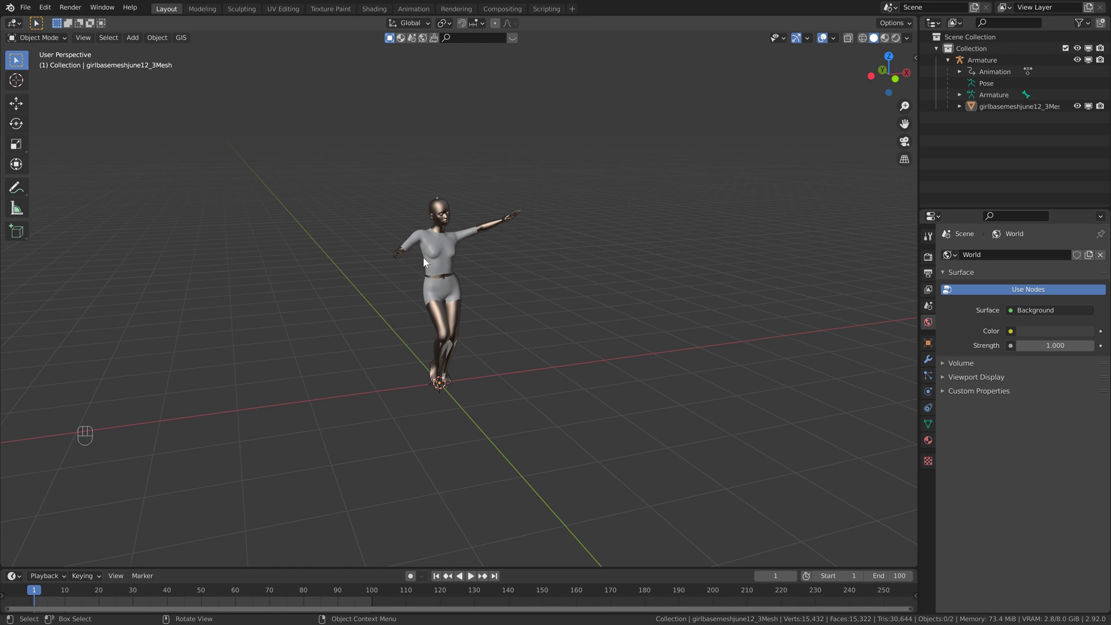
click(429, 276)
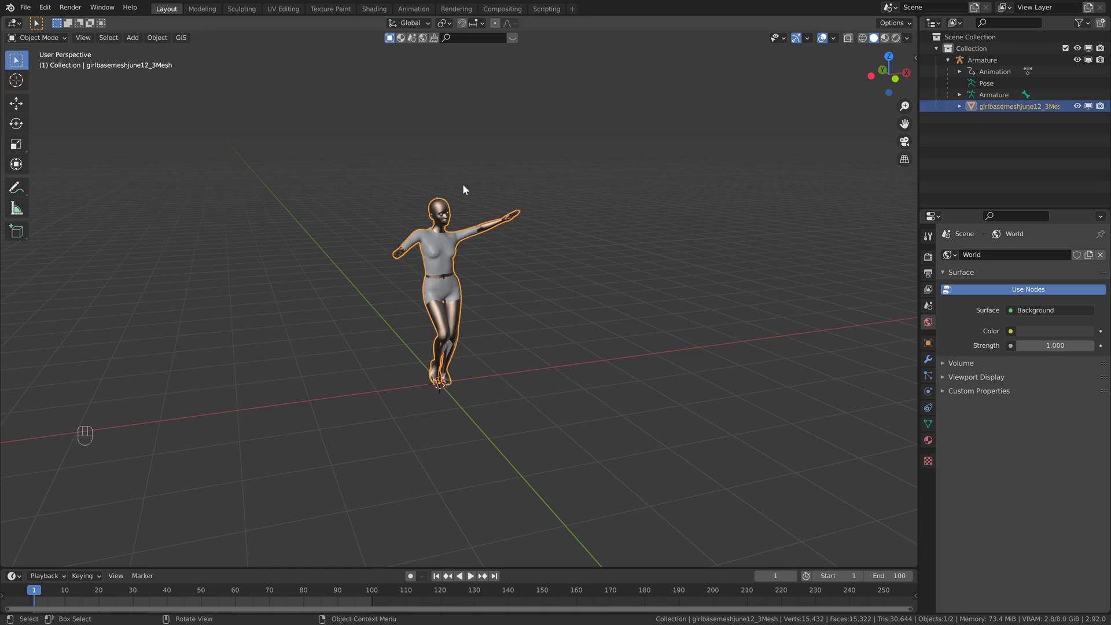
middle_drag(463, 183, 405, 265)
key(space)
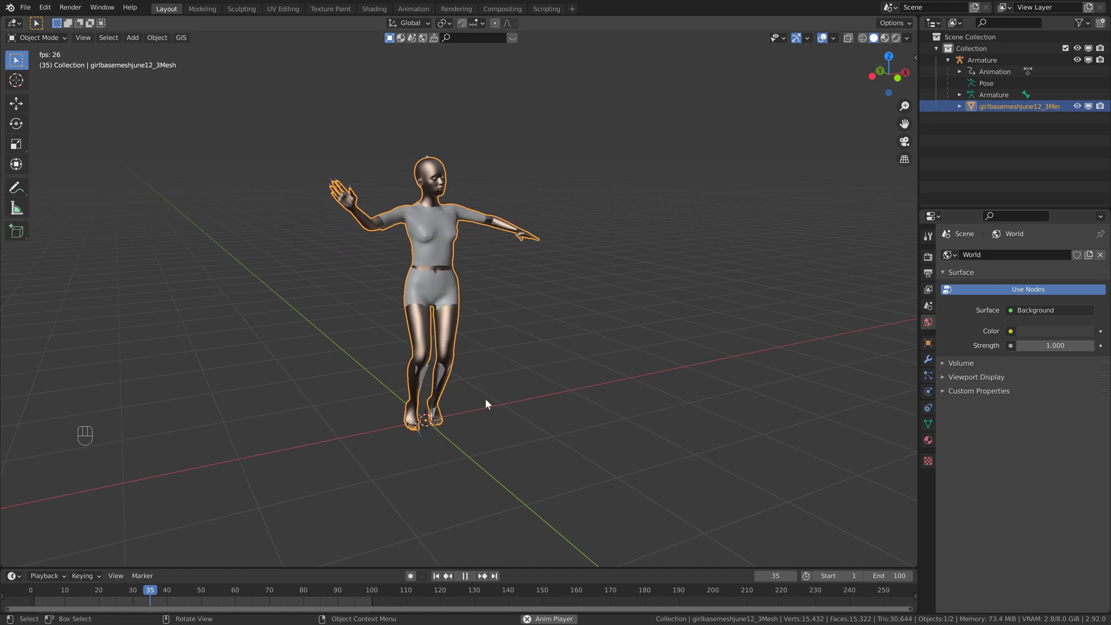
key(space)
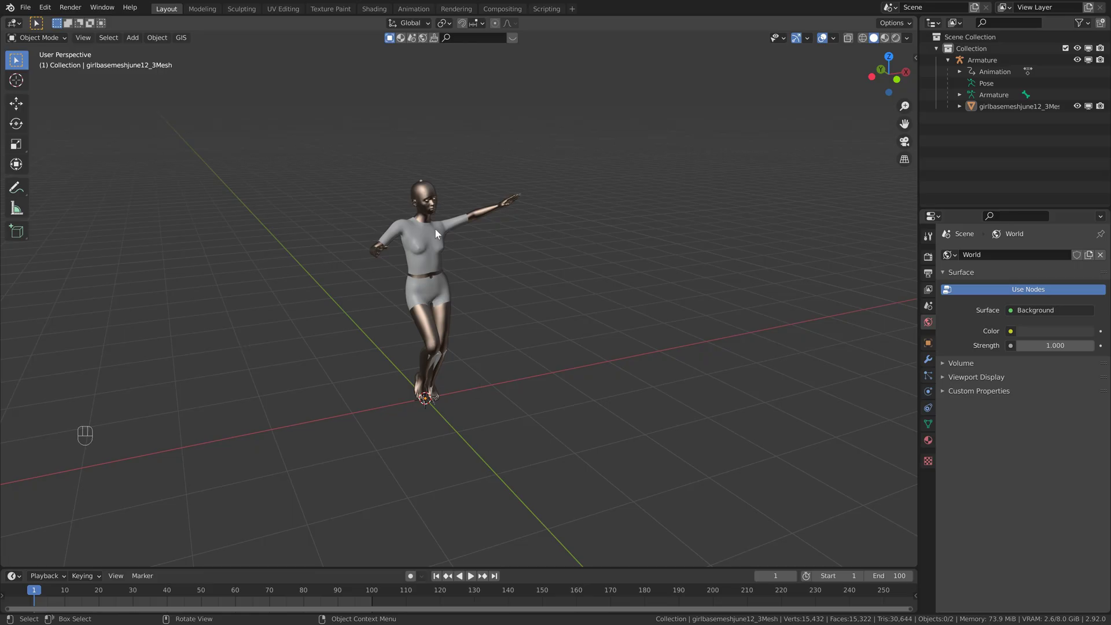
Cancel the better hair GEO.fbx import and save the scene as better hair GEO.blend
click(23, 8)
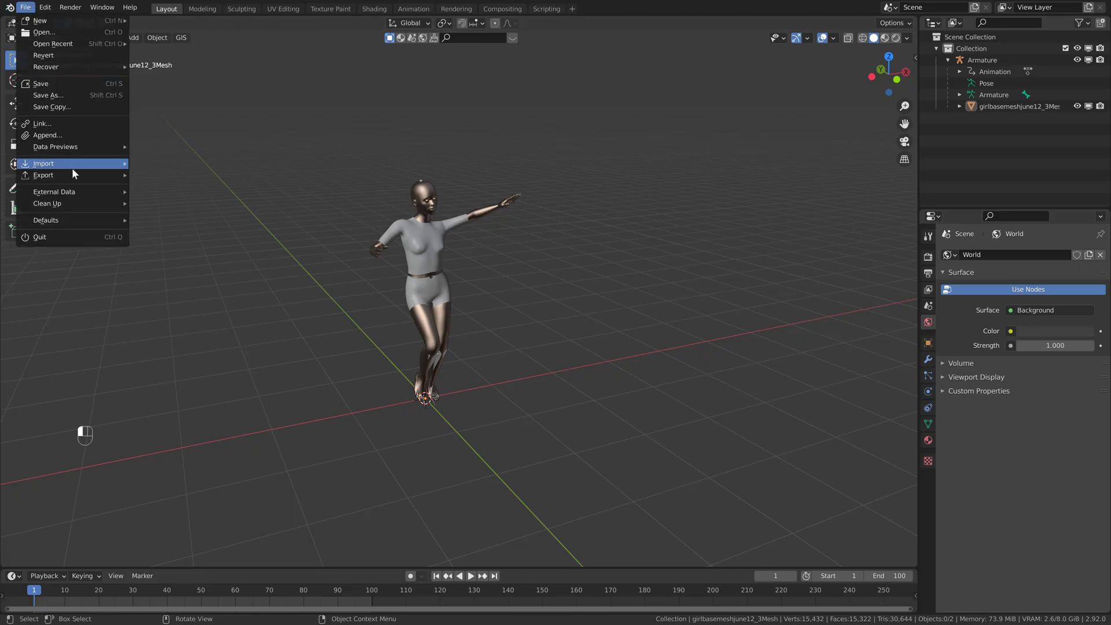
mouse_move(72, 166)
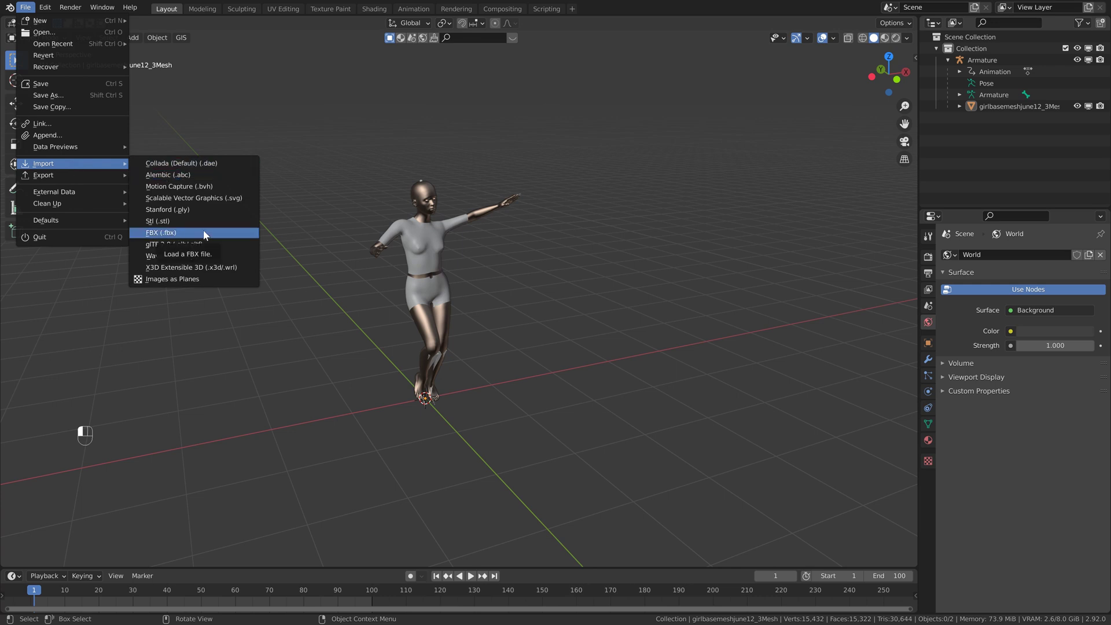
click(169, 233)
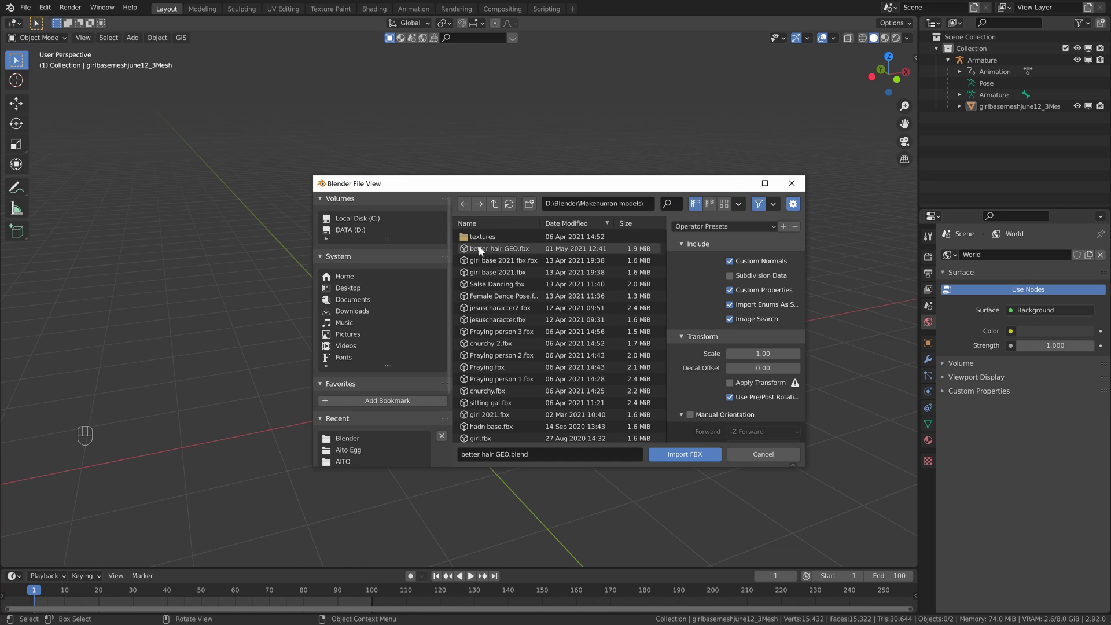
click(488, 249)
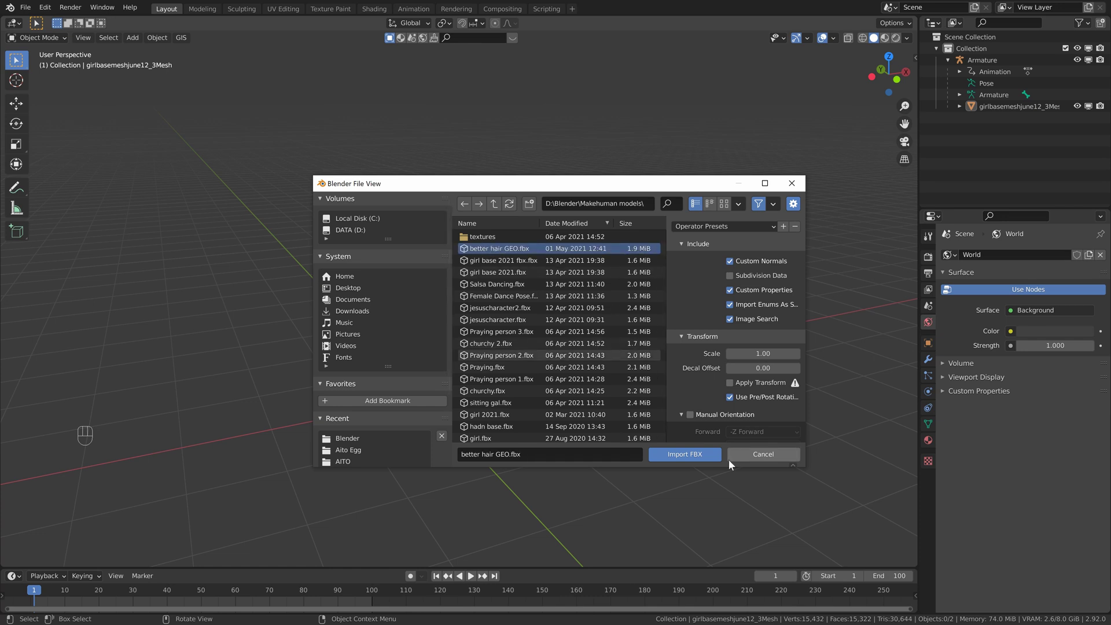
click(764, 455)
key(ctrl+s)
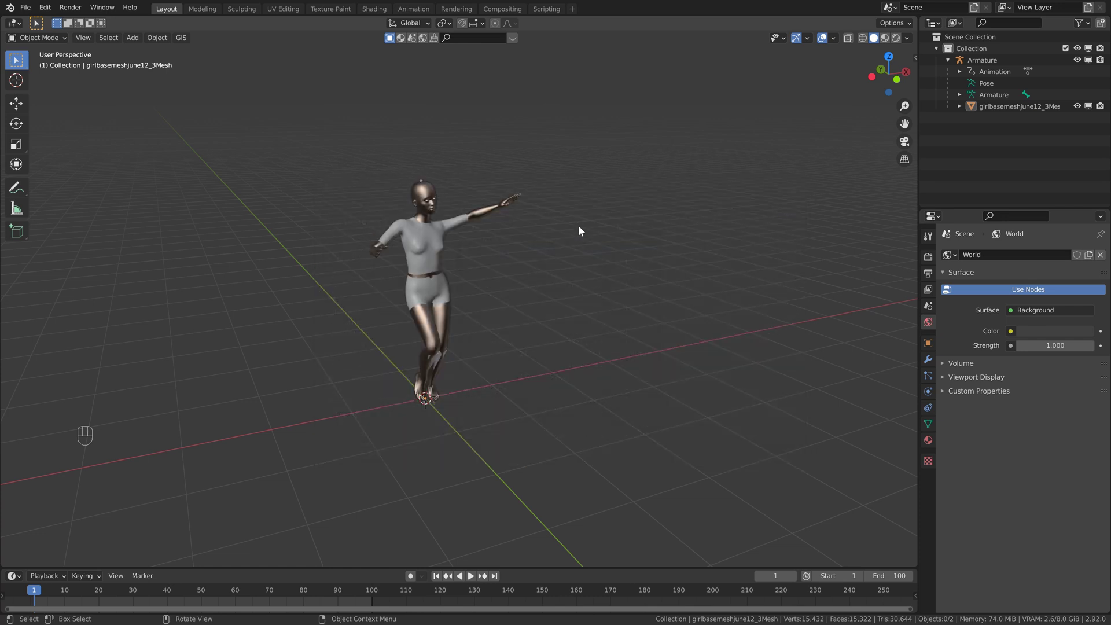
Select the character's body mesh and orbit in to a side view of it
click(440, 228)
middle_drag(403, 242, 512, 220)
scroll(471, 243, up, 2)
middle_drag(505, 164, 374, 151)
middle_drag(442, 158, 395, 178)
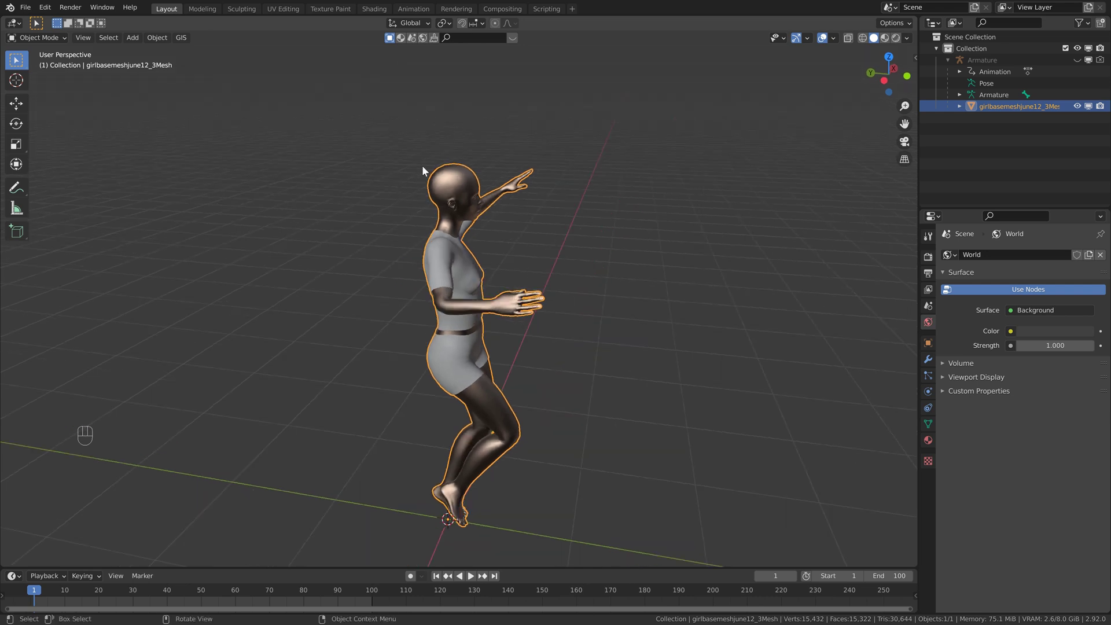
Put the body mesh in Edit Mode and show its Object Data properties, framing the head
key(Tab)
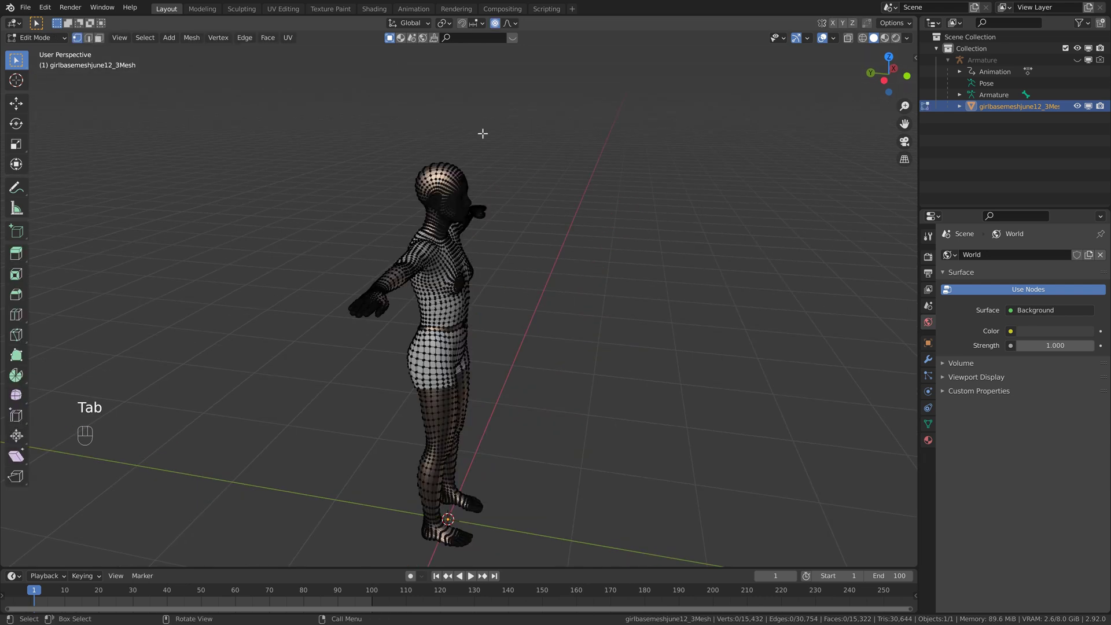
middle_drag(482, 133, 583, 313)
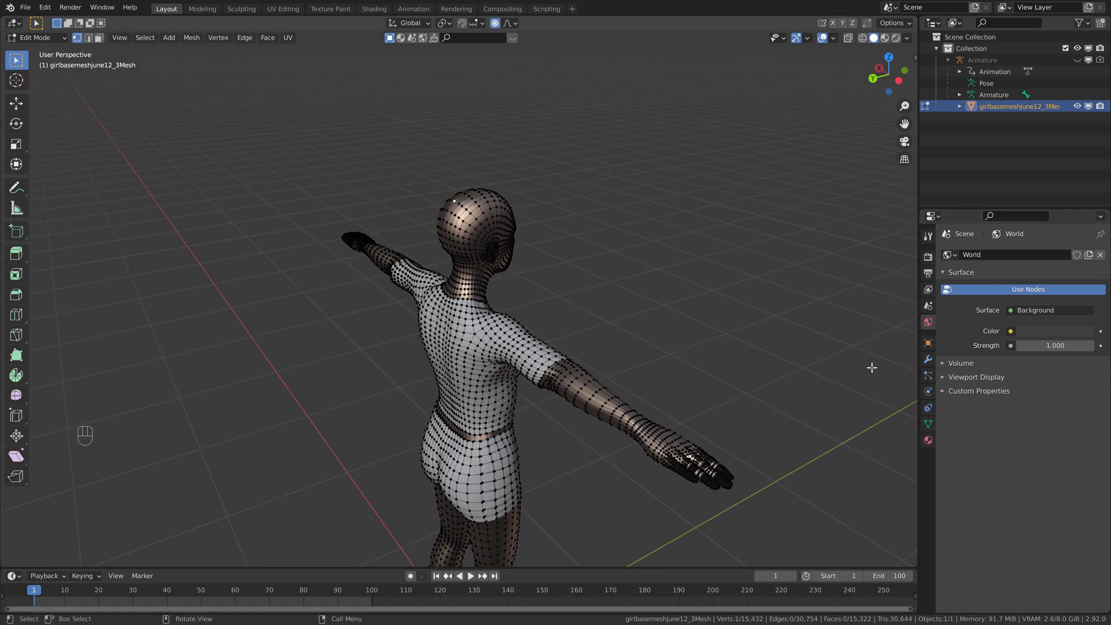
click(928, 423)
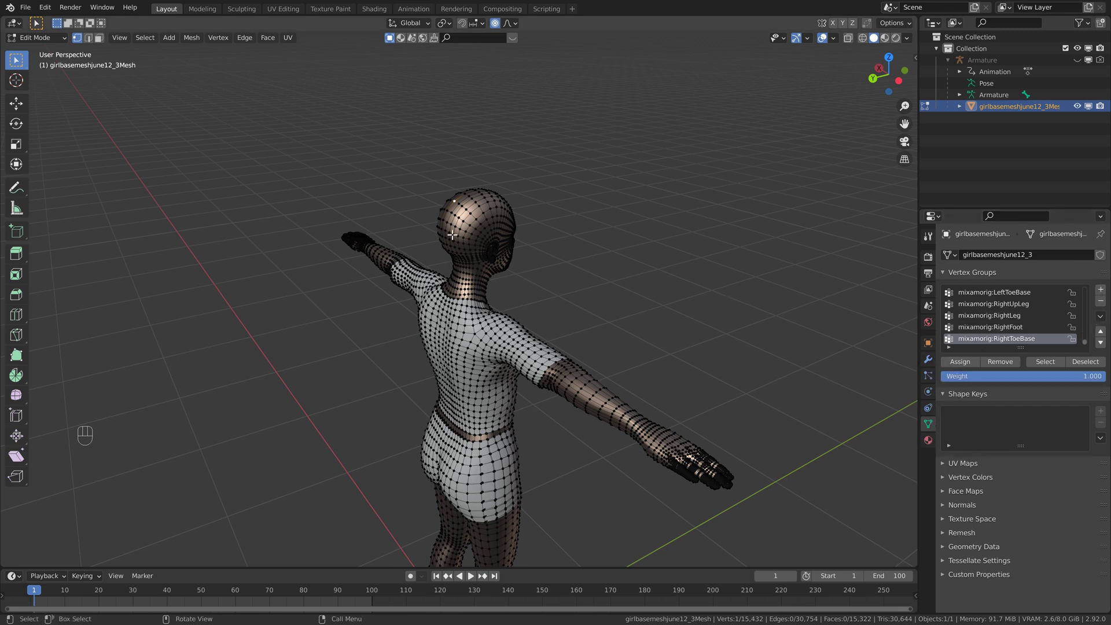
scroll(406, 174, up, 4)
middle_drag(409, 181, 474, 121)
mouse_move(394, 213)
middle_down()
mouse_move(449, 221)
mouse_move(442, 209)
mouse_move(460, 204)
mouse_move(427, 234)
mouse_move(397, 209)
middle_up()
Grow the head vertex selection across the scalp with Ctrl+Numpad+
scroll(449, 219, up, 2)
key(ctrl+KP_Subtract)
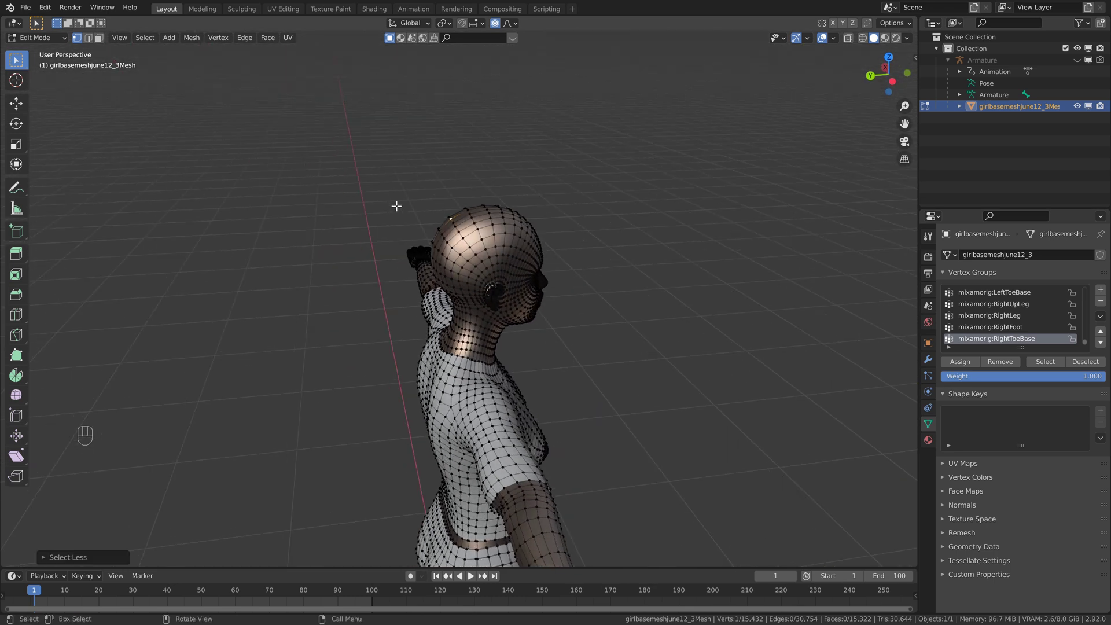
key(ctrl)
key(ctrl+KP_Add)
key(ctrl+KP_Add)
middle_drag(397, 206, 459, 226)
scroll(459, 225, up, 5)
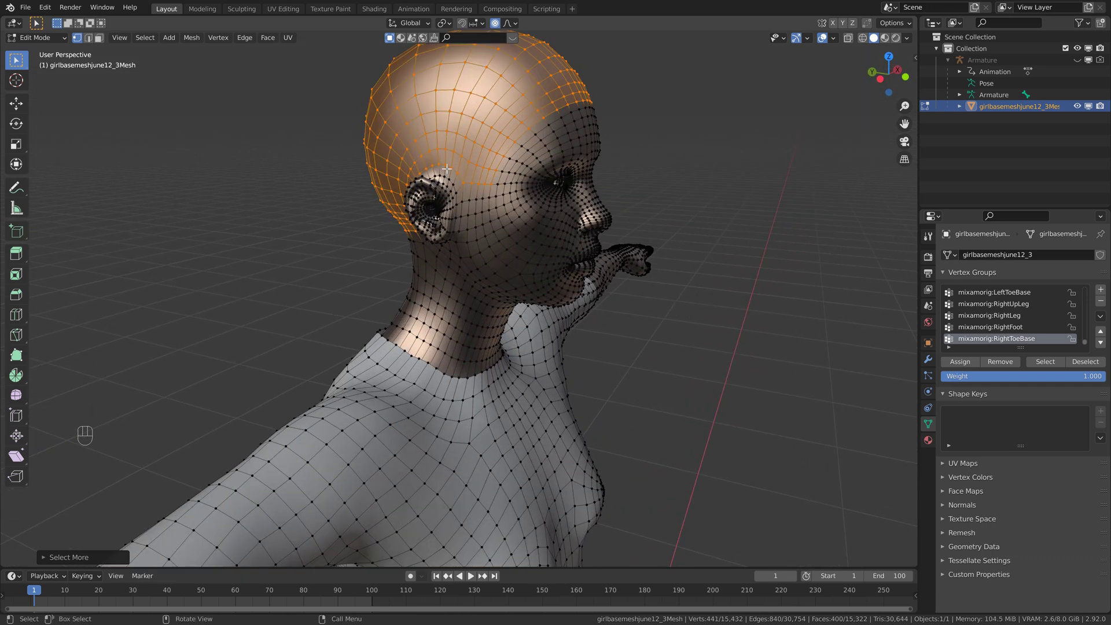
middle_drag(447, 169, 536, 117)
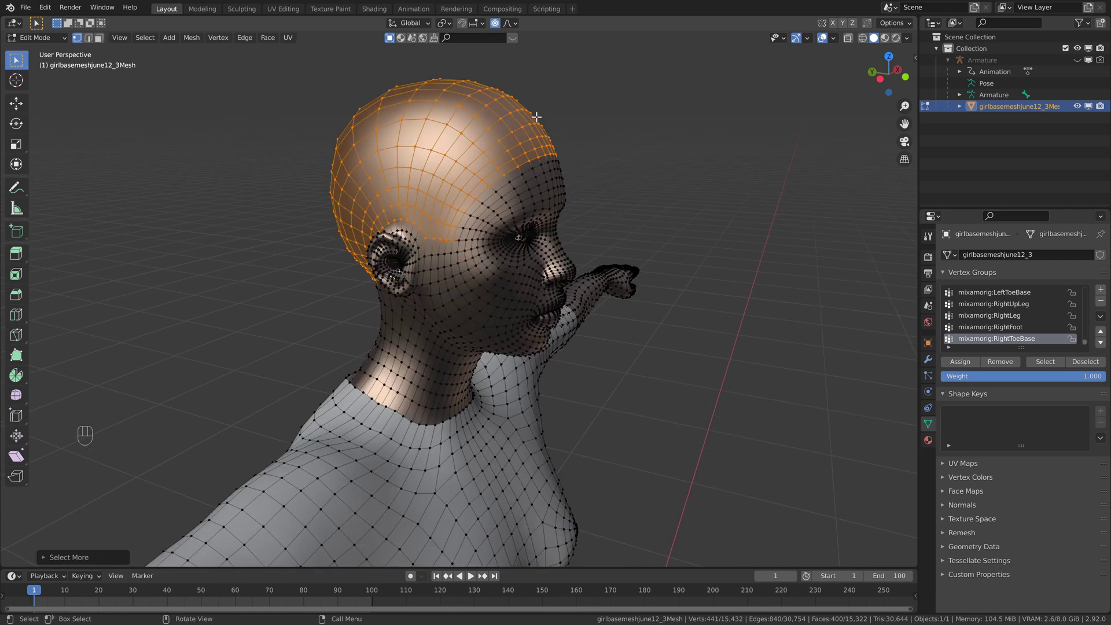
Deselect the lower edge loops so the scalp selection stops above the ears
alt+shift+click(516, 145)
alt+shift+click(516, 146)
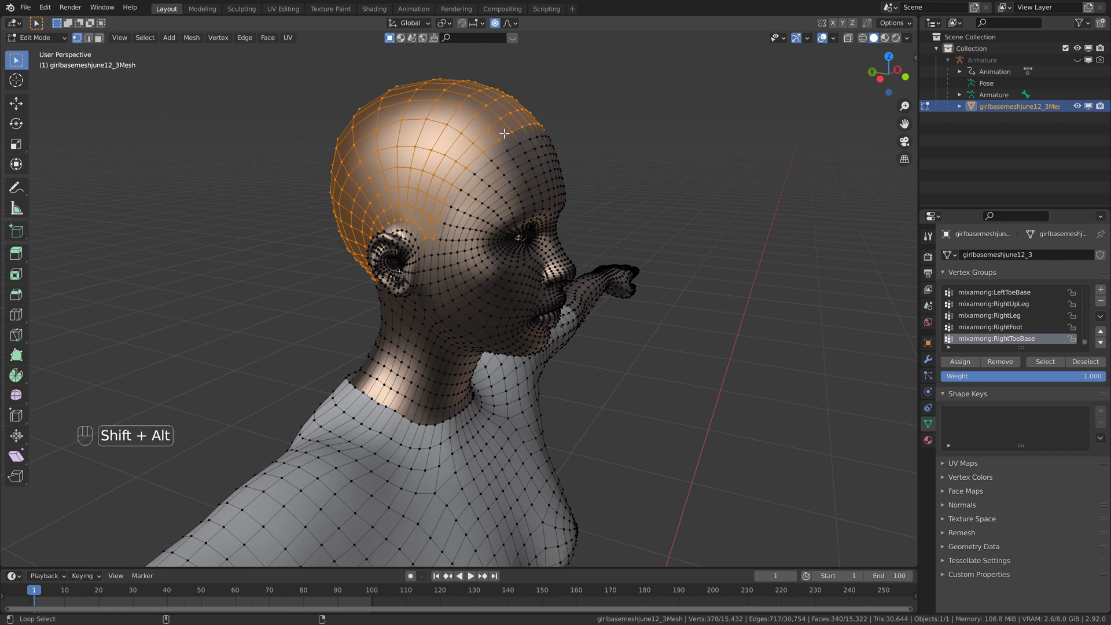
alt+shift+click(507, 137)
middle_drag(507, 137, 492, 186)
scroll(489, 191, down, 3)
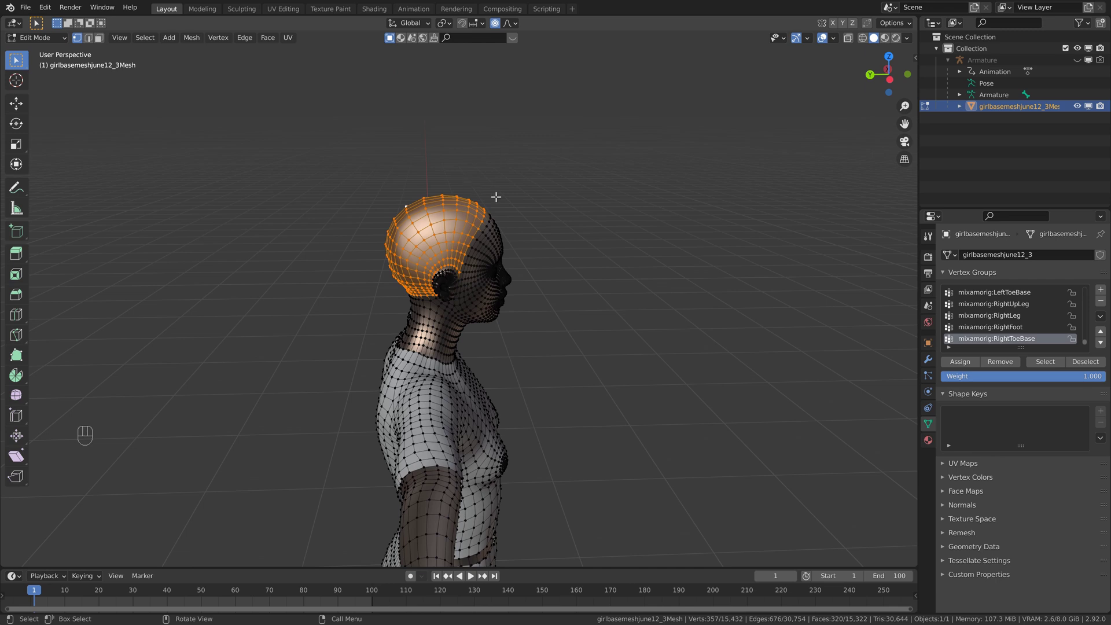
Duplicate the scalp vertices in place and separate them into a new mesh object
key(shift+d)
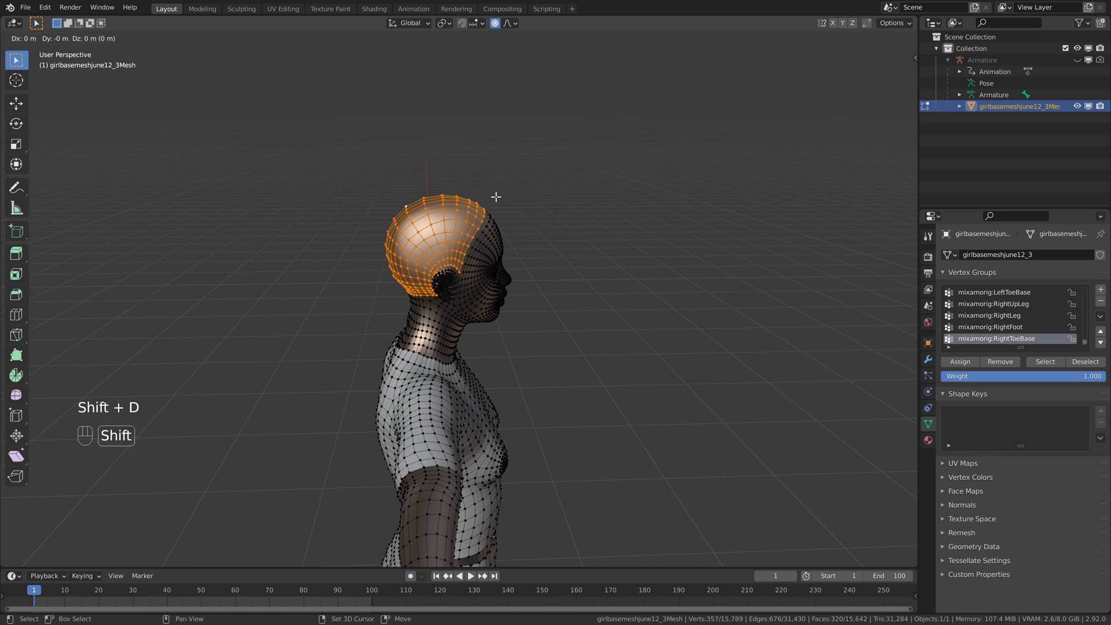
right_click(497, 197)
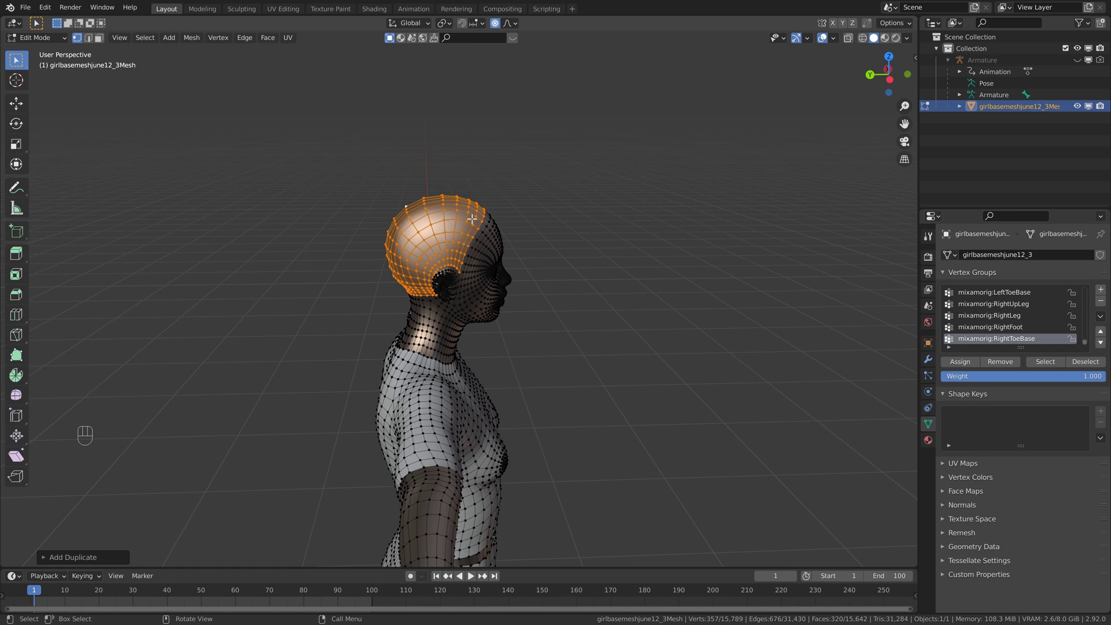
key(p)
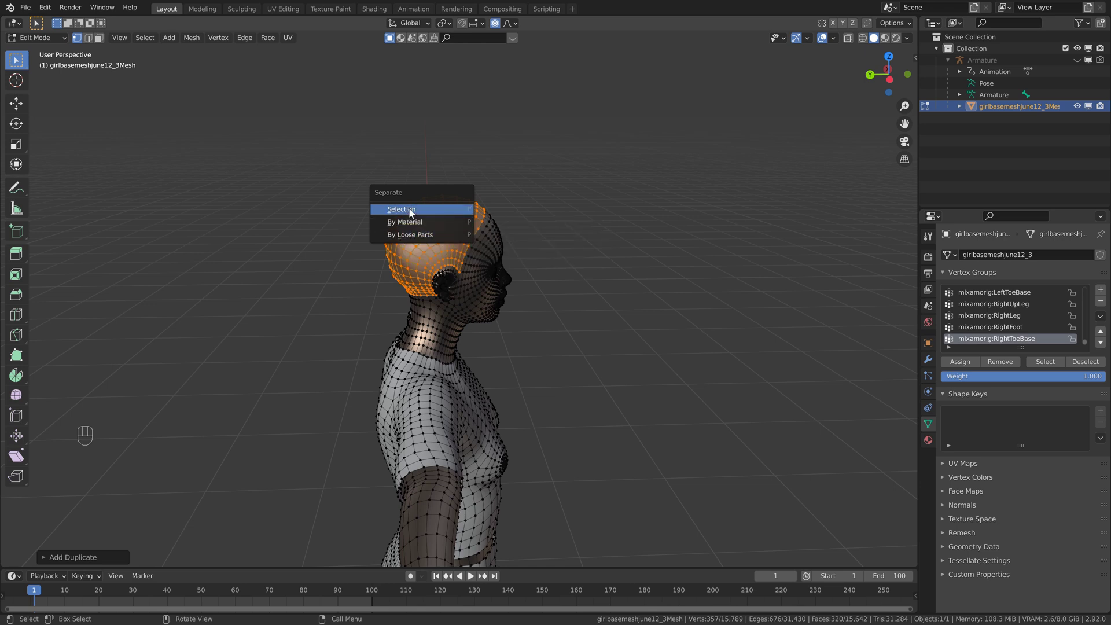
click(410, 213)
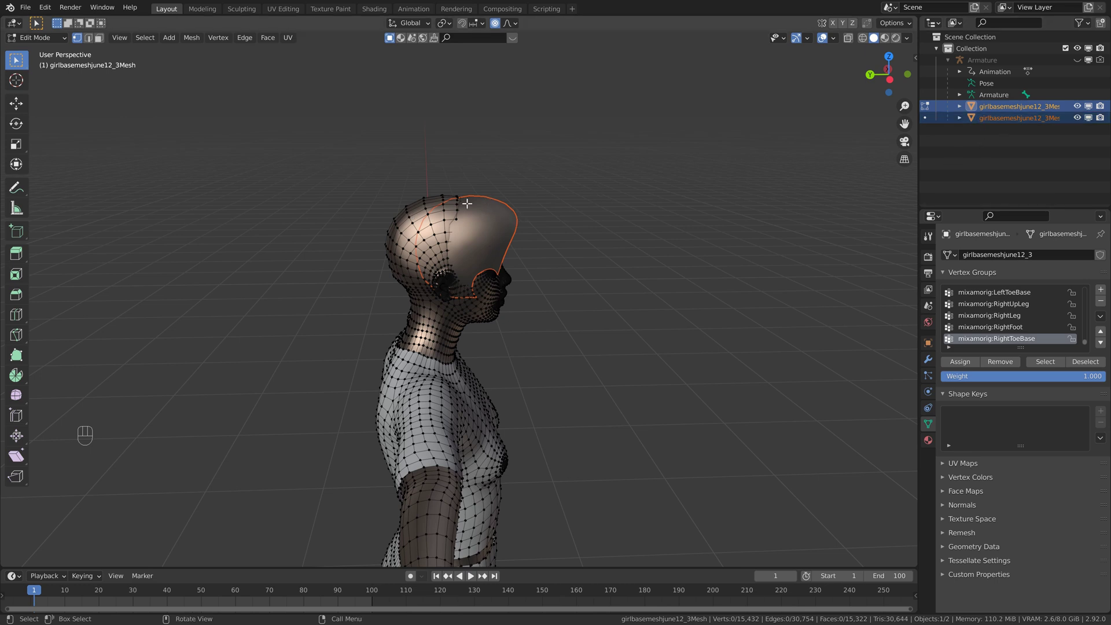
key(Tab)
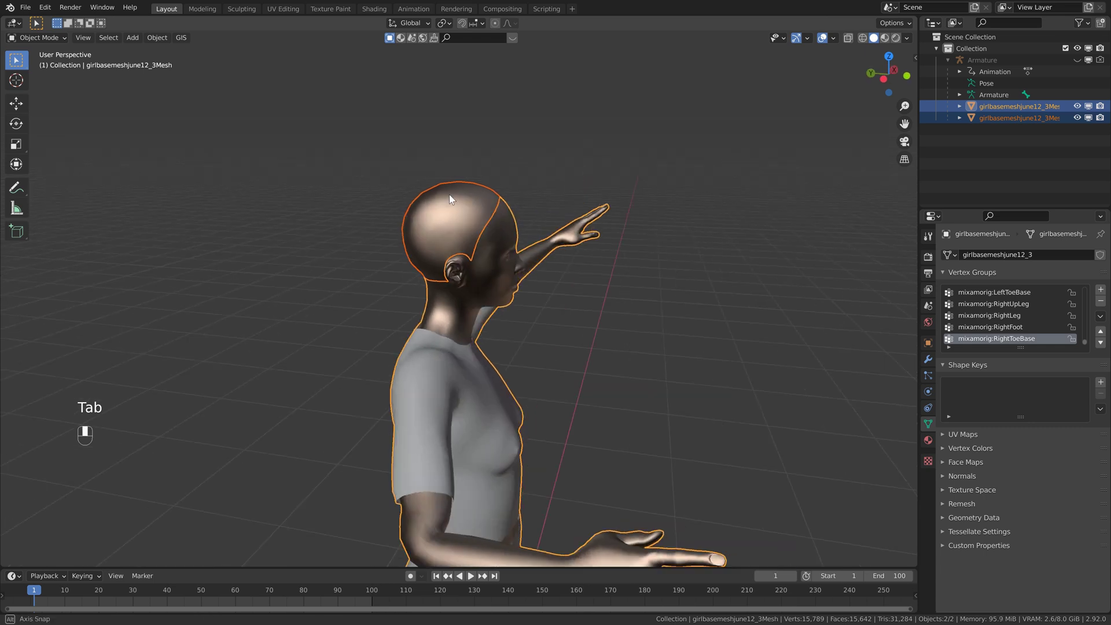
click(474, 192)
click(472, 227)
middle_drag(488, 225, 505, 238)
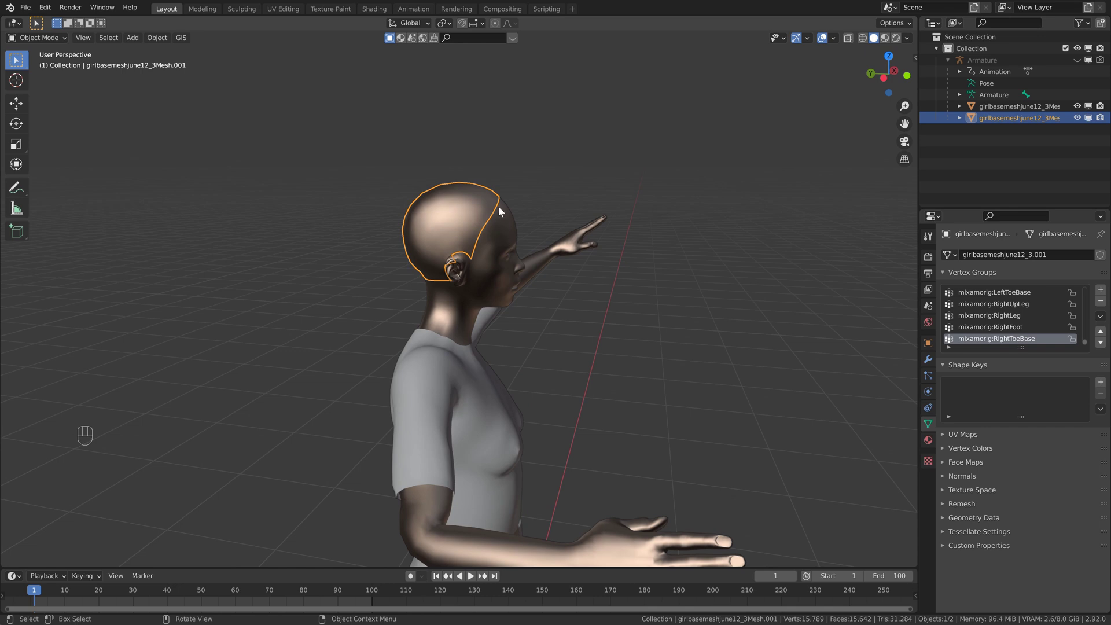
middle_drag(534, 197, 515, 199)
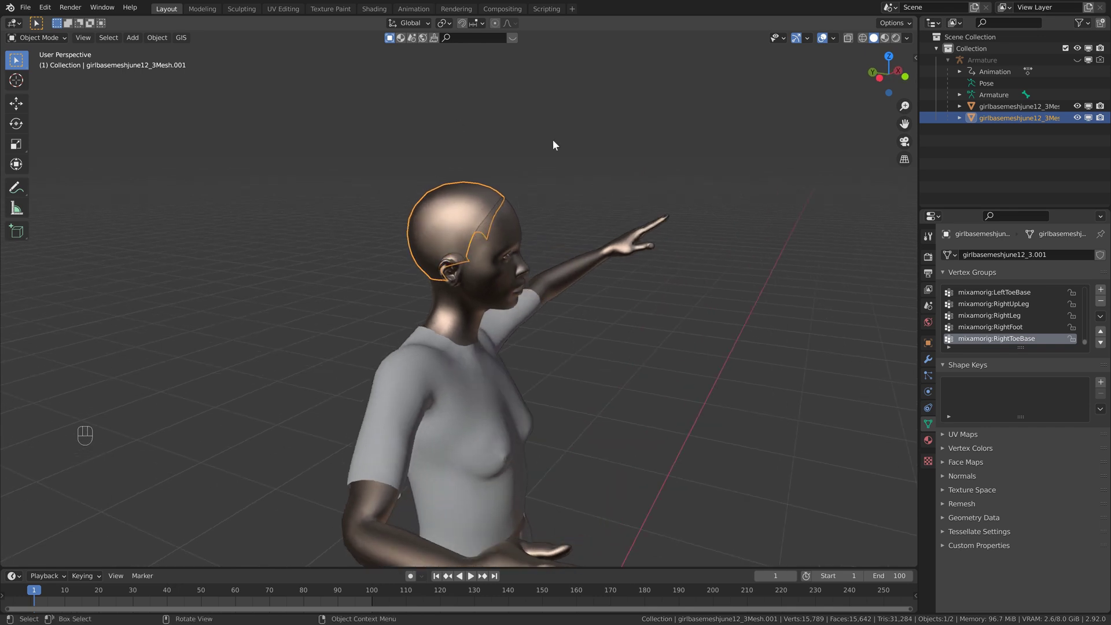
double_click(998, 116)
text(Scalp)
key(Return)
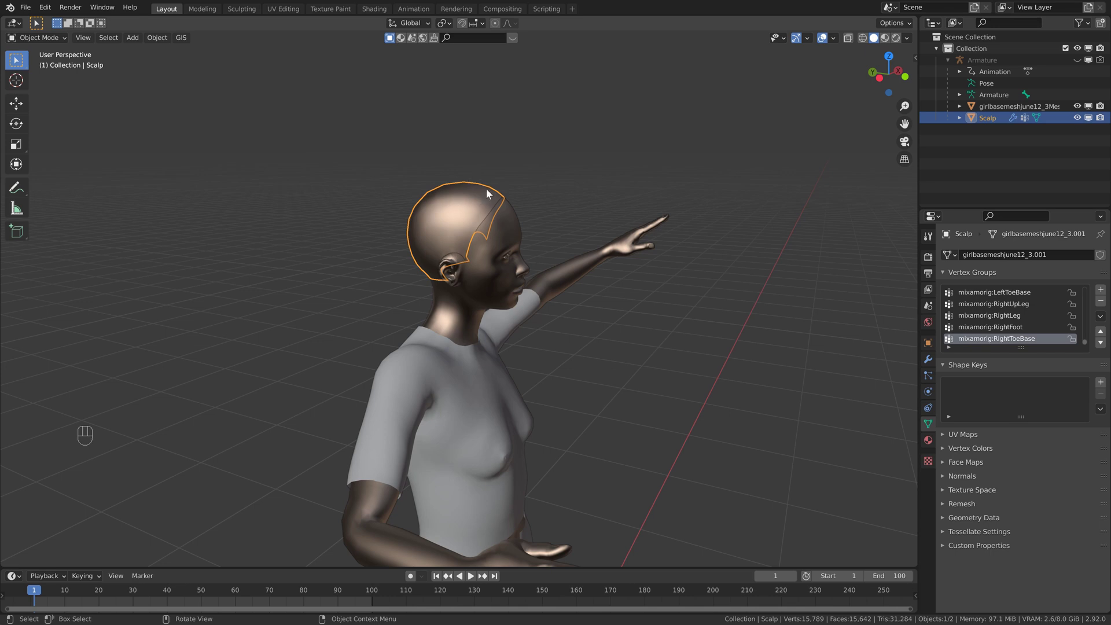
middle_drag(486, 189, 484, 214)
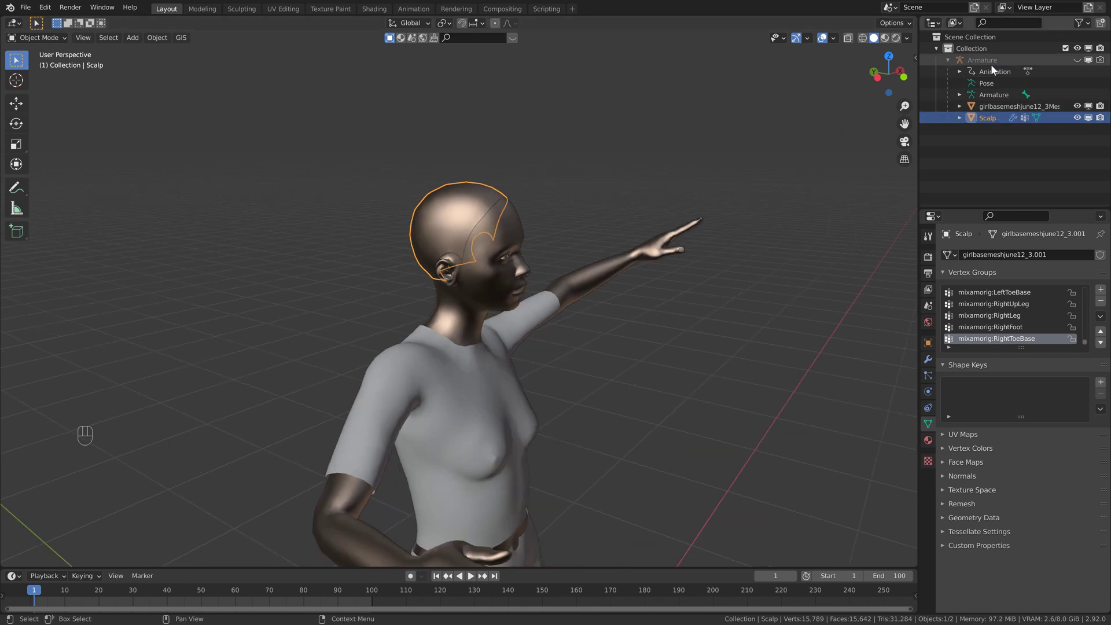
key(space)
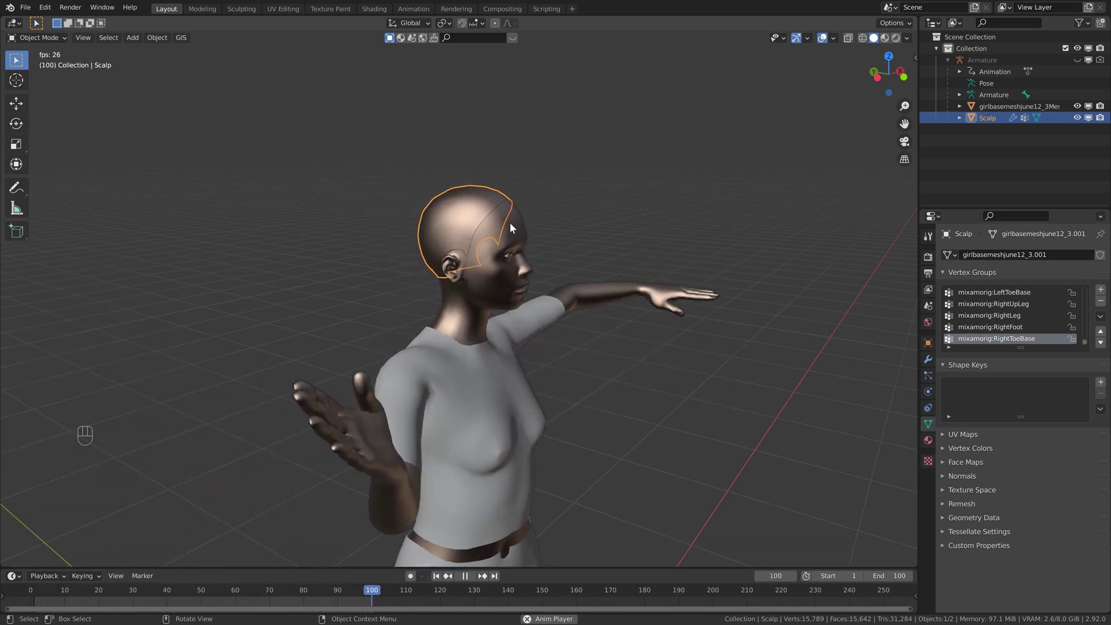
key(Escape)
middle_drag(509, 222, 502, 238)
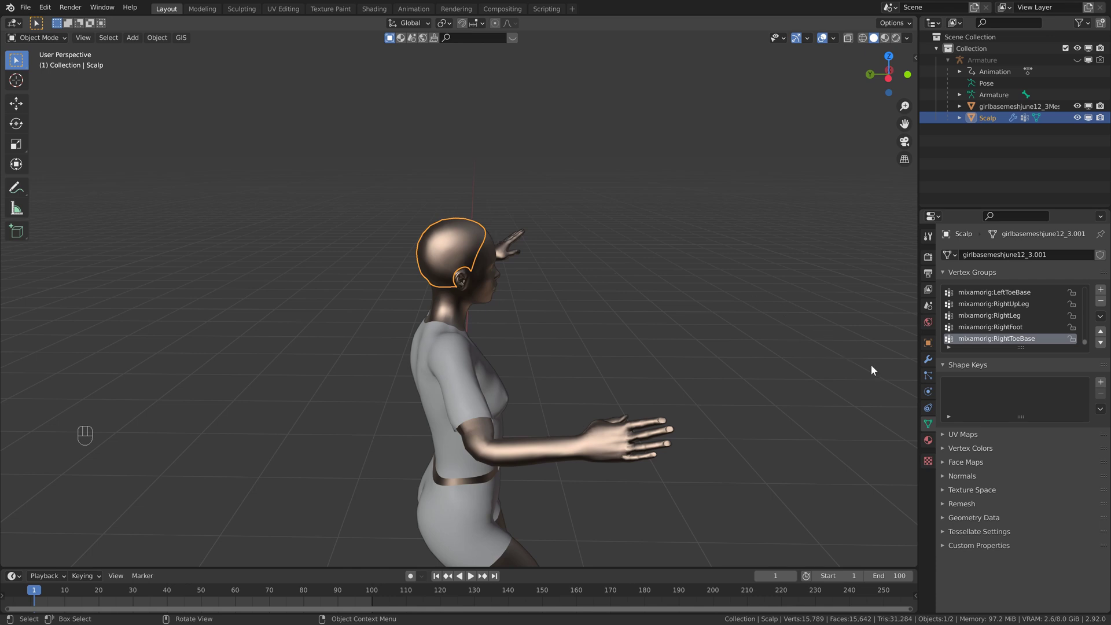
Add a Hair particle system to the Scalp object, giving 1000 strands 4 m long
click(928, 375)
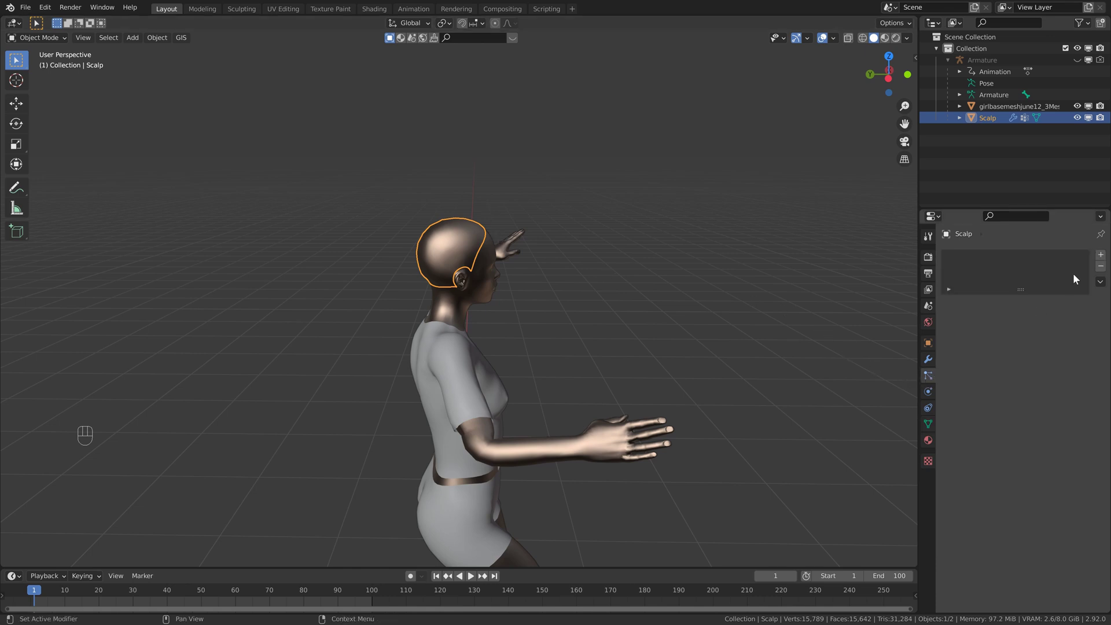
click(1101, 255)
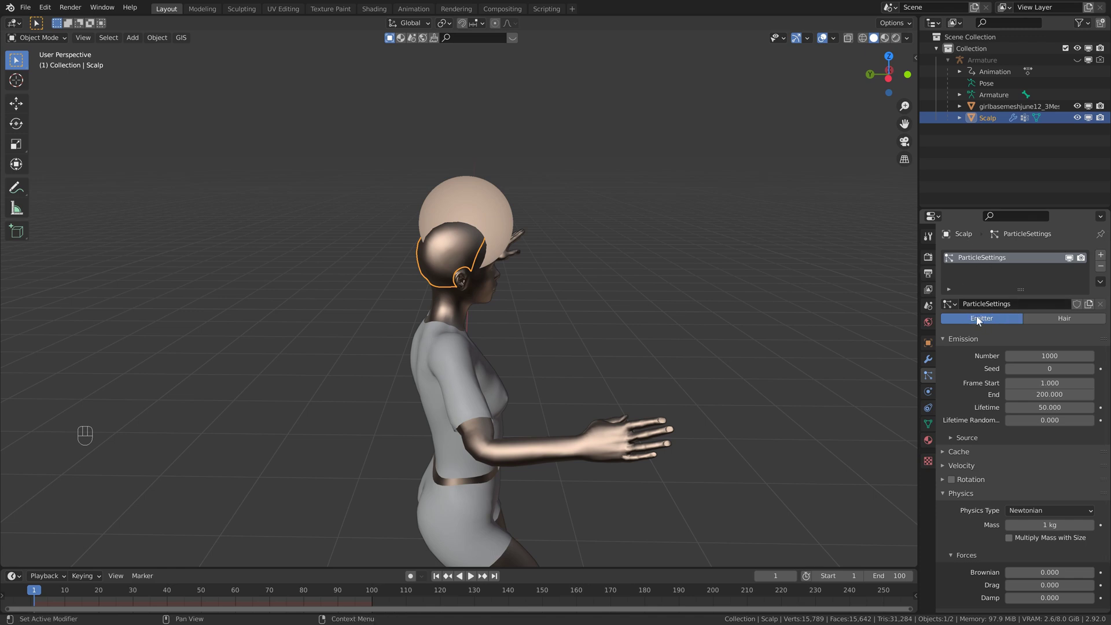
click(1053, 320)
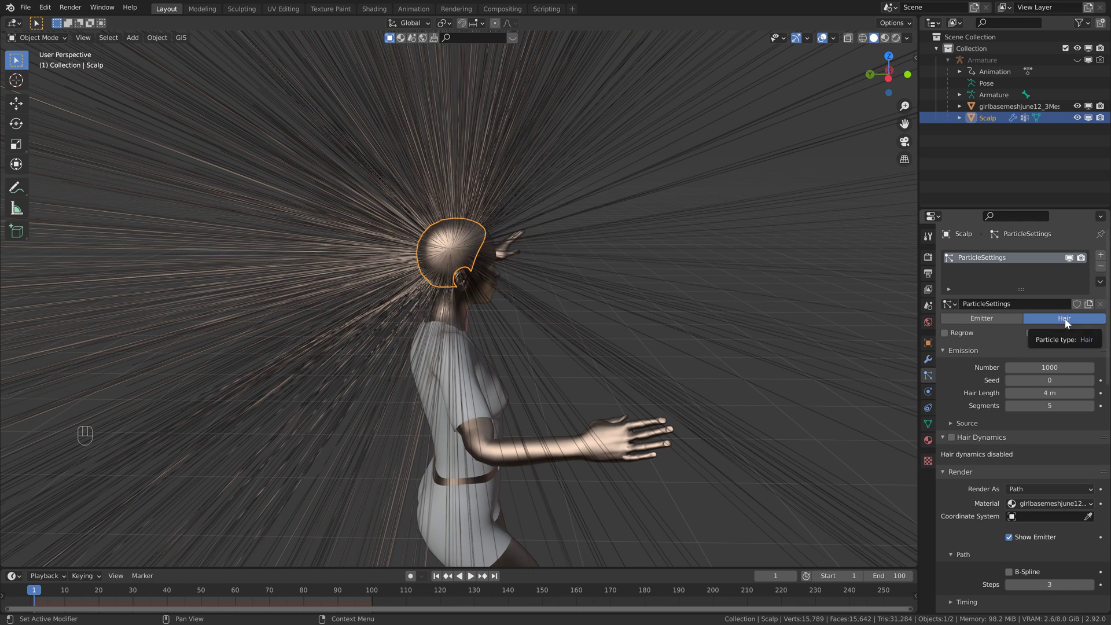
scroll(1068, 322, down, 2)
scroll(542, 283, down, 5)
Set the scalp's Hair Length to 0.75 m and orbit around to check the strands
middle_drag(541, 284, 490, 184)
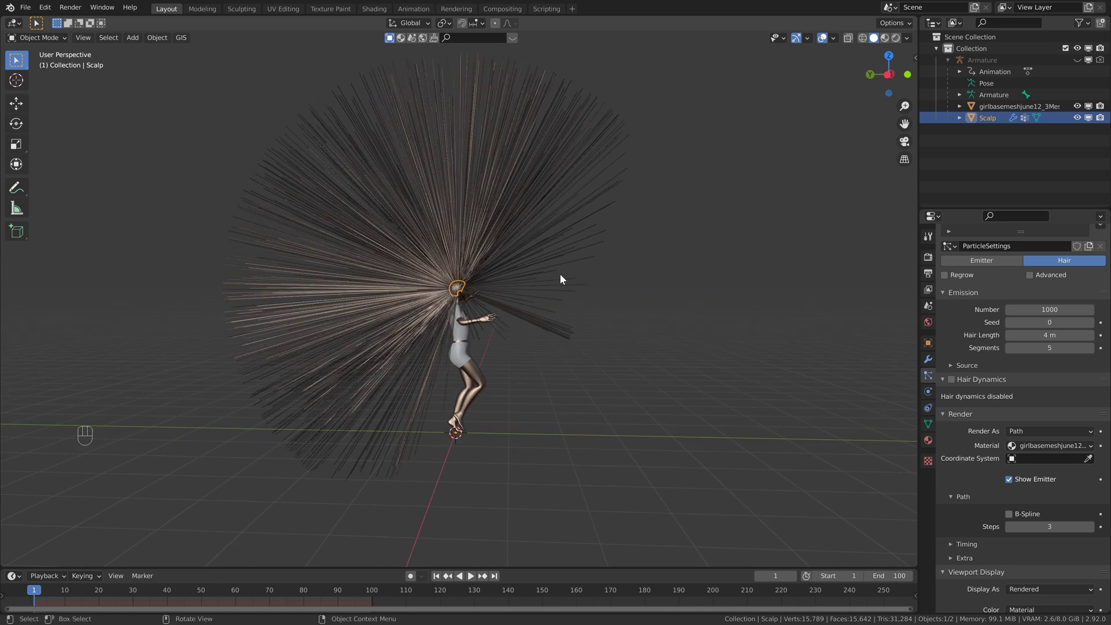
click(1053, 334)
text(0.75)
key(Return)
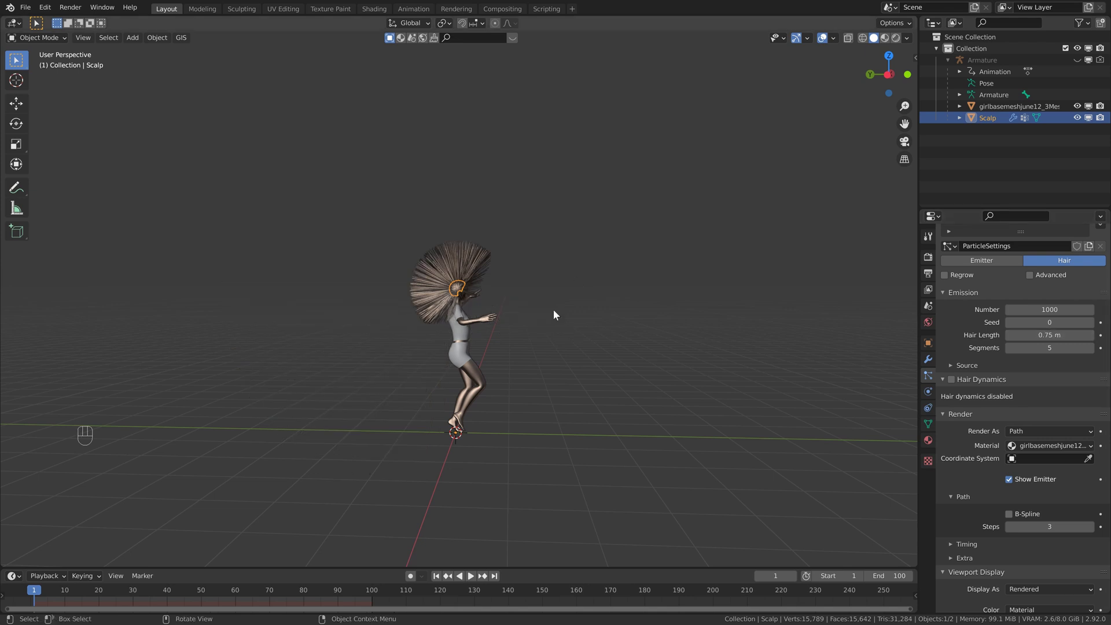
scroll(446, 274, up, 5)
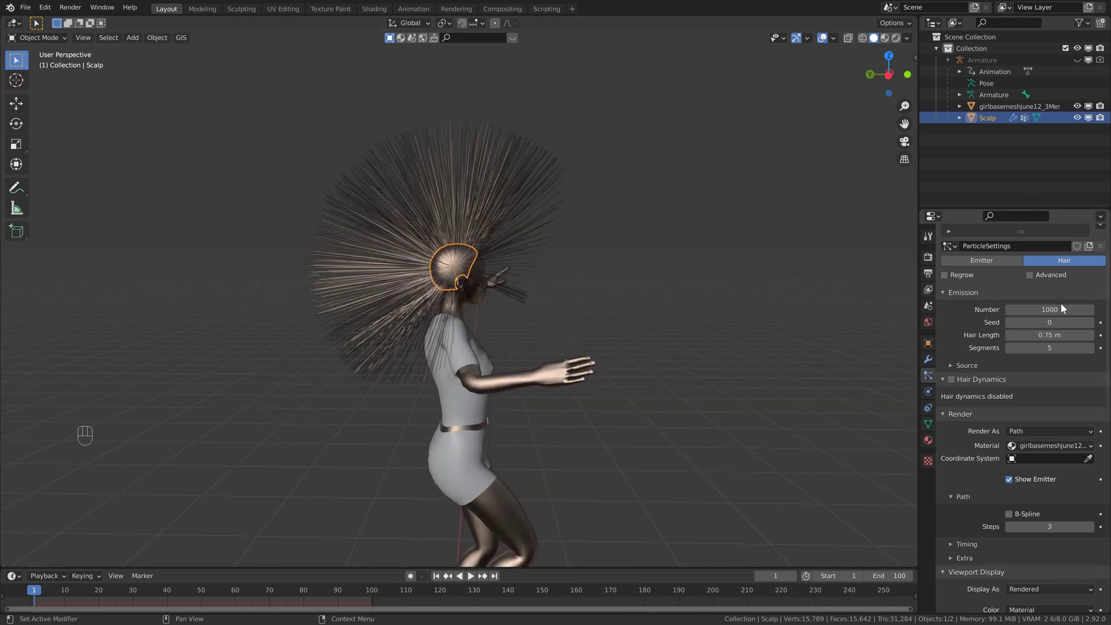
middle_drag(556, 258, 463, 246)
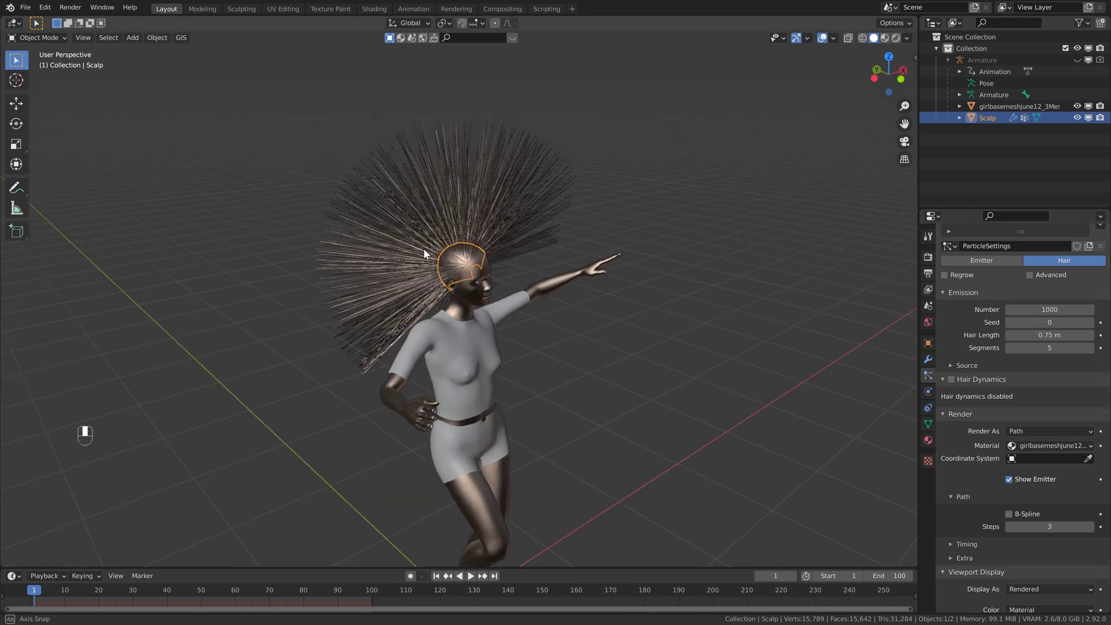
middle_drag(436, 236, 473, 280)
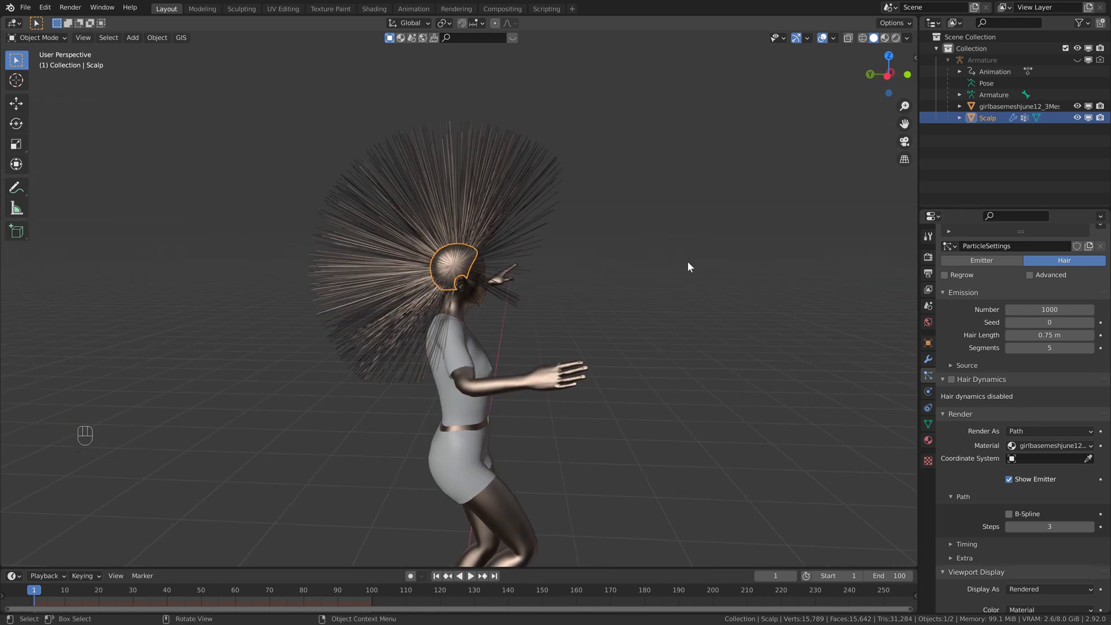
middle_drag(688, 266, 788, 298)
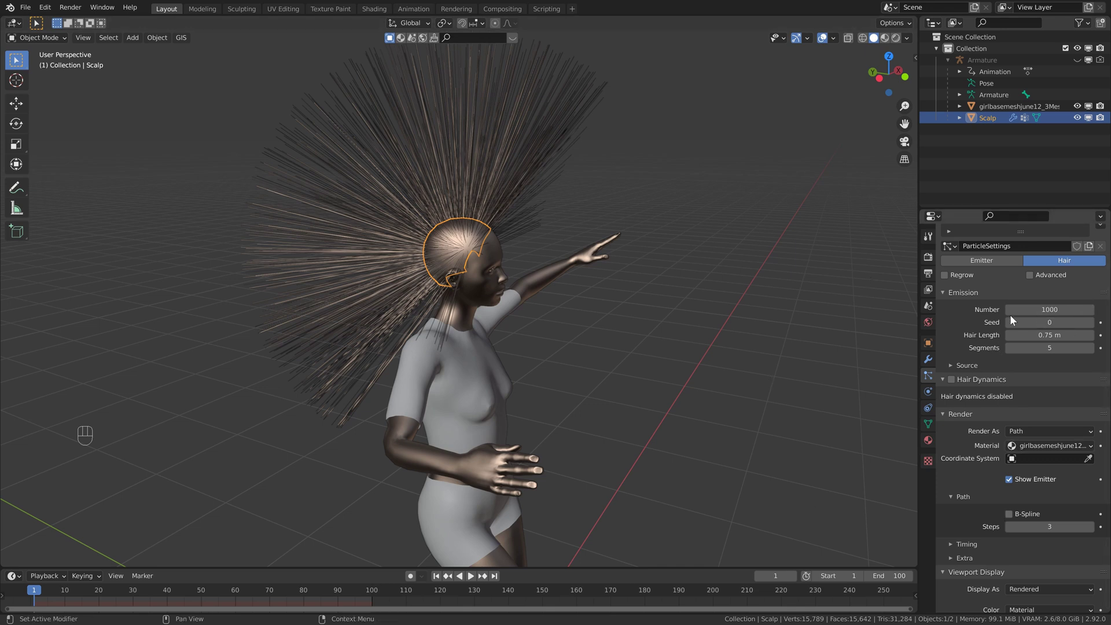
middle_drag(498, 189, 269, 279)
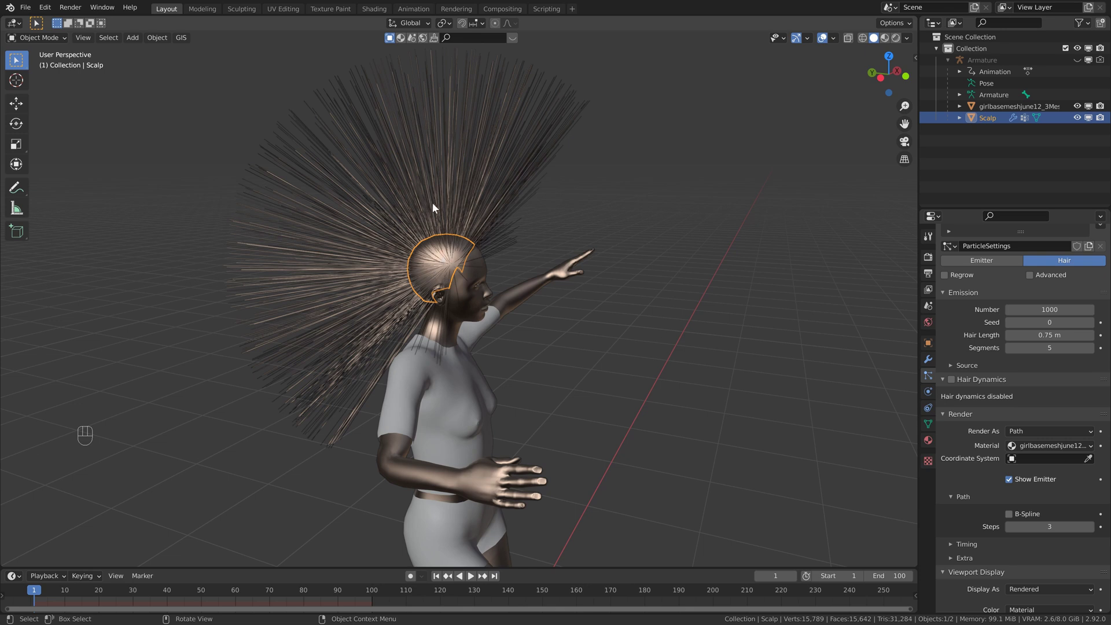
Enable Hair Dynamics on the scalp strands and play the animation briefly to test them
middle_drag(447, 273, 509, 277)
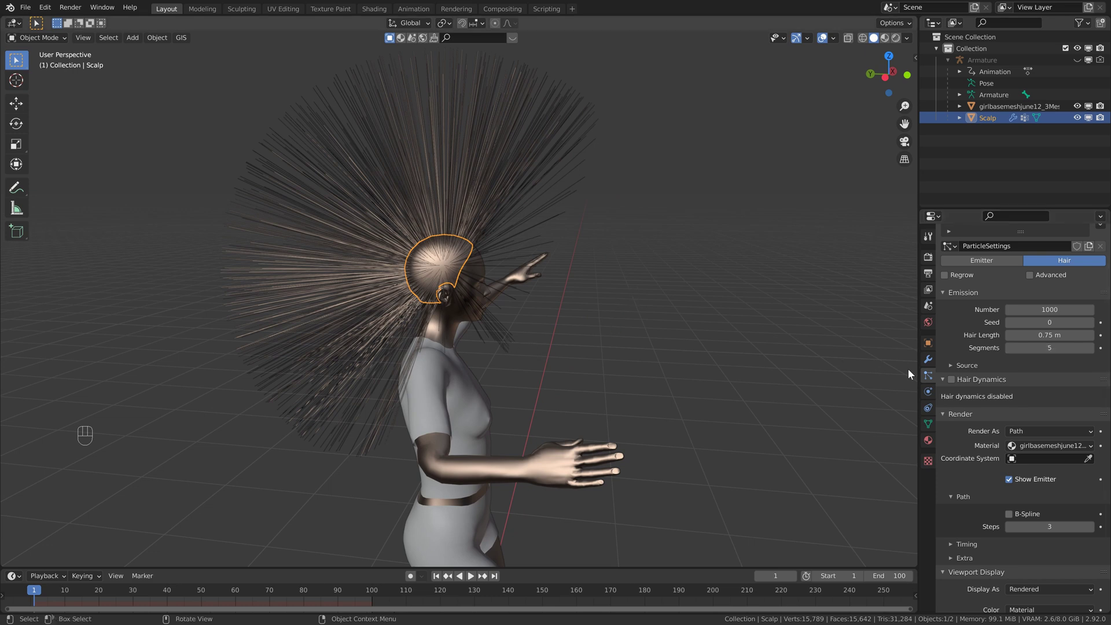
click(951, 380)
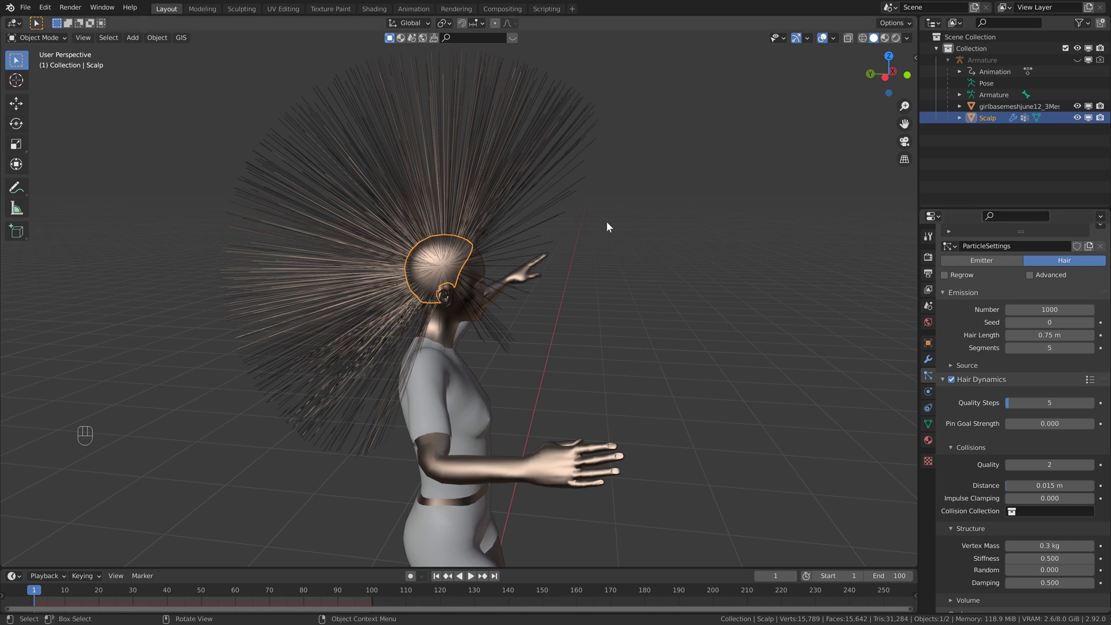
key(space)
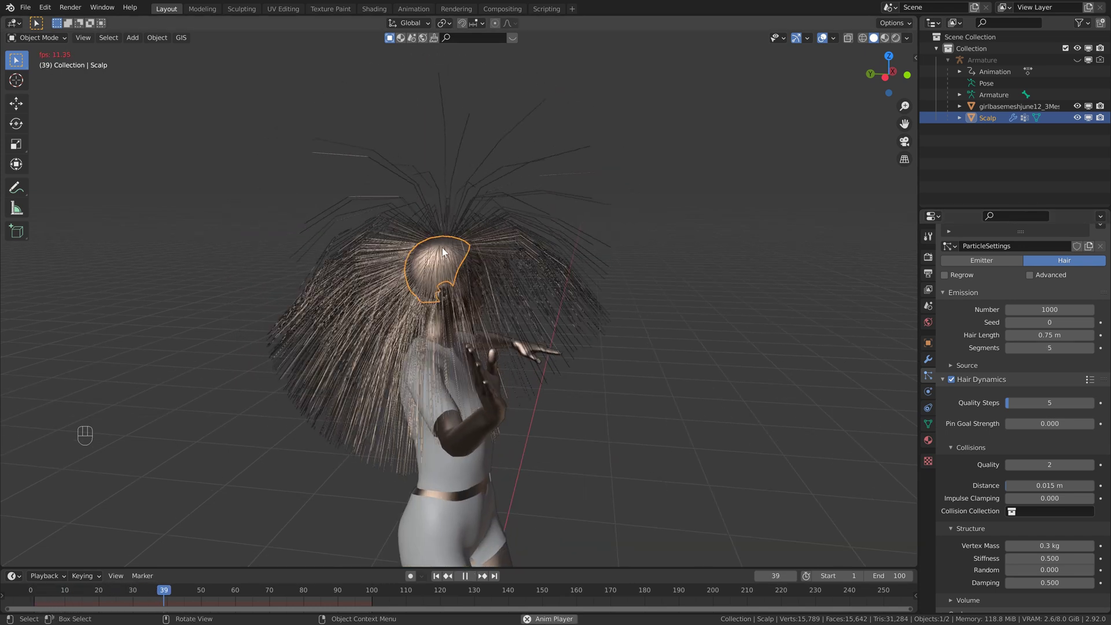
key(space)
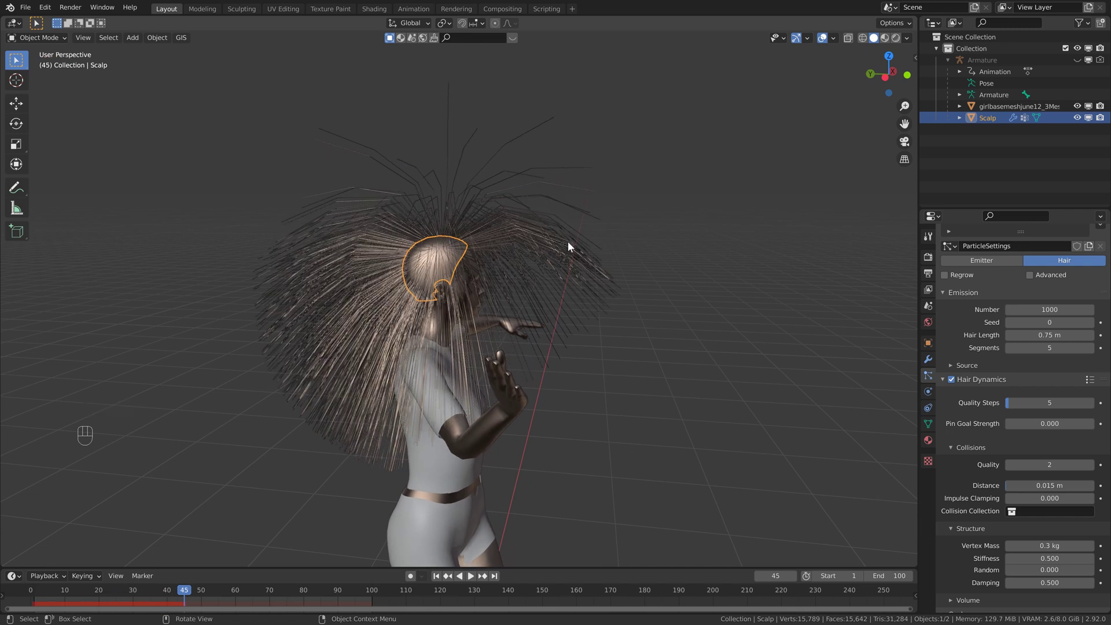
click(1054, 348)
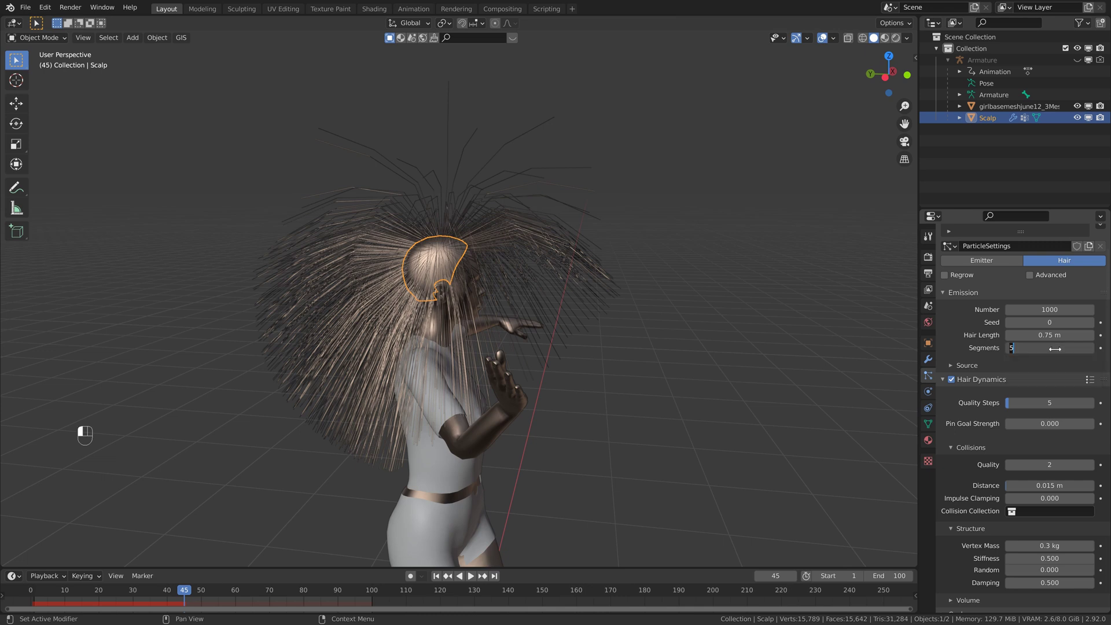
Set 30 segments per hair strand and replay the animation from frame 1 to preview it
text(30)
key(Return)
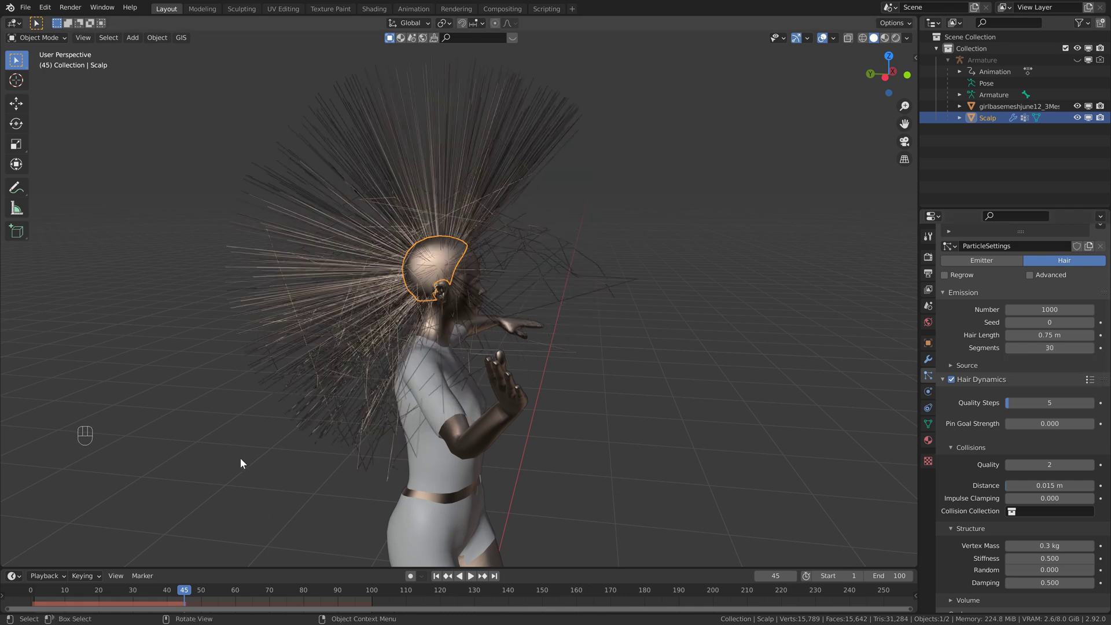
key(shift+Left)
key(space)
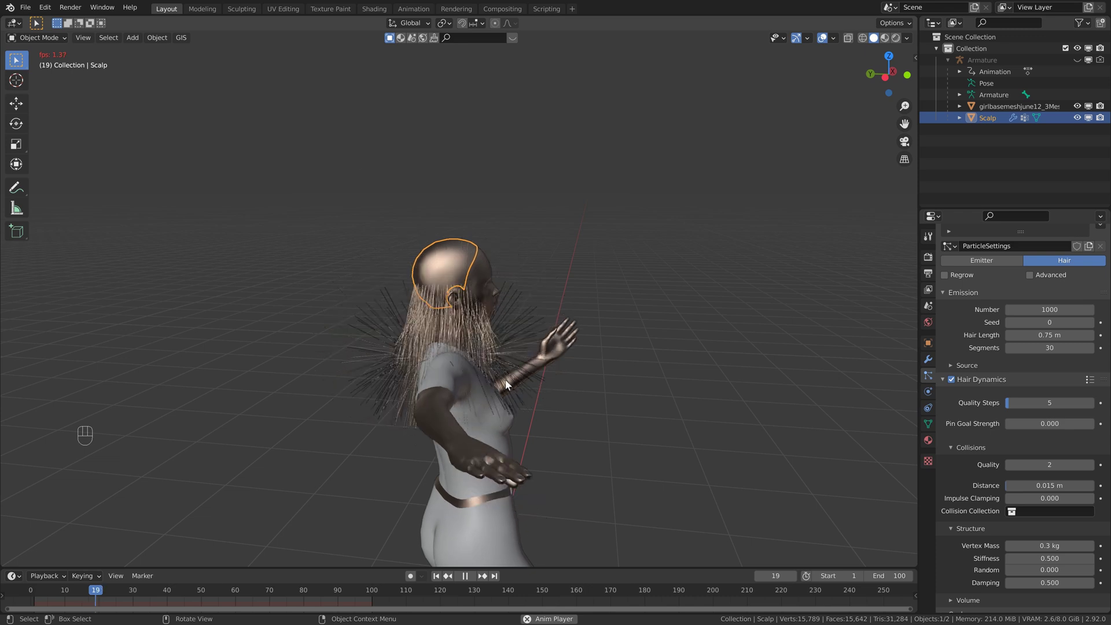
key(space)
key(shift+Left)
shift+middle_drag(425, 263, 450, 241)
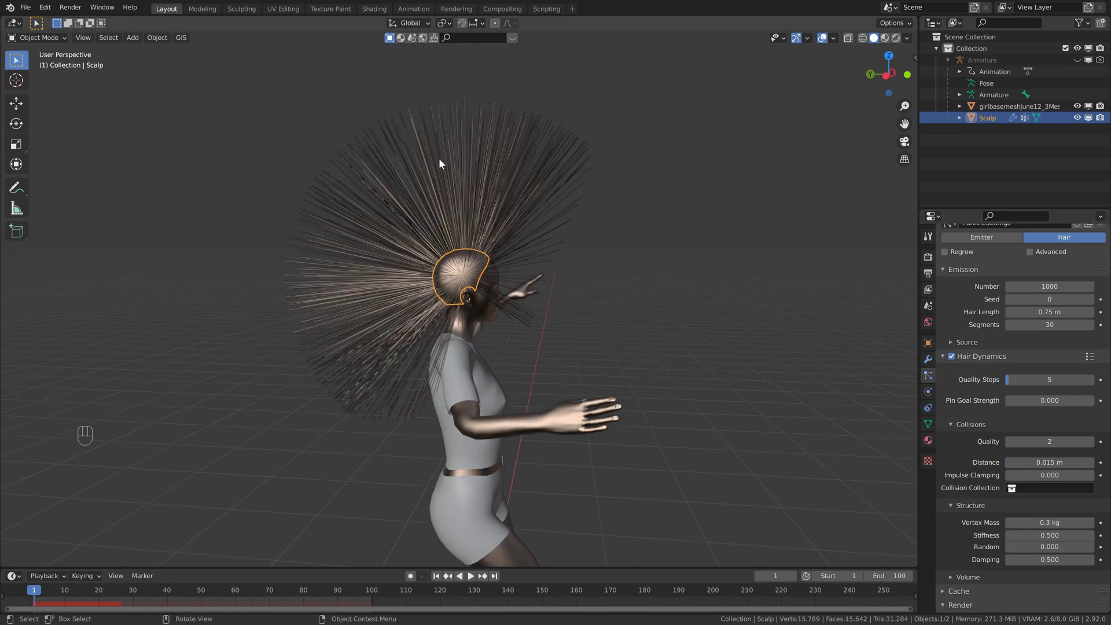
middle_drag(429, 231, 450, 251)
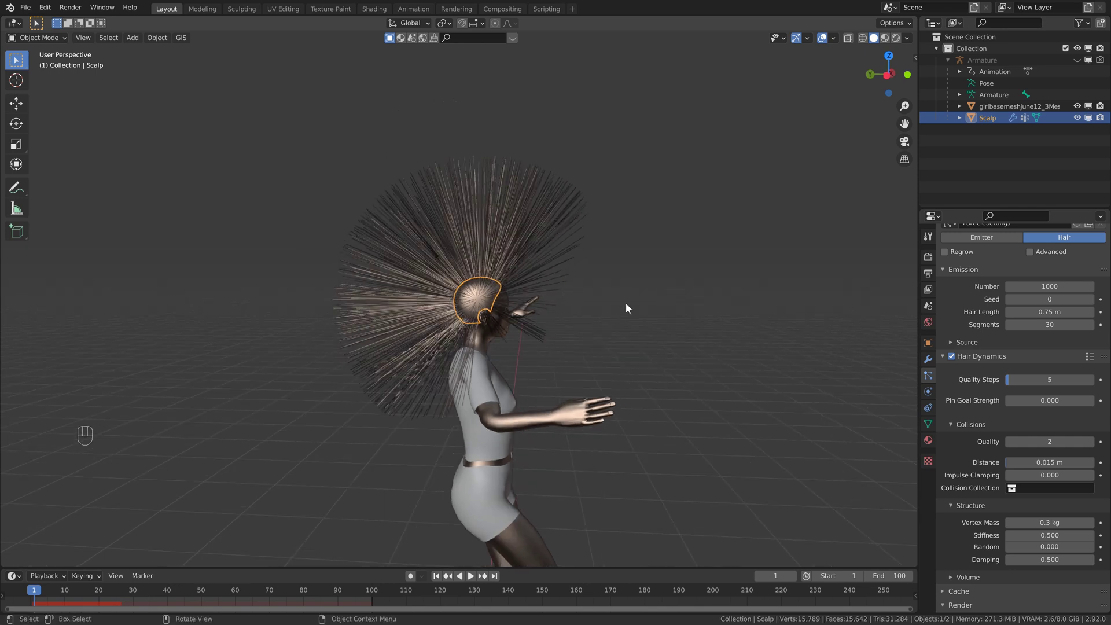
scroll(998, 317, up, 2)
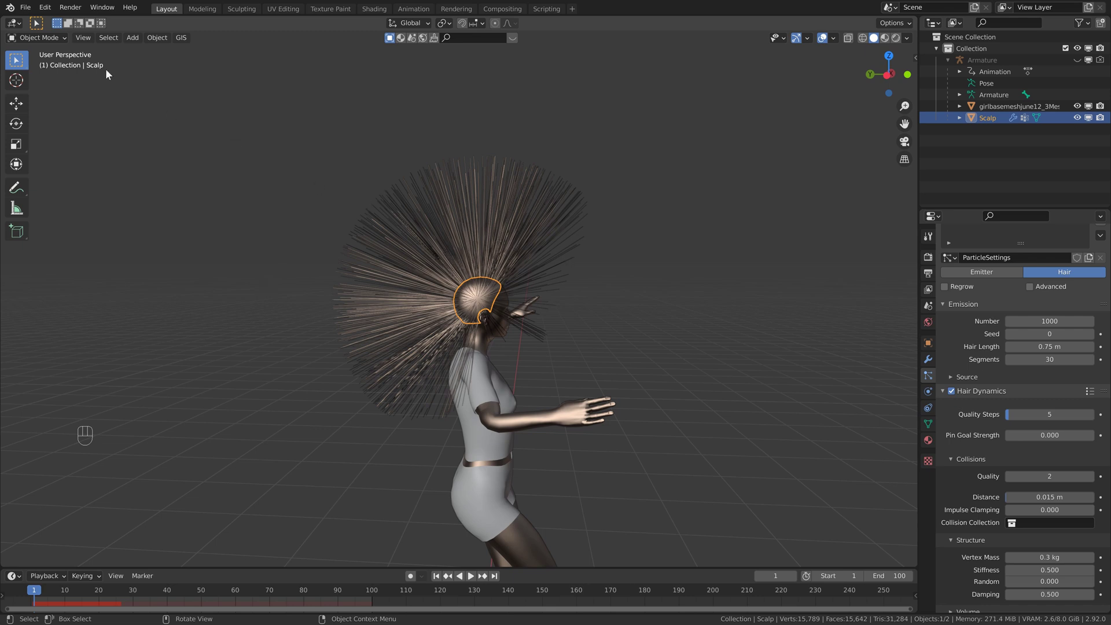
In Particle Edit mode, enlarge the Comb brush and comb the spiky hair up and back
click(52, 37)
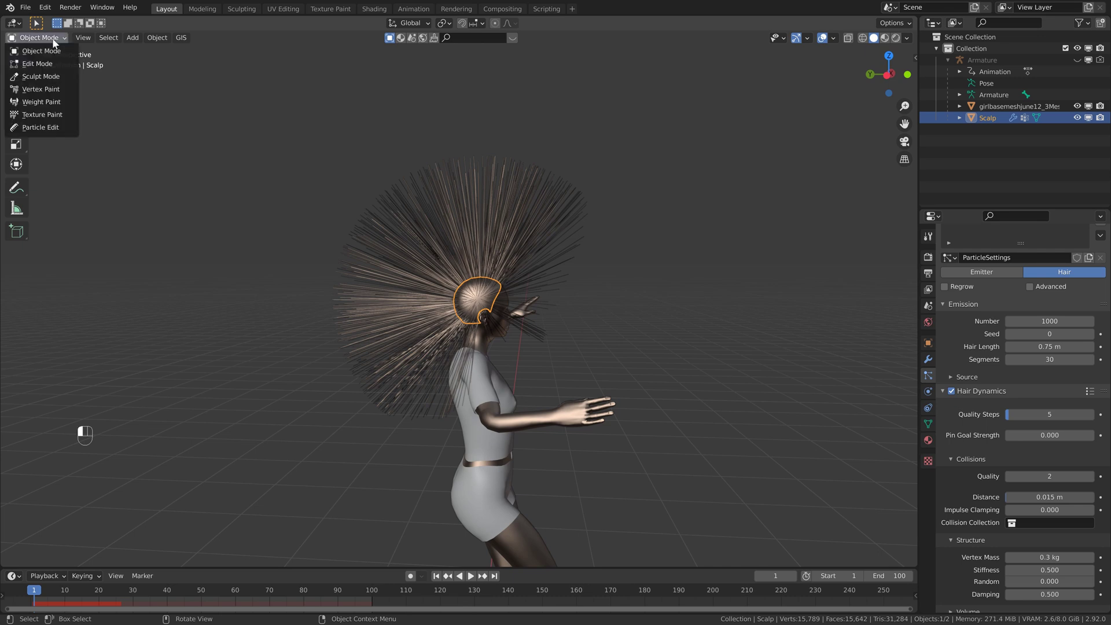
click(49, 127)
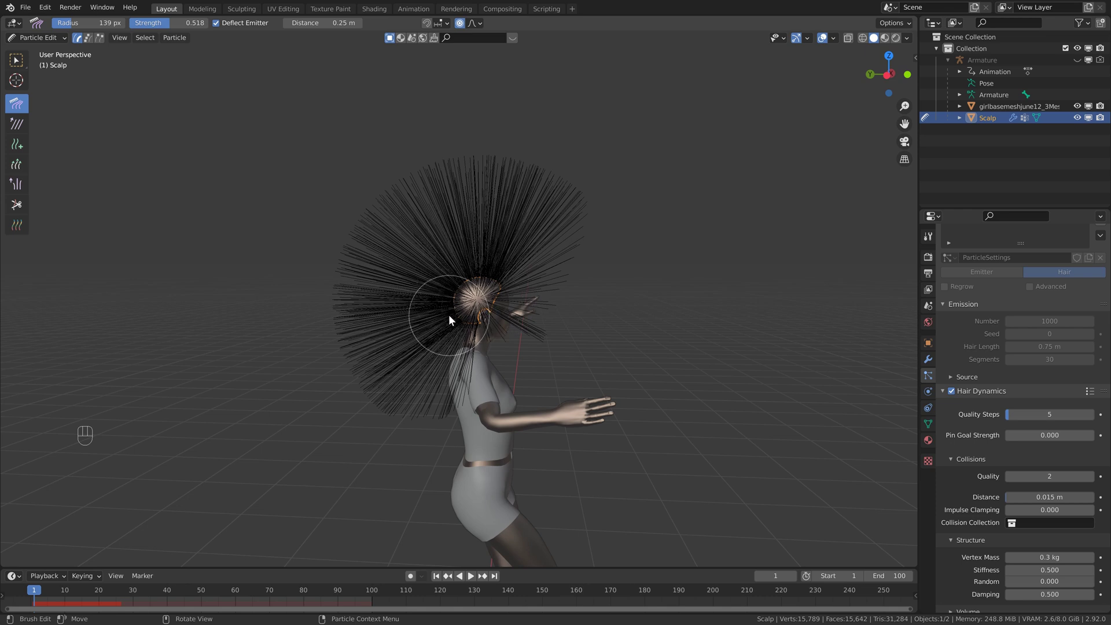
key(f)
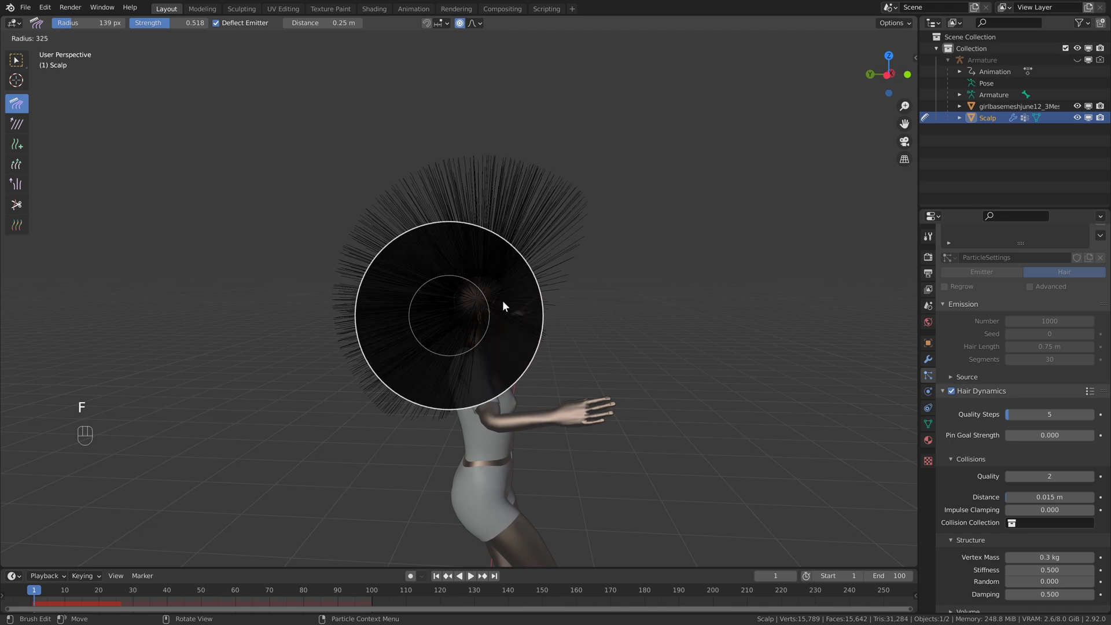
click(493, 304)
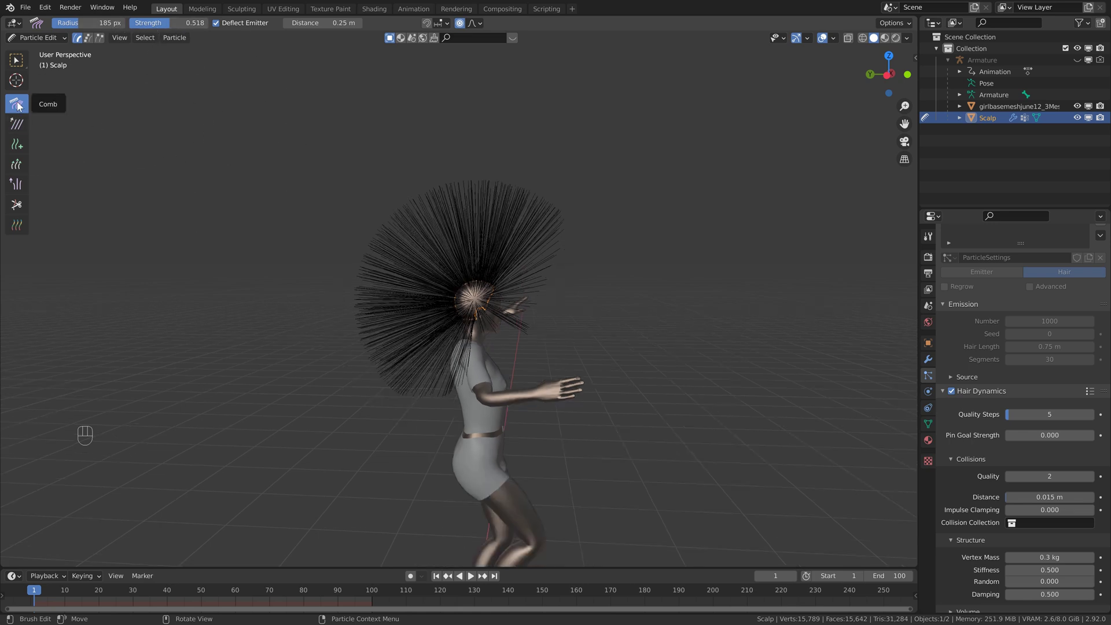
mouse_move(471, 297)
mouse_down()
mouse_move(484, 349)
mouse_move(463, 187)
mouse_up()
mouse_move(470, 226)
mouse_down()
mouse_move(451, 125)
mouse_move(444, 338)
mouse_move(416, 112)
mouse_move(515, 266)
mouse_move(439, 160)
mouse_move(474, 202)
mouse_move(409, 194)
mouse_move(382, 168)
mouse_move(397, 214)
mouse_move(372, 194)
mouse_move(396, 245)
mouse_up()
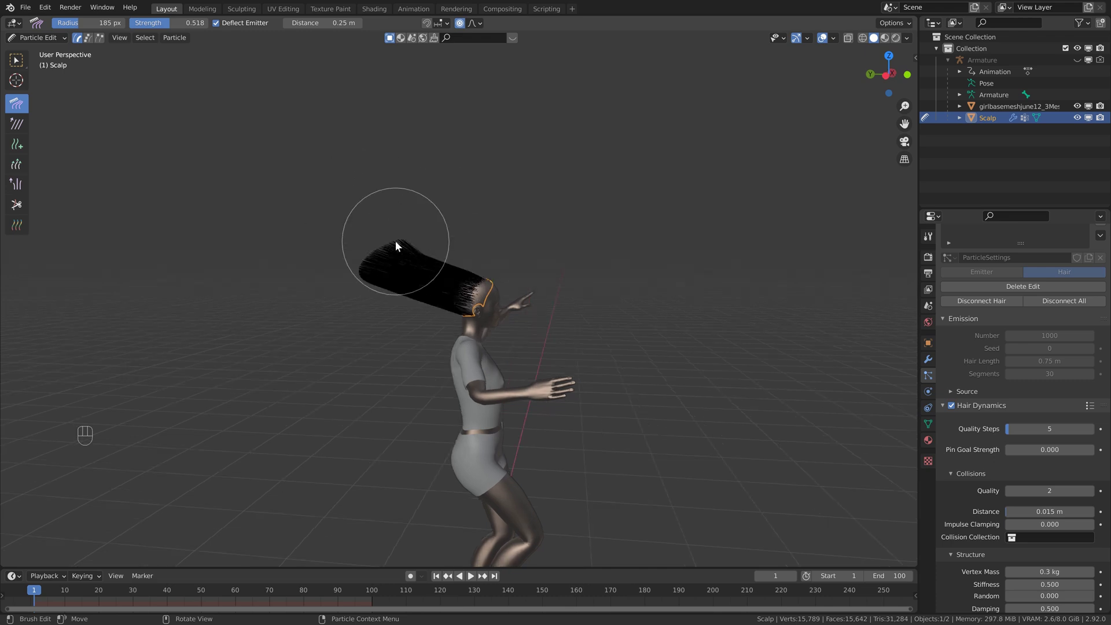
With X-ray on, comb the ponytail strands down behind the head into a narrow, vertical lock
click(850, 39)
middle_drag(732, 168, 445, 185)
mouse_move(445, 186)
mouse_down()
mouse_move(397, 293)
mouse_move(513, 288)
mouse_move(554, 338)
mouse_move(452, 288)
mouse_move(534, 347)
mouse_up()
mouse_move(558, 191)
middle_down()
mouse_move(618, 251)
mouse_move(392, 288)
mouse_move(577, 269)
mouse_move(620, 237)
mouse_move(543, 228)
mouse_move(419, 276)
middle_up()
mouse_move(408, 293)
mouse_down()
mouse_move(417, 280)
mouse_move(374, 334)
mouse_up()
drag(391, 272, 367, 338)
drag(407, 265, 387, 307)
mouse_move(387, 307)
middle_down()
mouse_move(453, 284)
mouse_move(443, 286)
middle_up()
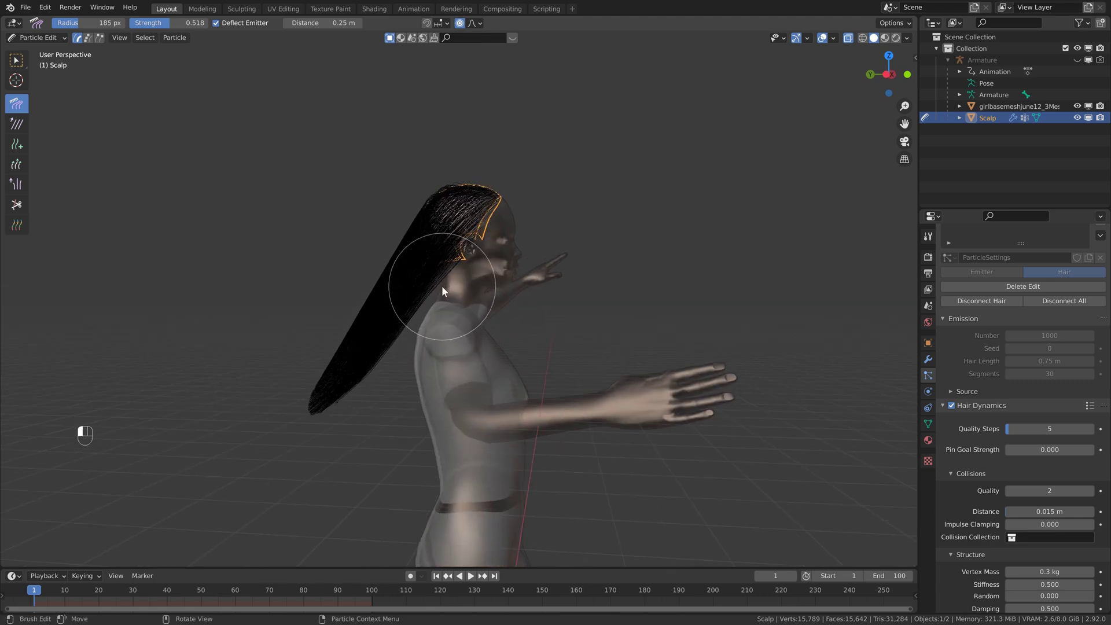
mouse_move(434, 309)
mouse_down()
mouse_move(409, 348)
mouse_move(341, 371)
mouse_up()
mouse_move(426, 234)
middle_down()
mouse_move(397, 231)
mouse_move(419, 296)
mouse_move(410, 300)
middle_up()
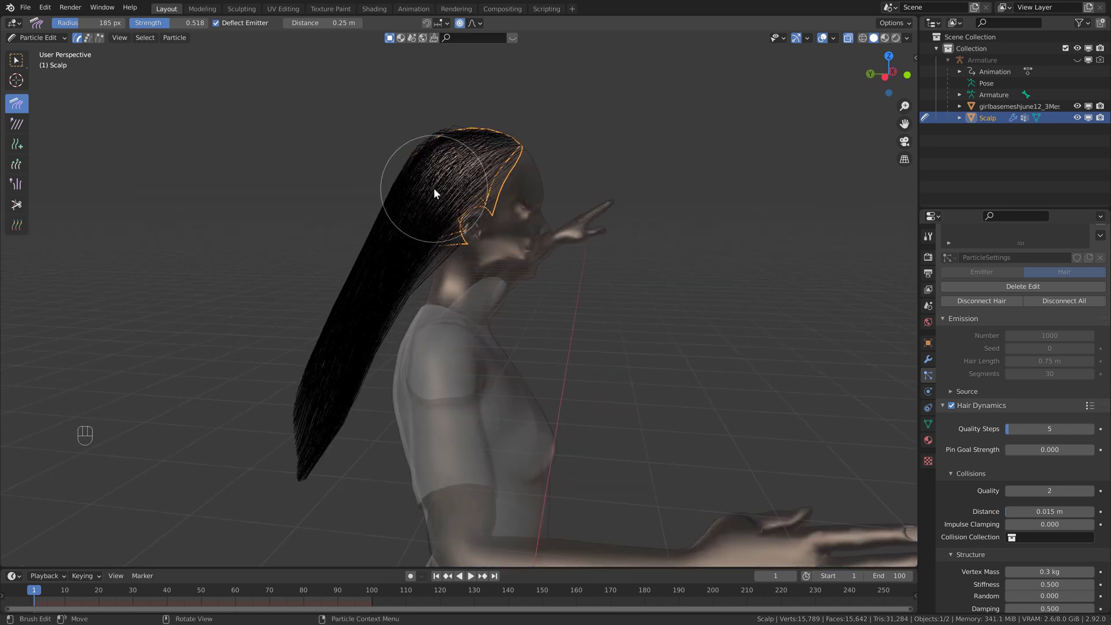
key(alt+z)
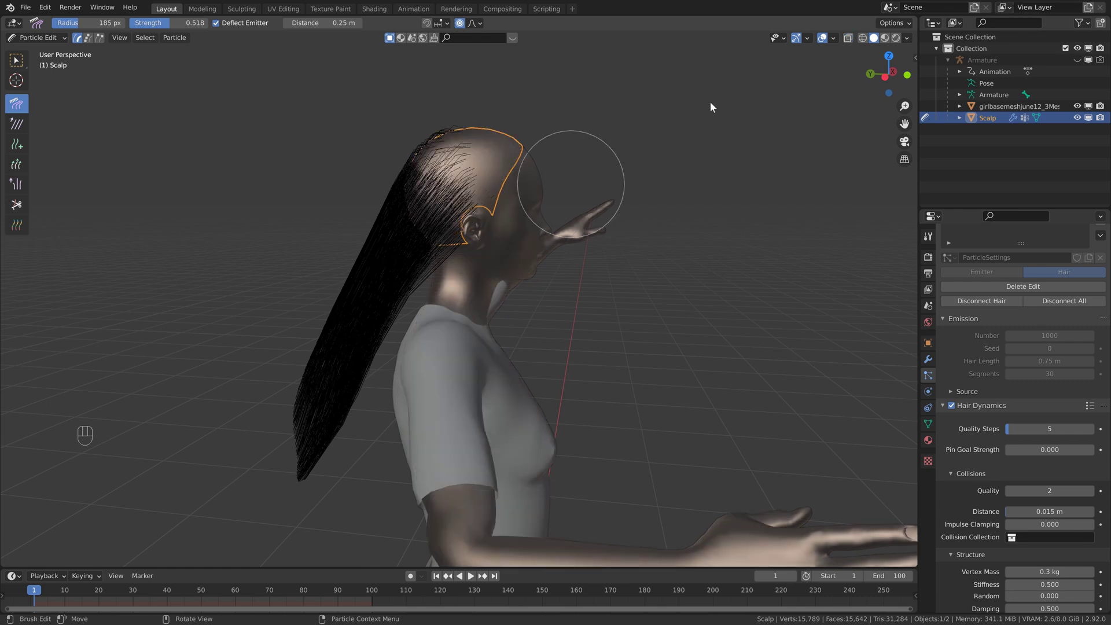
Orbit and zoom around the head to inspect the scalp, toggling the body's X-ray
scroll(496, 224, up, 5)
middle_drag(478, 206, 497, 275)
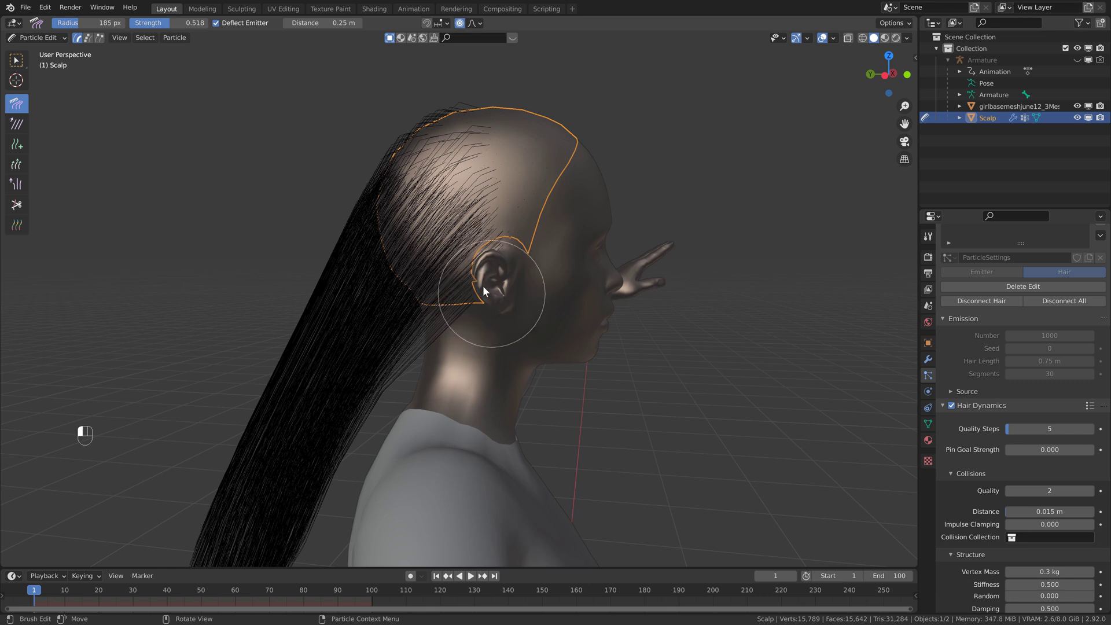
scroll(501, 252, down, 3)
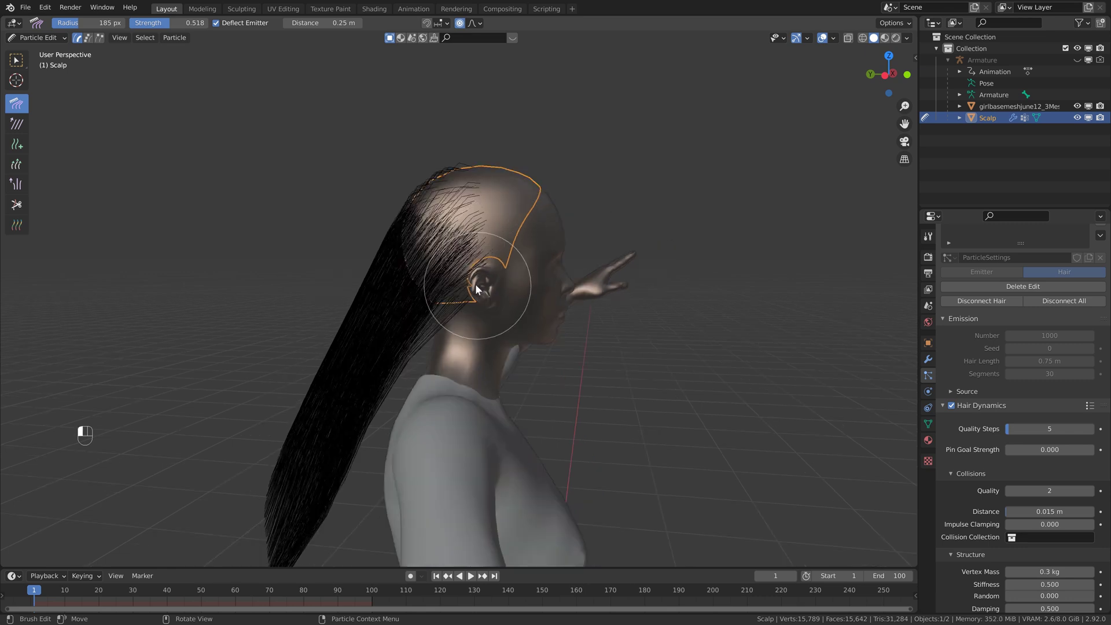
scroll(491, 296, down, 2)
click(849, 38)
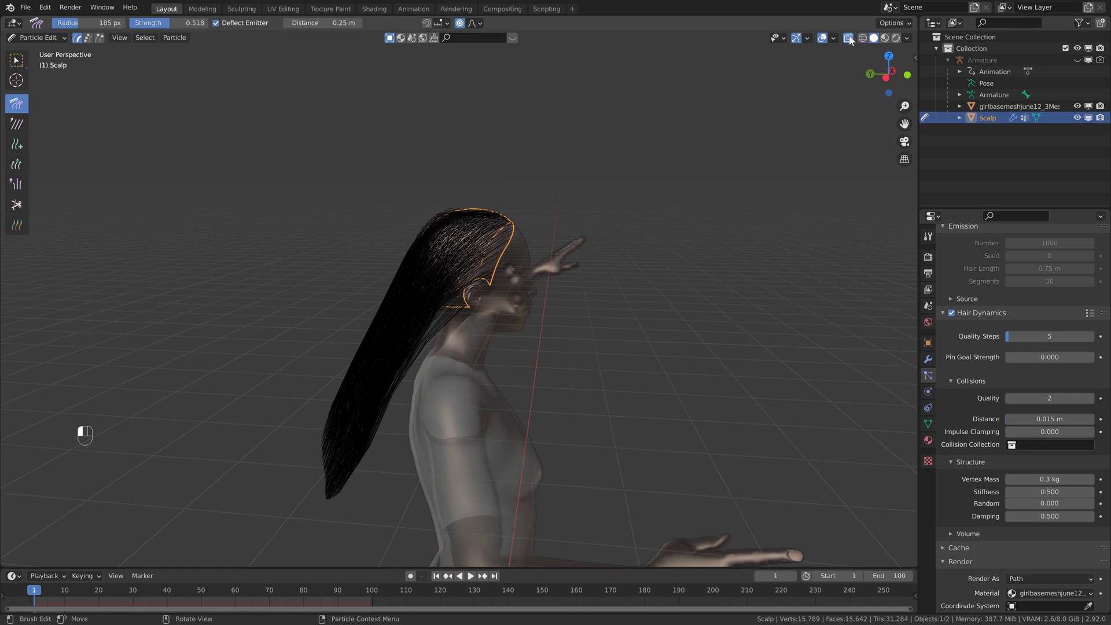
click(849, 38)
scroll(461, 218, up, 1)
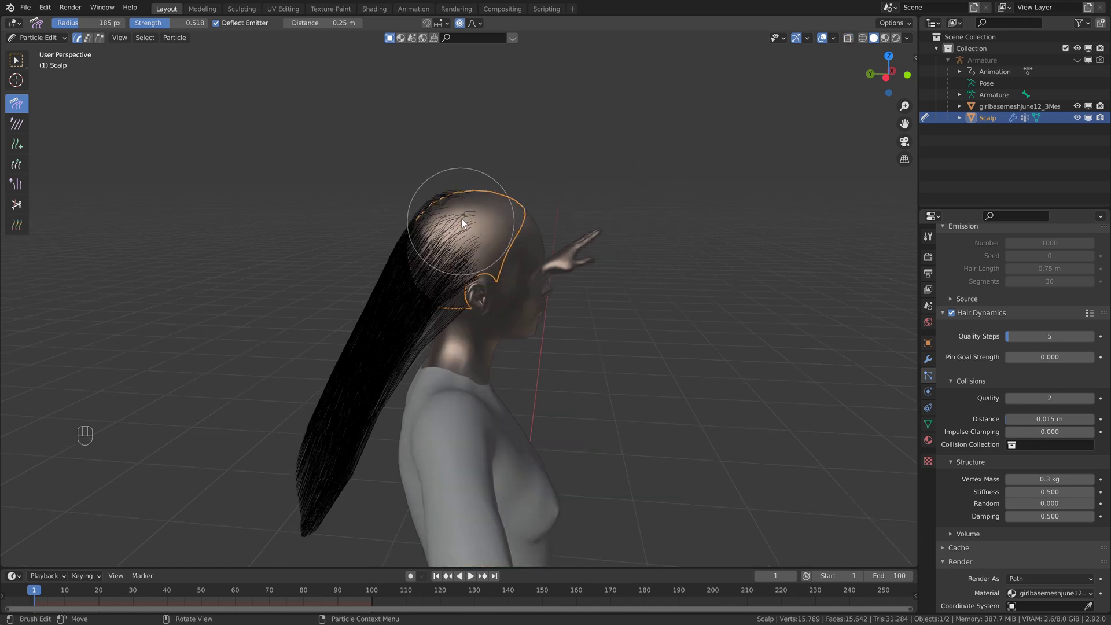
With the body see-through, comb the strands across the crown so they lie flat
middle_drag(461, 218, 759, 70)
click(849, 38)
scroll(461, 191, up, 2)
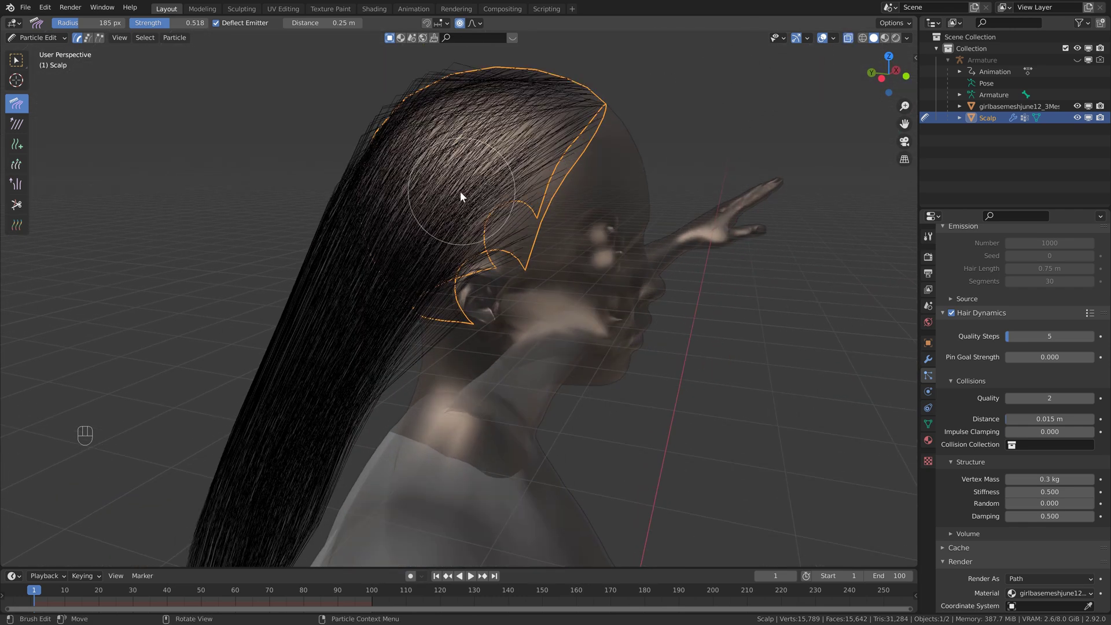
shift+middle_drag(462, 195, 538, 168)
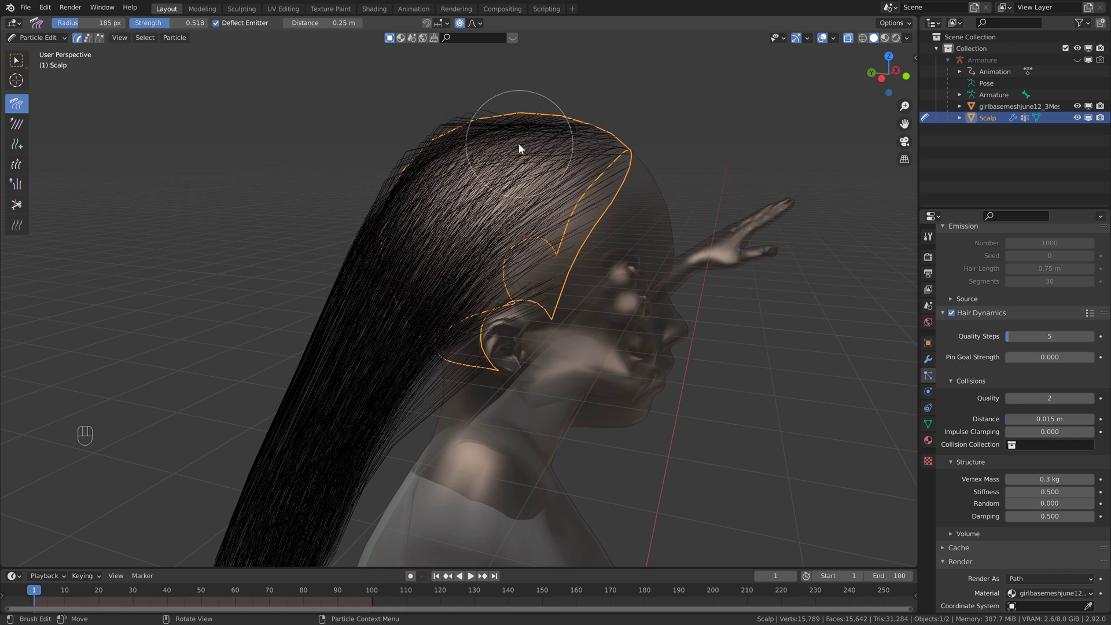
drag(536, 141, 539, 133)
scroll(429, 172, down, 4)
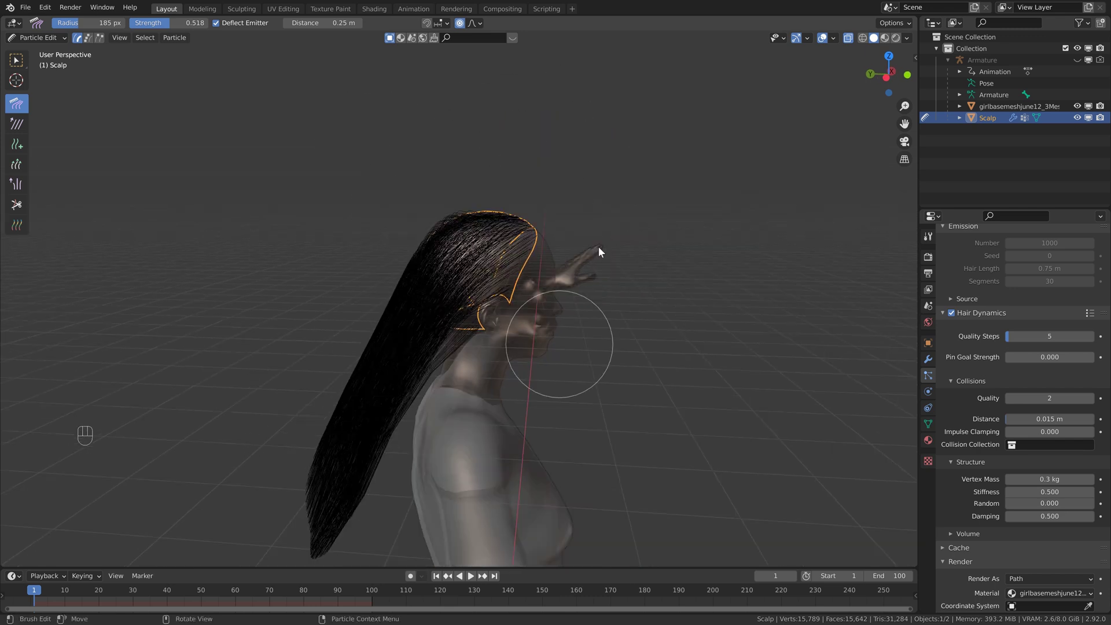
shift+middle_drag(497, 249, 470, 220)
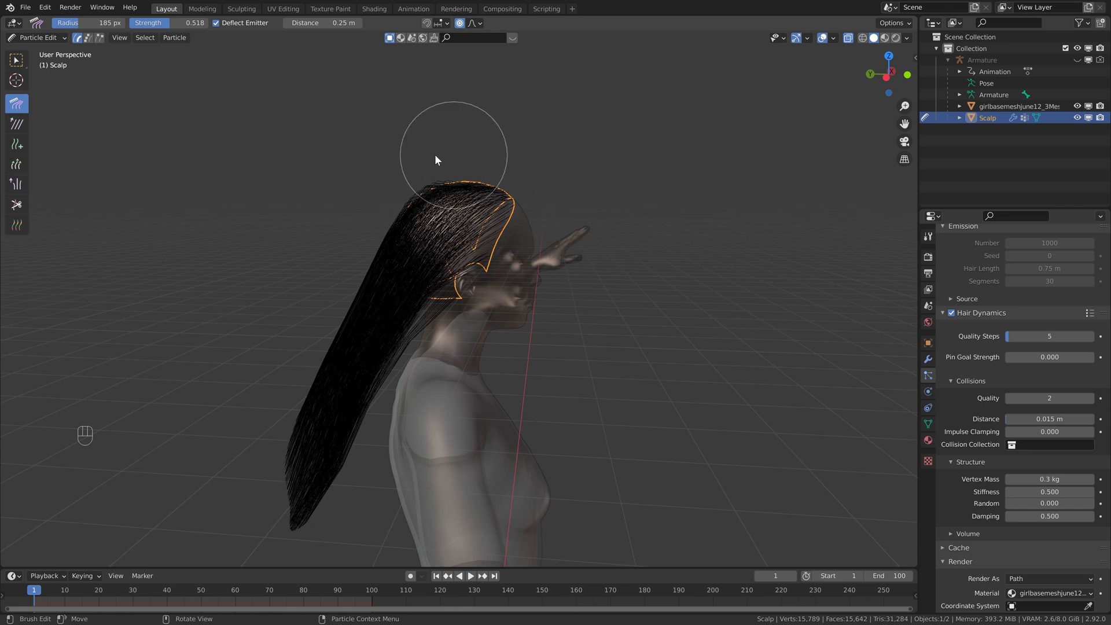
Stroke the Smooth brush along the hanging hair lock to even out its strands
middle_drag(400, 175, 400, 350)
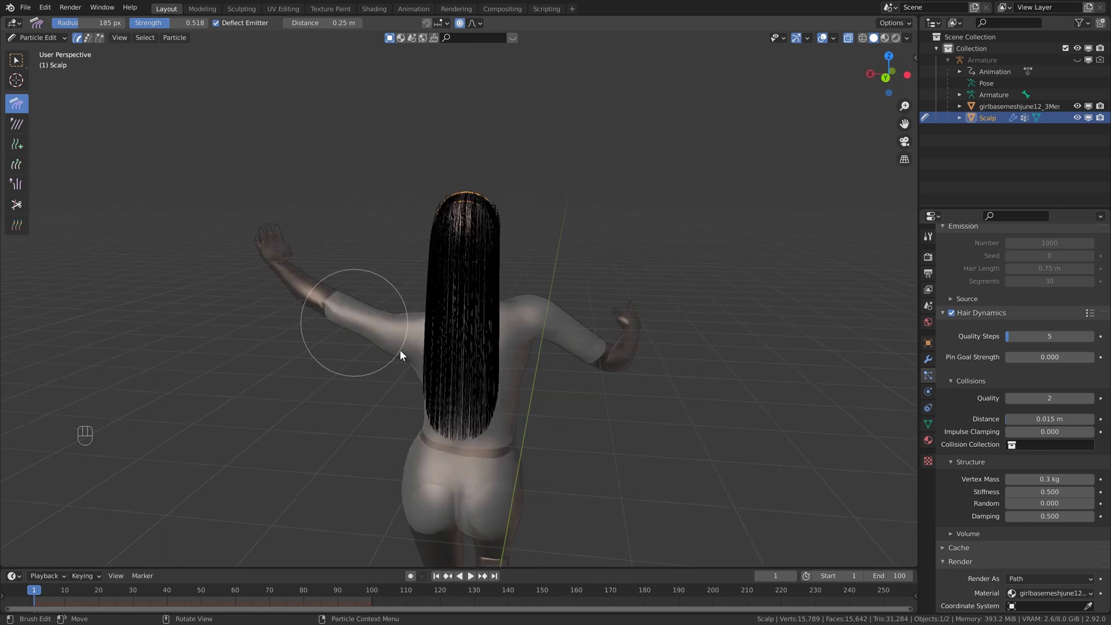
click(17, 124)
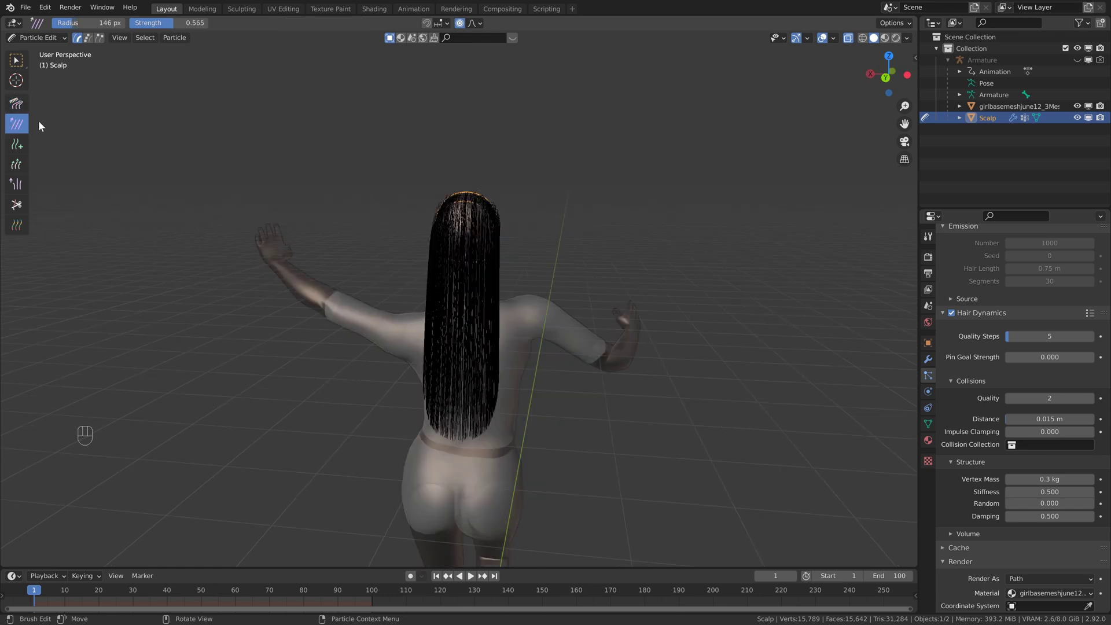
middle_drag(550, 255, 422, 241)
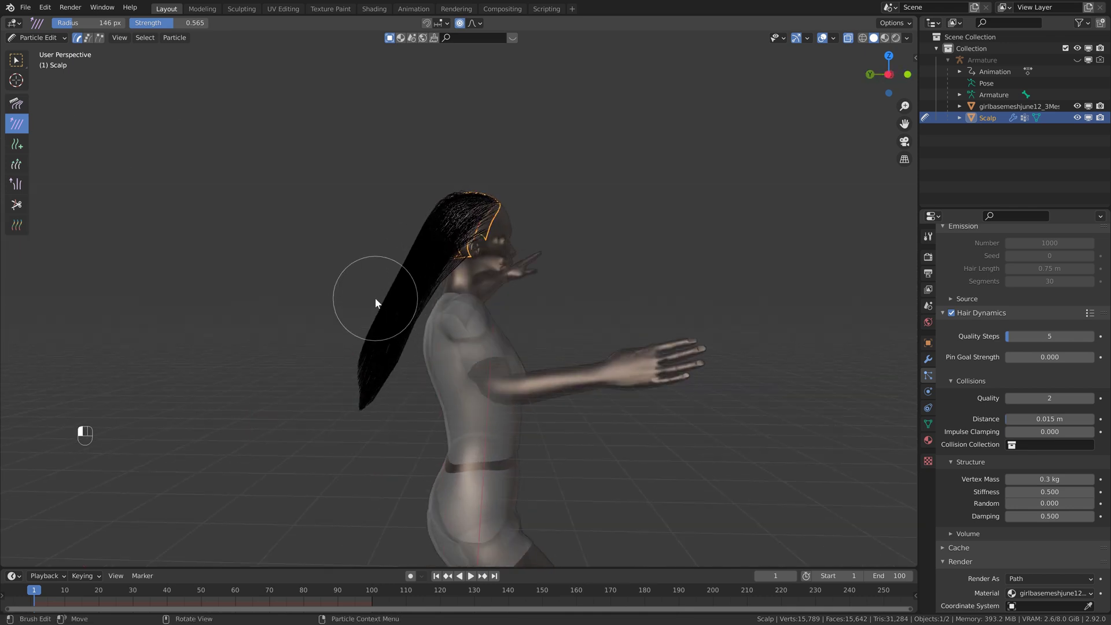
mouse_move(375, 298)
mouse_down()
mouse_move(407, 307)
mouse_move(350, 385)
mouse_move(331, 296)
mouse_up()
middle_drag(332, 296, 328, 318)
mouse_move(337, 276)
middle_down()
mouse_move(590, 268)
mouse_move(347, 260)
middle_up()
click(16, 144)
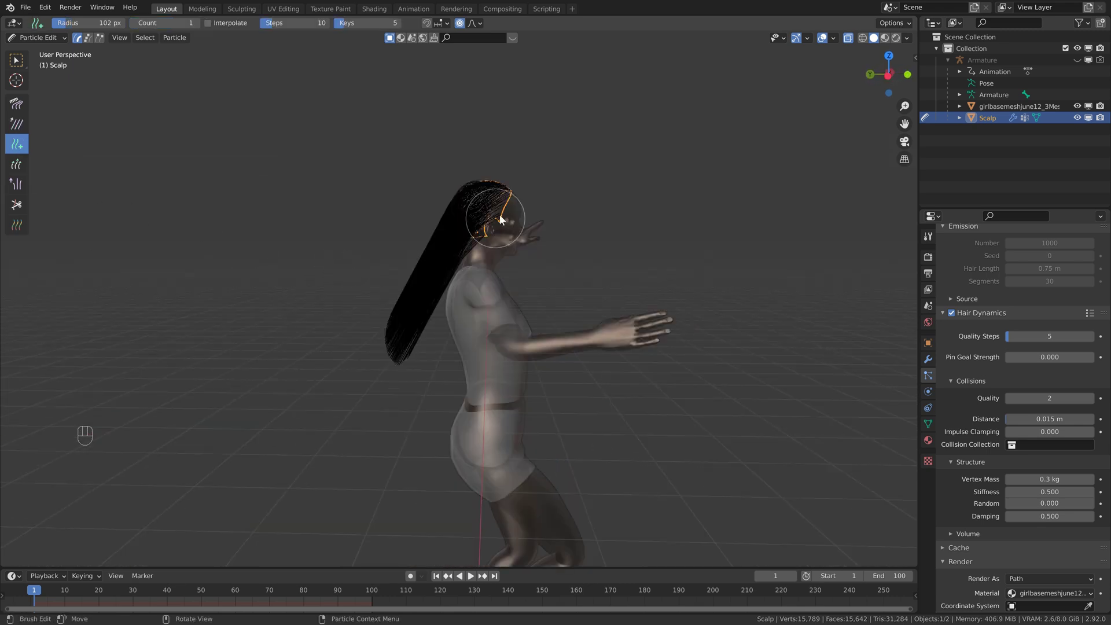
Turn X-ray off and add a new hair strand on the bare crown of the scalp
scroll(501, 219, up, 4)
shift+middle_drag(555, 178, 621, 214)
click(849, 38)
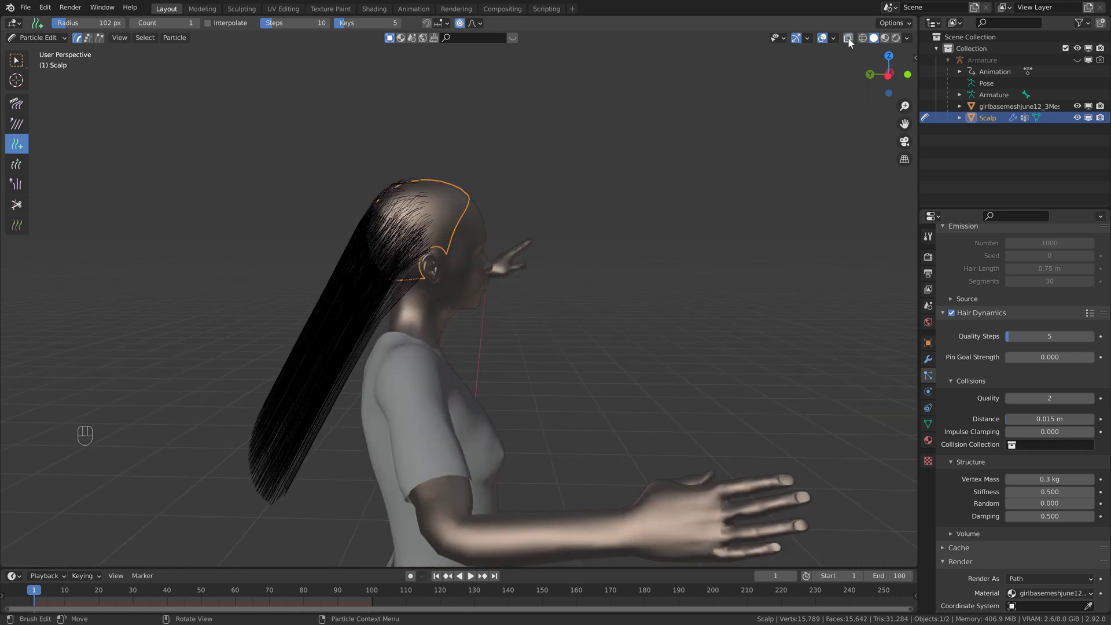
middle_drag(533, 138, 479, 182)
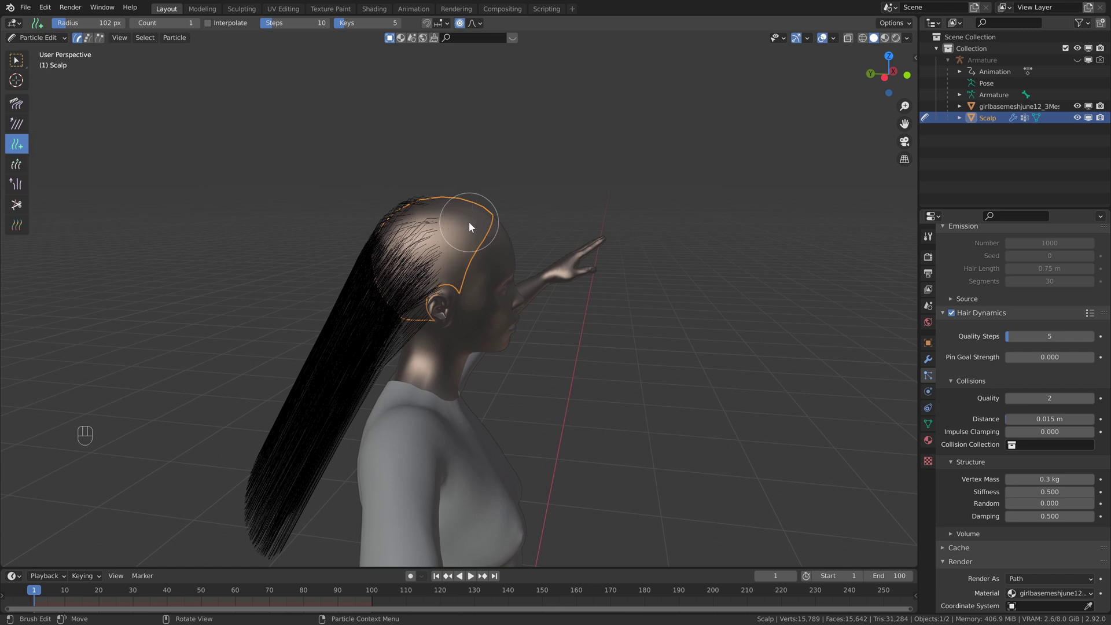
click(428, 233)
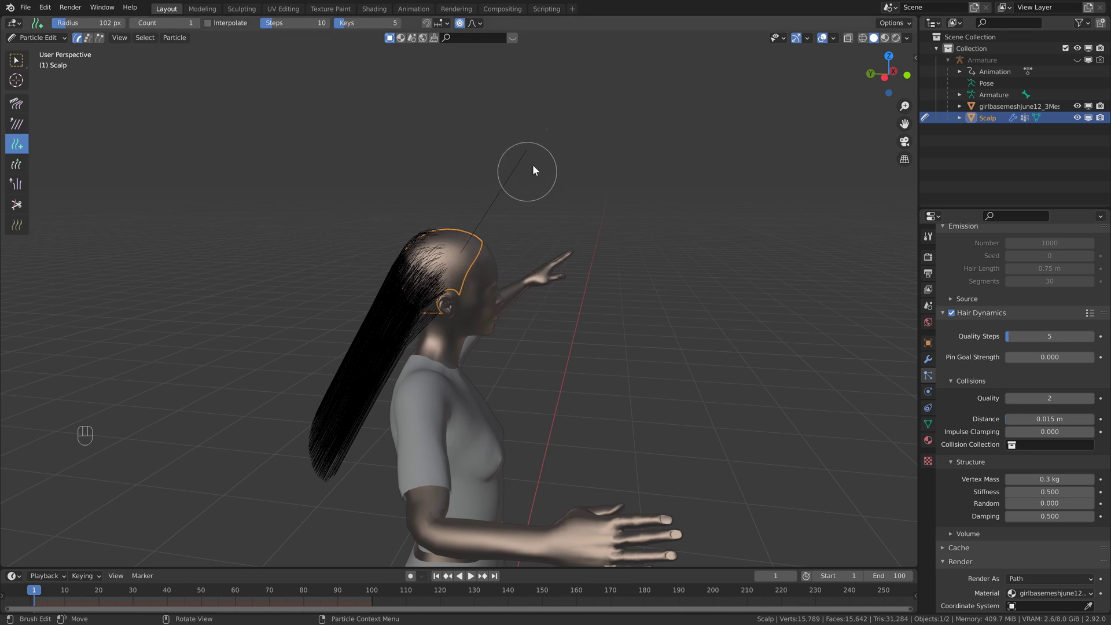
Undo an accidental Grow stroke, then shrink the hair-lock ends slightly with the Length brush
middle_drag(479, 183, 416, 191)
click(16, 164)
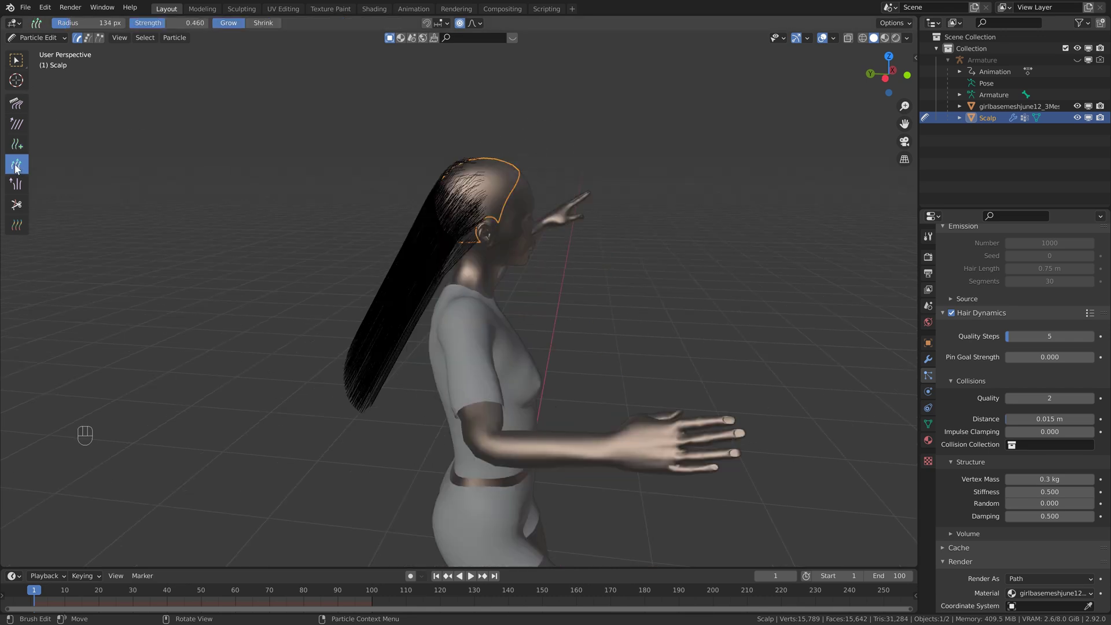
shift+middle_drag(248, 224, 370, 169)
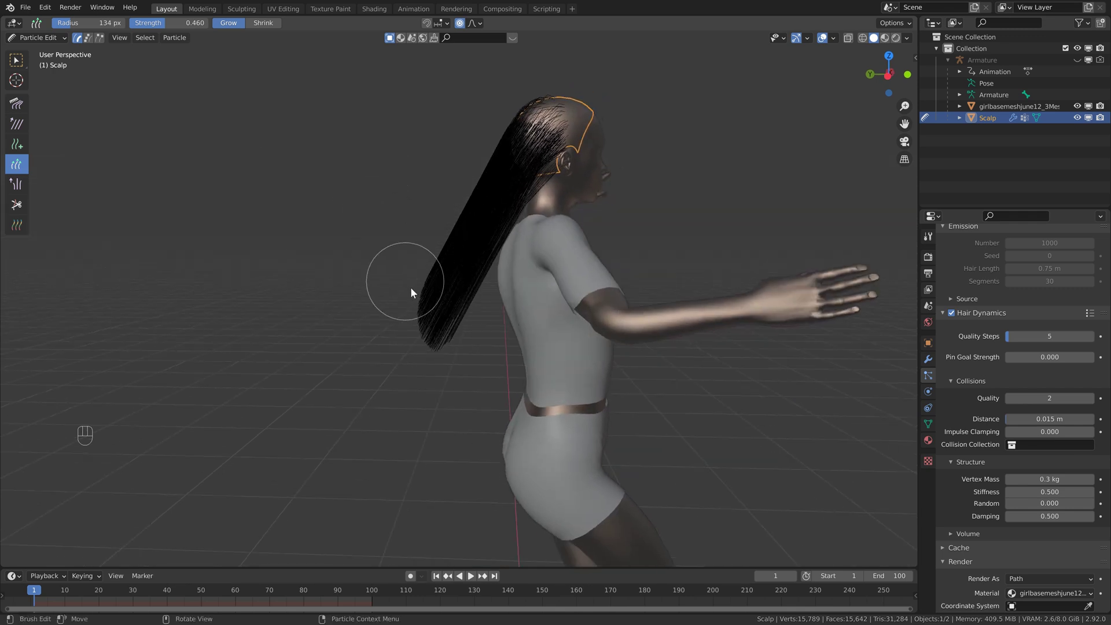
drag(435, 307, 419, 334)
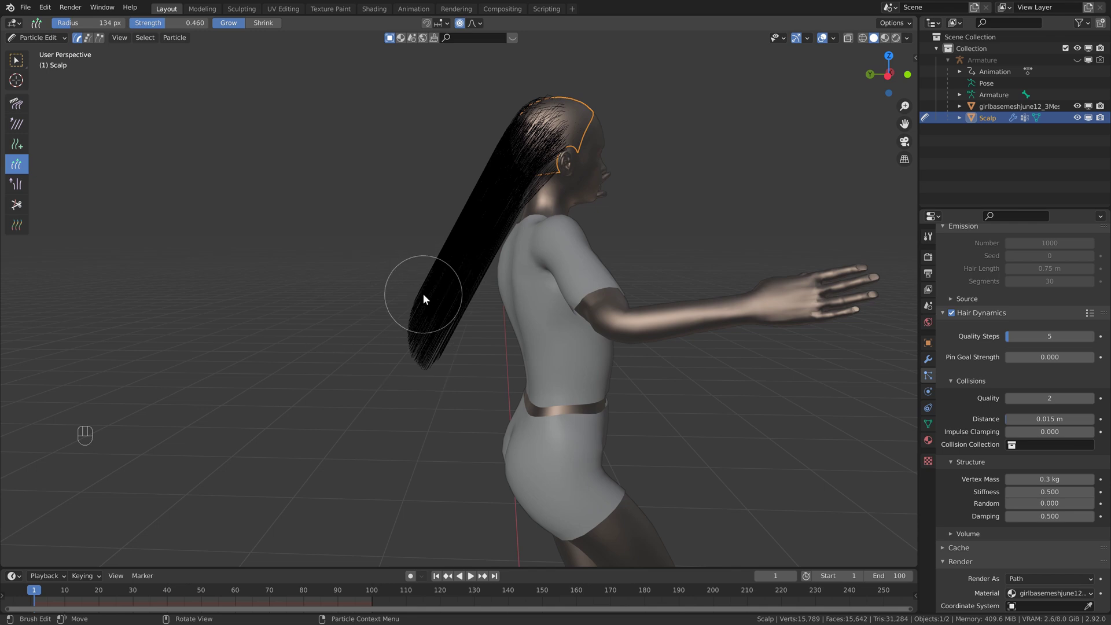
key(ctrl+z)
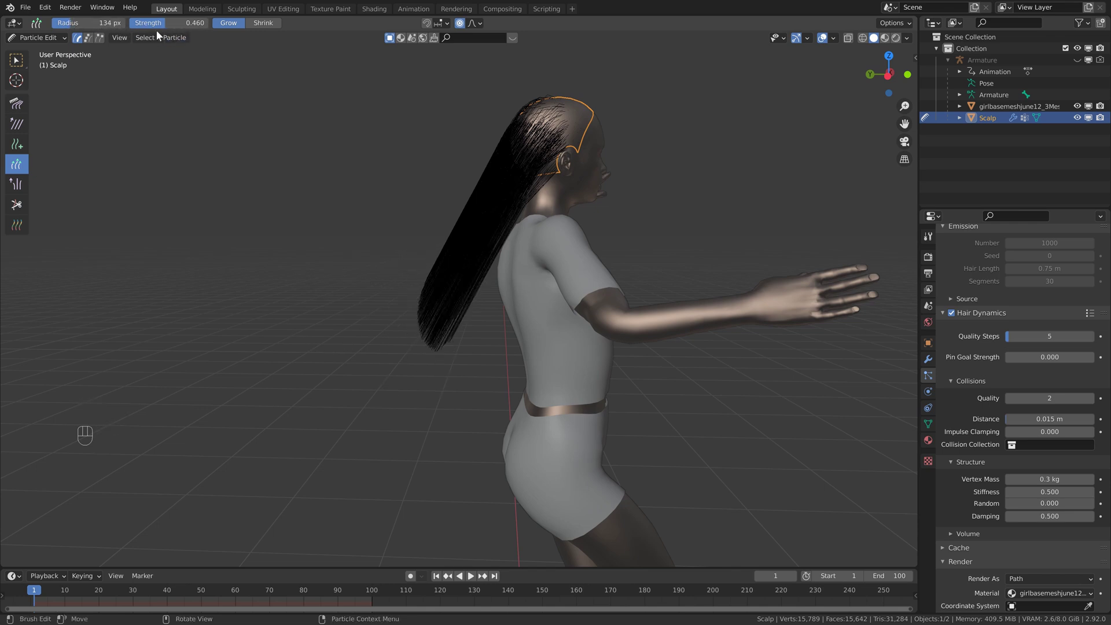
click(261, 23)
drag(435, 311, 440, 314)
Enable Puff Volume on the Puff brush and puff the lower hair strands
click(18, 186)
shift+scroll(182, 192, up, 2)
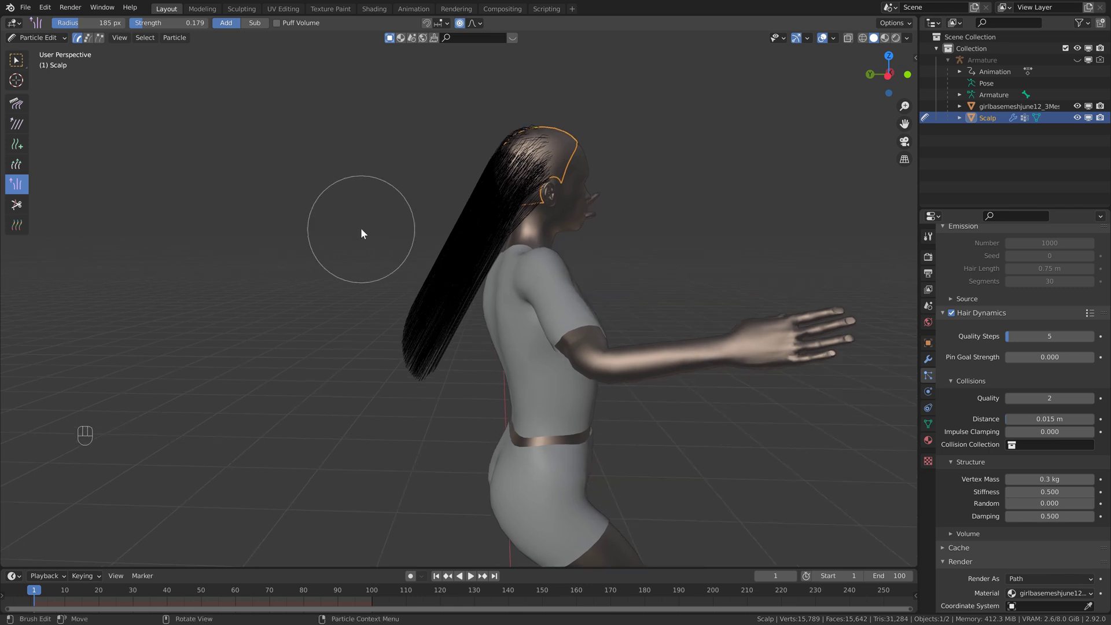
scroll(447, 248, down, 2)
scroll(37, 162, up, 3)
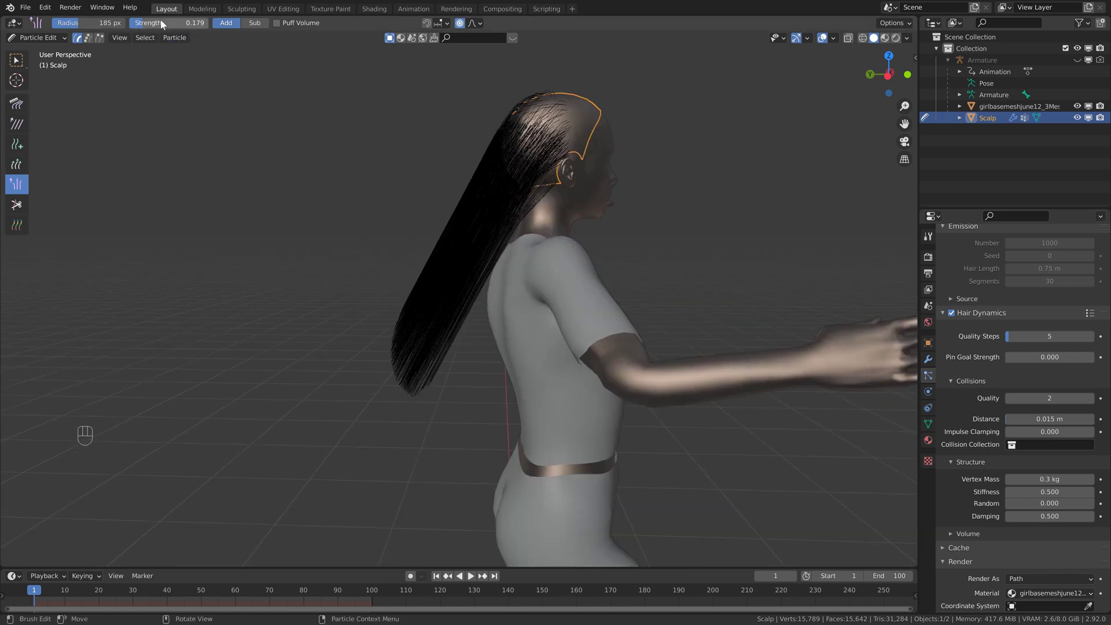
click(276, 24)
shift+middle_drag(463, 116, 436, 145)
middle_drag(512, 159, 521, 157)
mouse_move(460, 240)
mouse_down()
mouse_move(396, 362)
mouse_move(424, 254)
mouse_move(498, 147)
mouse_move(479, 191)
mouse_move(494, 183)
mouse_move(433, 257)
mouse_move(412, 323)
mouse_move(500, 154)
mouse_move(403, 292)
mouse_move(483, 121)
mouse_move(467, 230)
mouse_up()
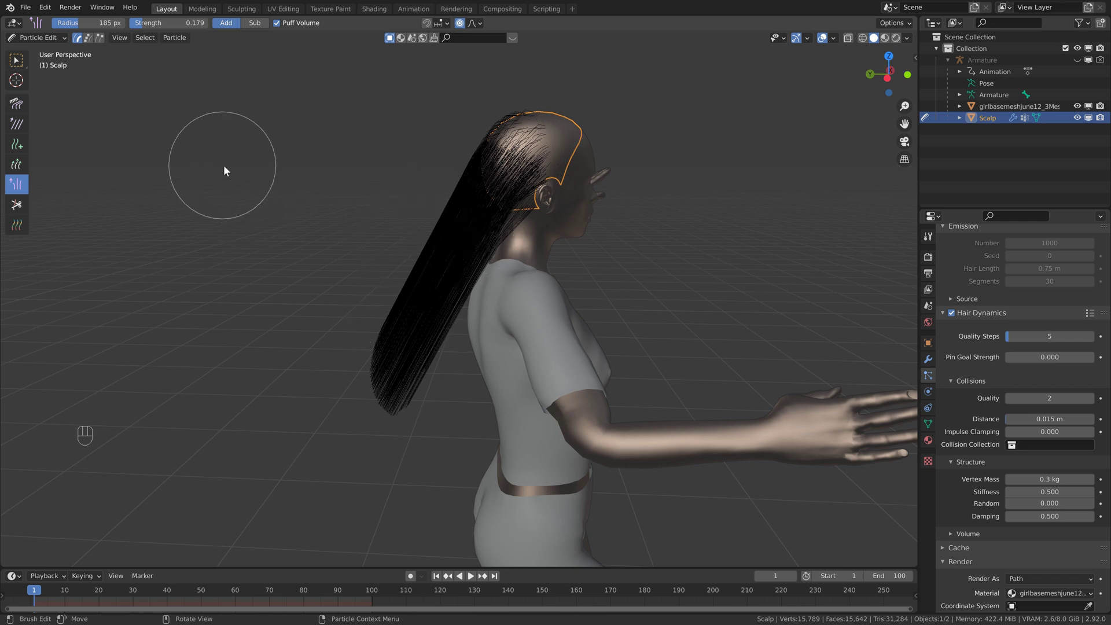
Trim the hair-lock tips with the Cut brush so it ends around mid-back
click(16, 204)
mouse_move(50, 214)
middle_down()
mouse_move(269, 231)
mouse_move(315, 265)
mouse_move(399, 279)
mouse_move(341, 290)
middle_up()
mouse_move(317, 290)
mouse_down()
mouse_move(450, 297)
mouse_move(496, 279)
mouse_move(347, 277)
mouse_up()
key(c)
mouse_move(348, 277)
middle_down()
mouse_move(460, 213)
mouse_move(528, 203)
mouse_move(387, 203)
mouse_move(454, 200)
mouse_move(502, 154)
middle_up()
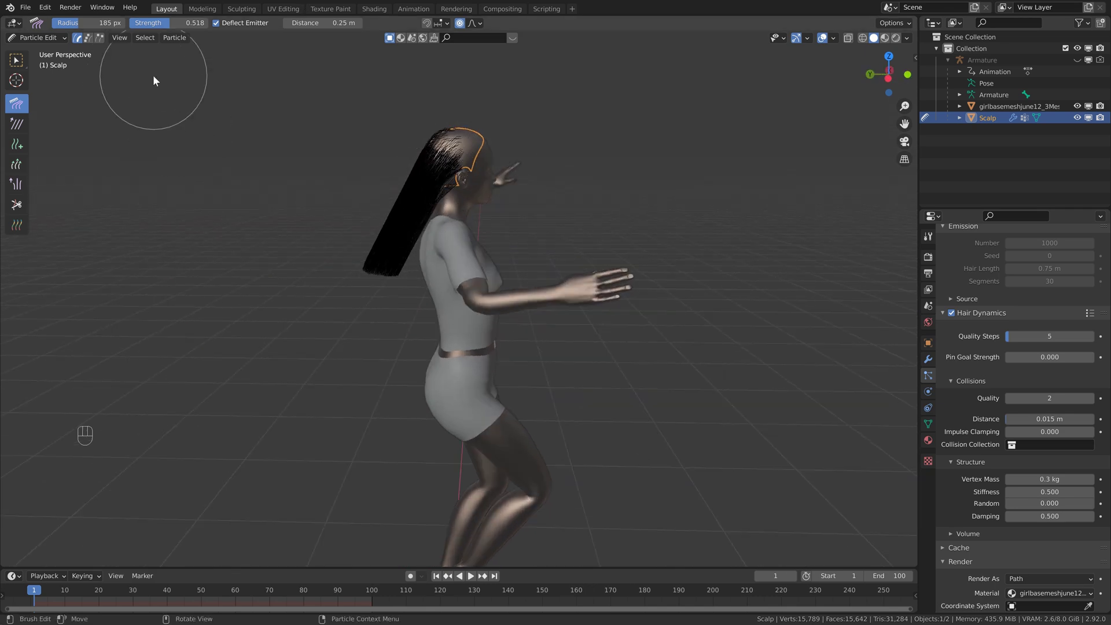
Switch from Particle Edit back to Object Mode
click(48, 39)
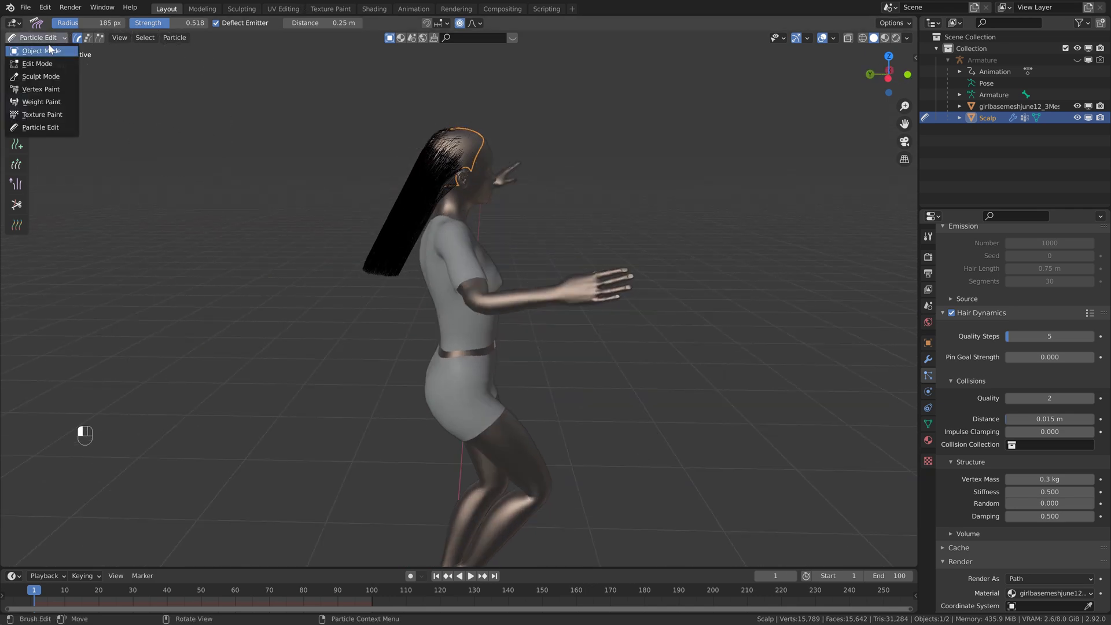
click(49, 49)
scroll(394, 176, up, 2)
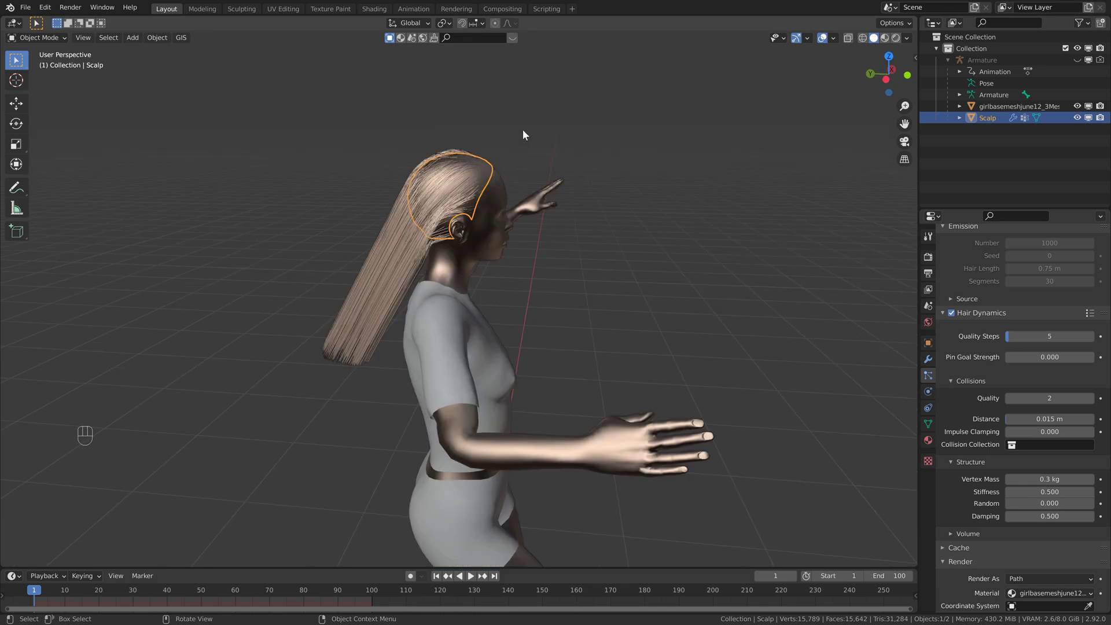
Turn on B-Spline hair paths with path Steps set to 6
scroll(978, 368, down, 10)
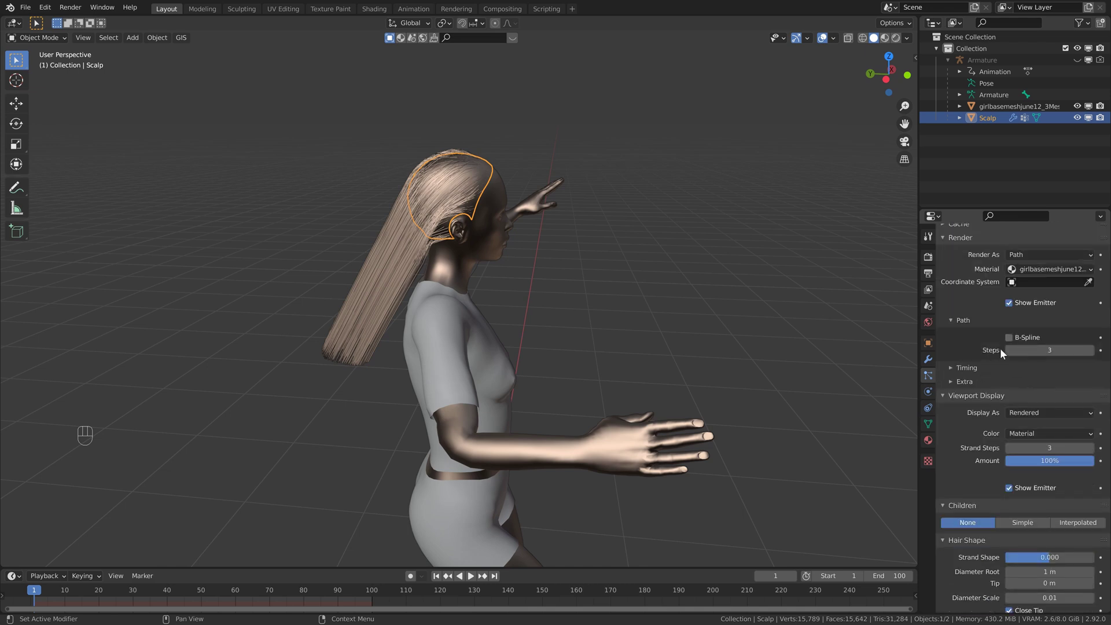
click(1009, 337)
click(1058, 352)
text(6)
key(Return)
Set the viewport Strand Steps to 6 for smoother hair
click(1049, 448)
text(6)
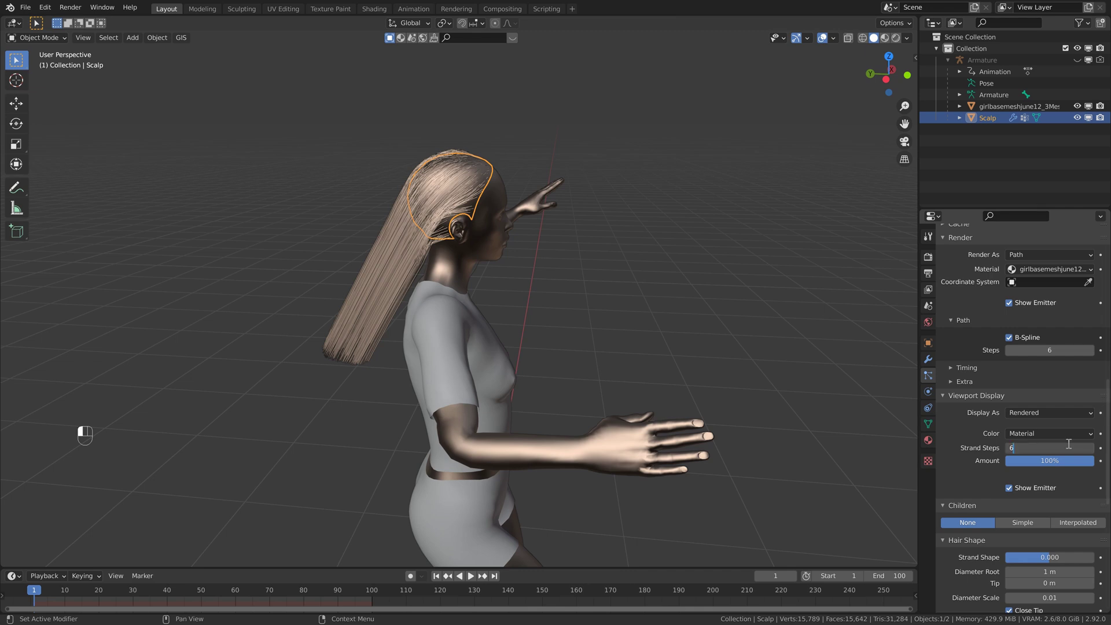
key(Return)
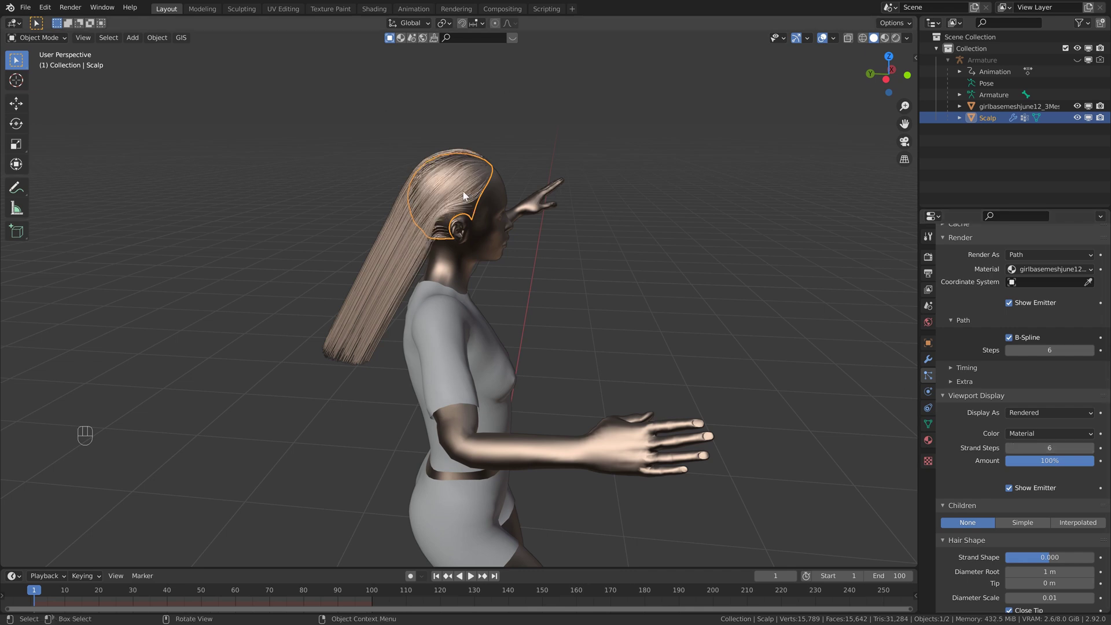
middle_drag(465, 195, 476, 216)
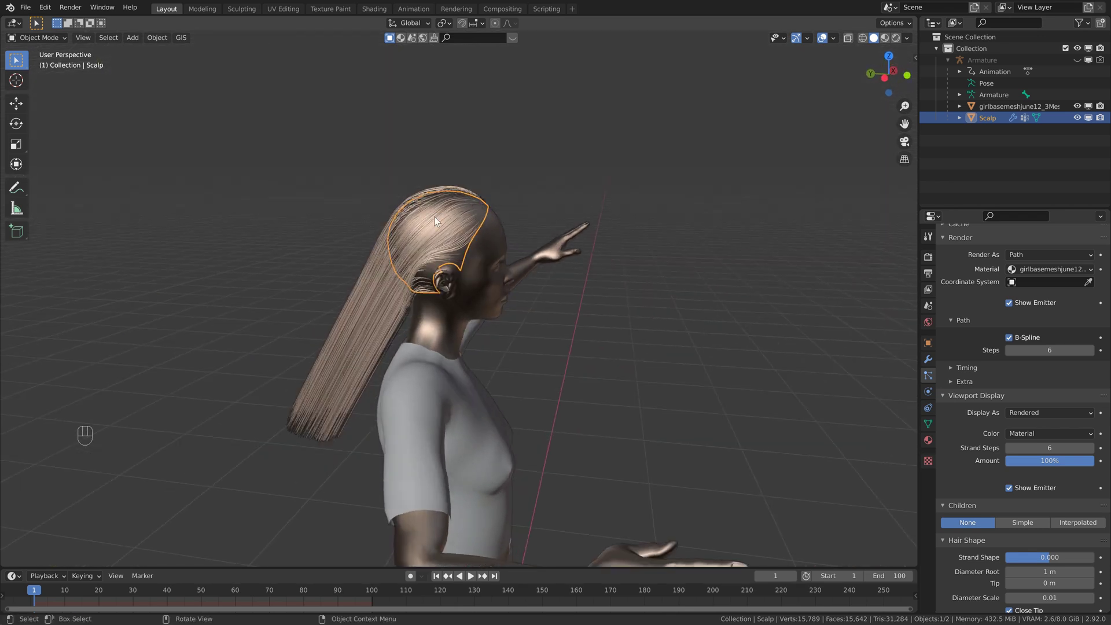
middle_drag(434, 217, 635, 190)
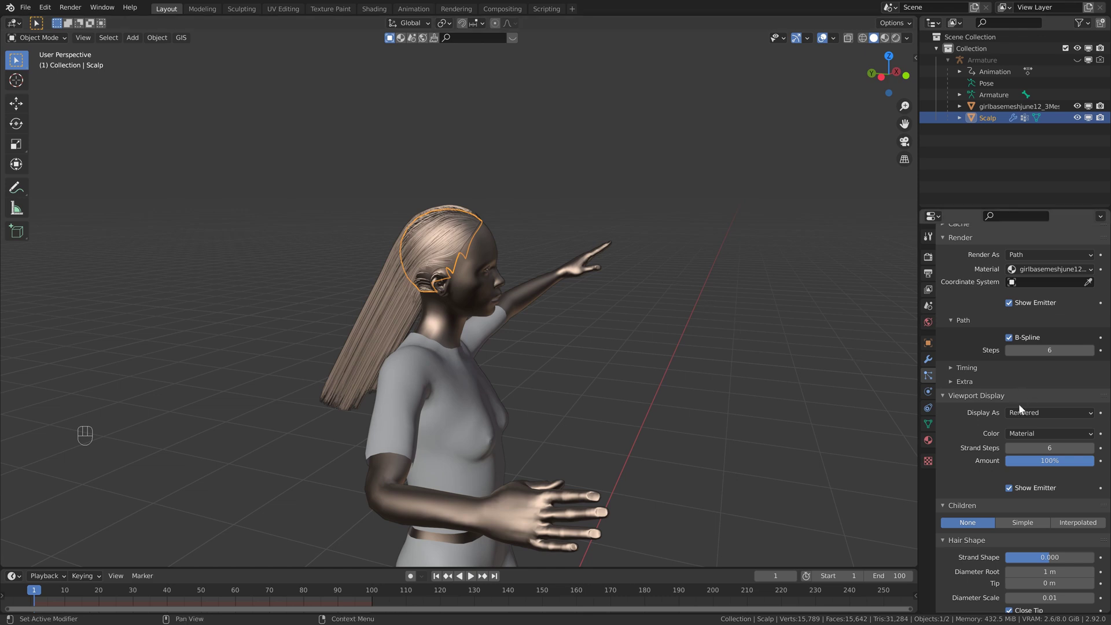
scroll(1003, 411, down, 5)
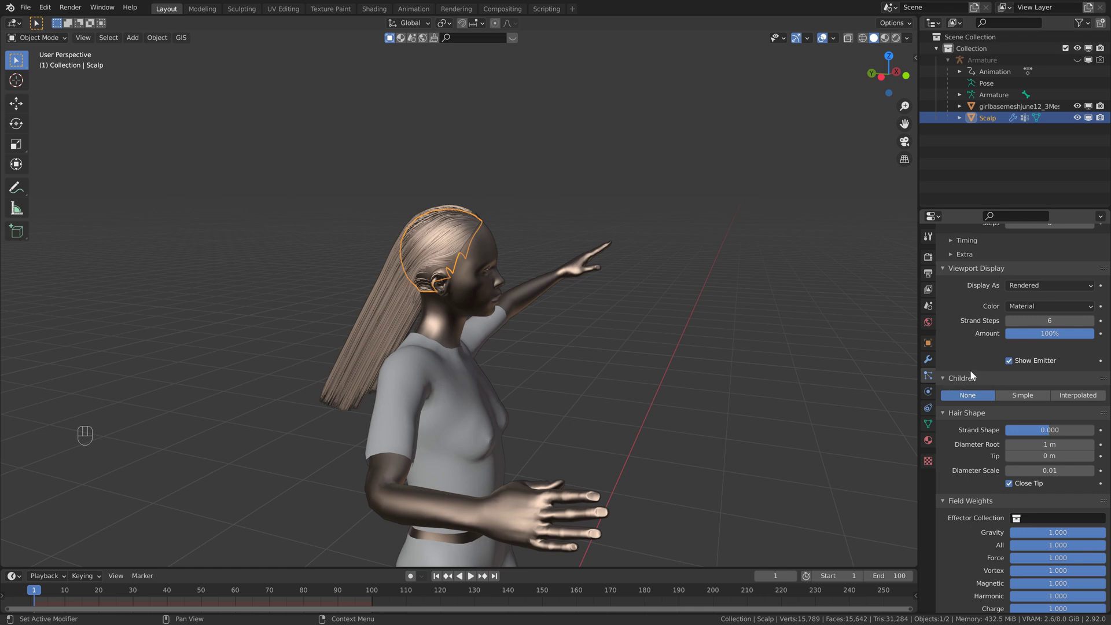
Switch children to Interpolated and set Display and Render amounts to 50
click(1067, 394)
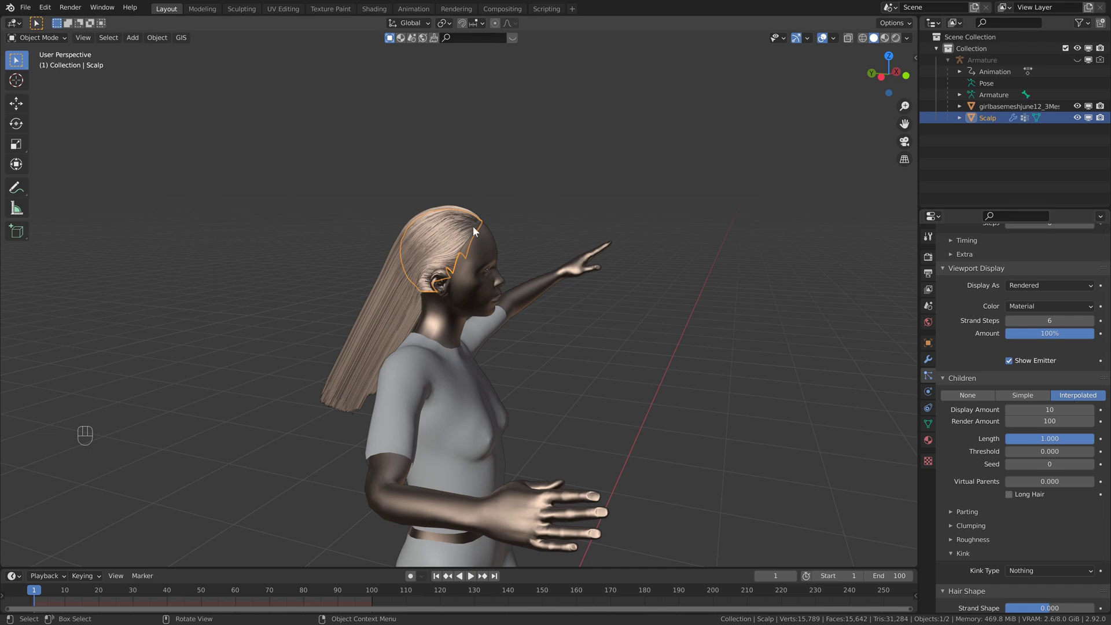
mouse_move(474, 210)
middle_down()
mouse_move(487, 206)
mouse_move(453, 214)
middle_up()
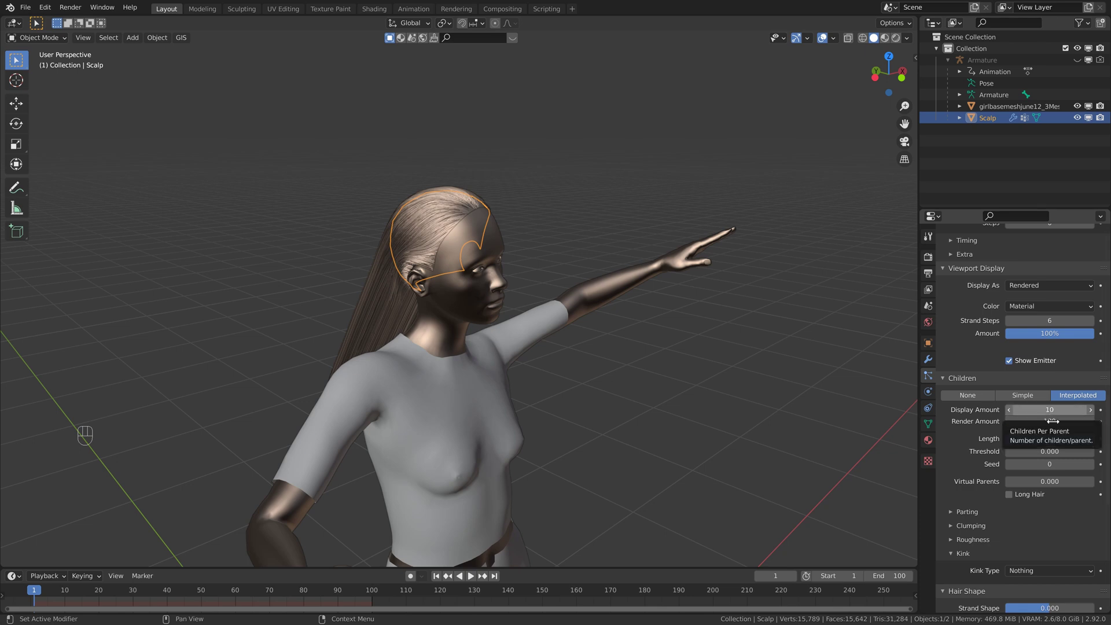
drag(1052, 410, 1052, 421)
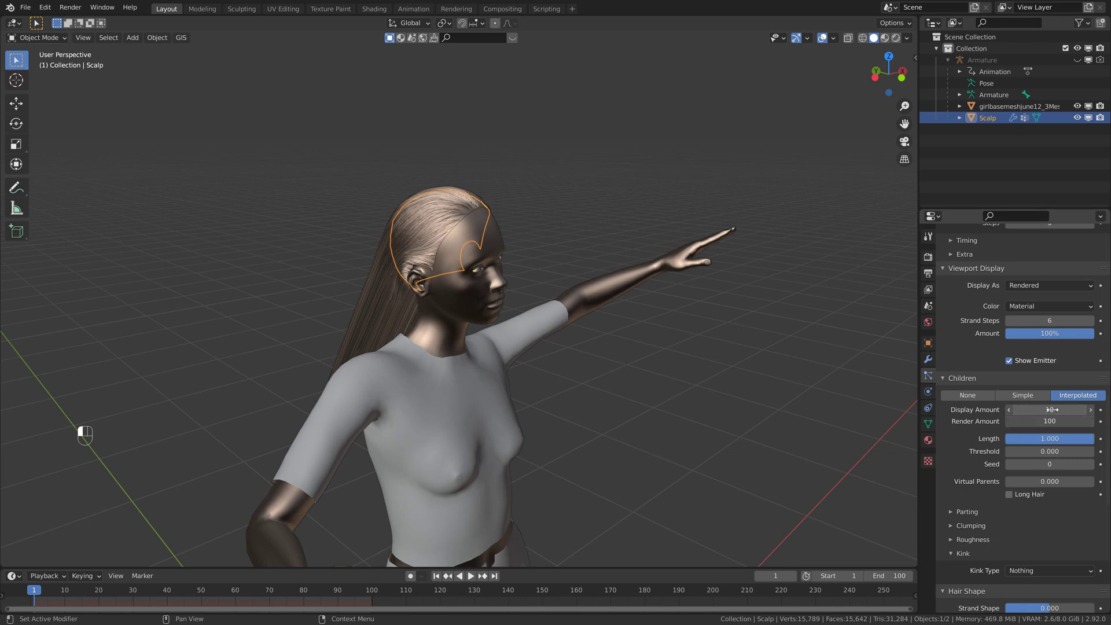
text(50)
key(Return)
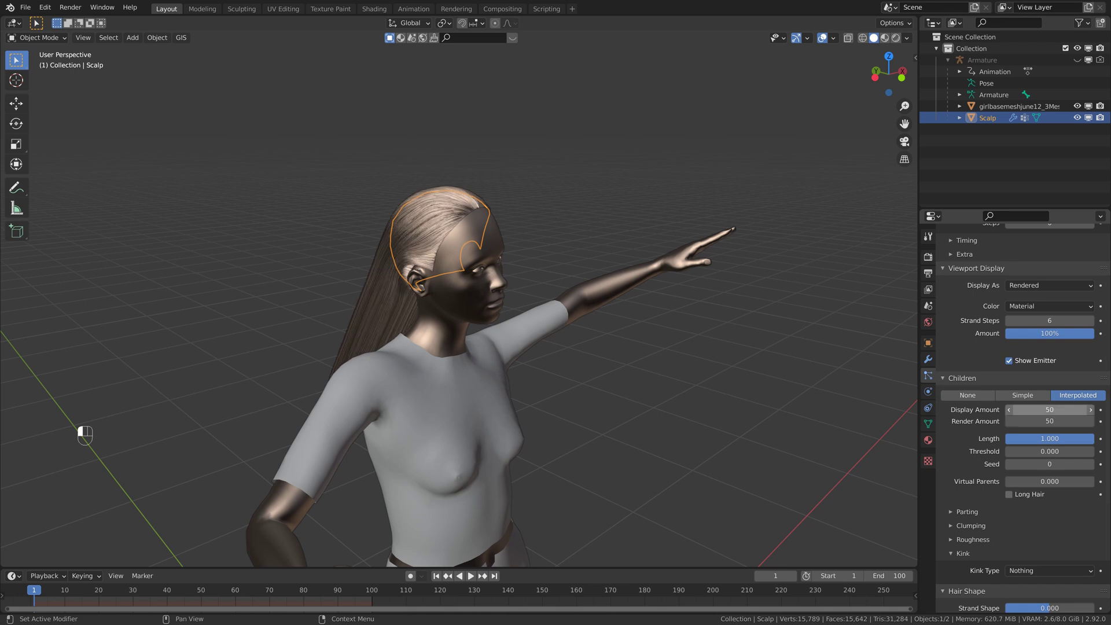
scroll(498, 194, up, 2)
scroll(459, 193, down, 1)
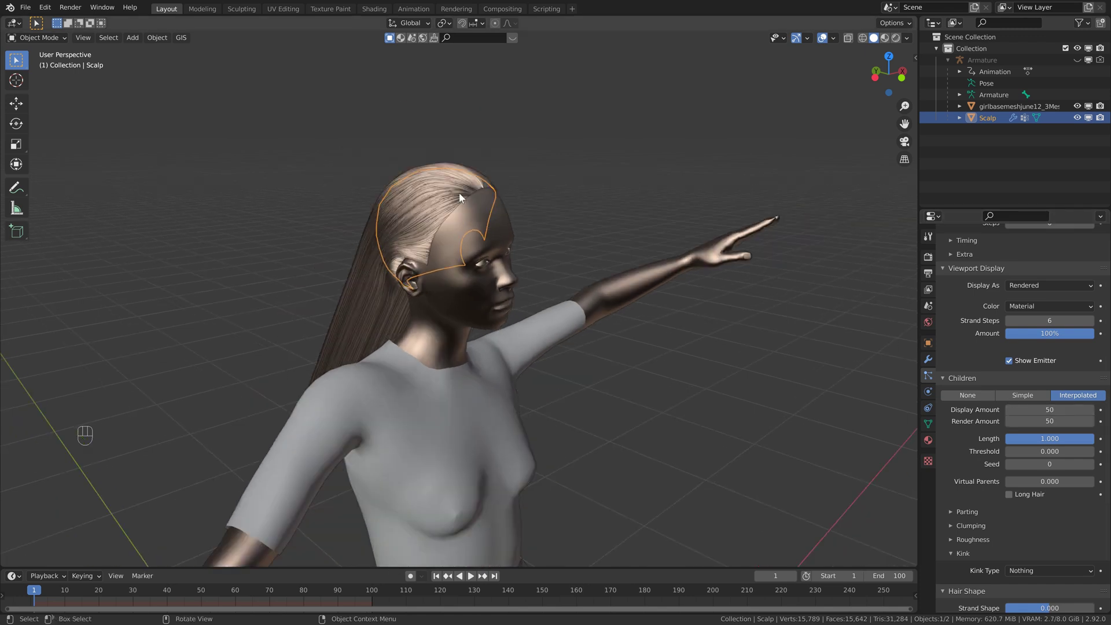
middle_drag(525, 209, 547, 217)
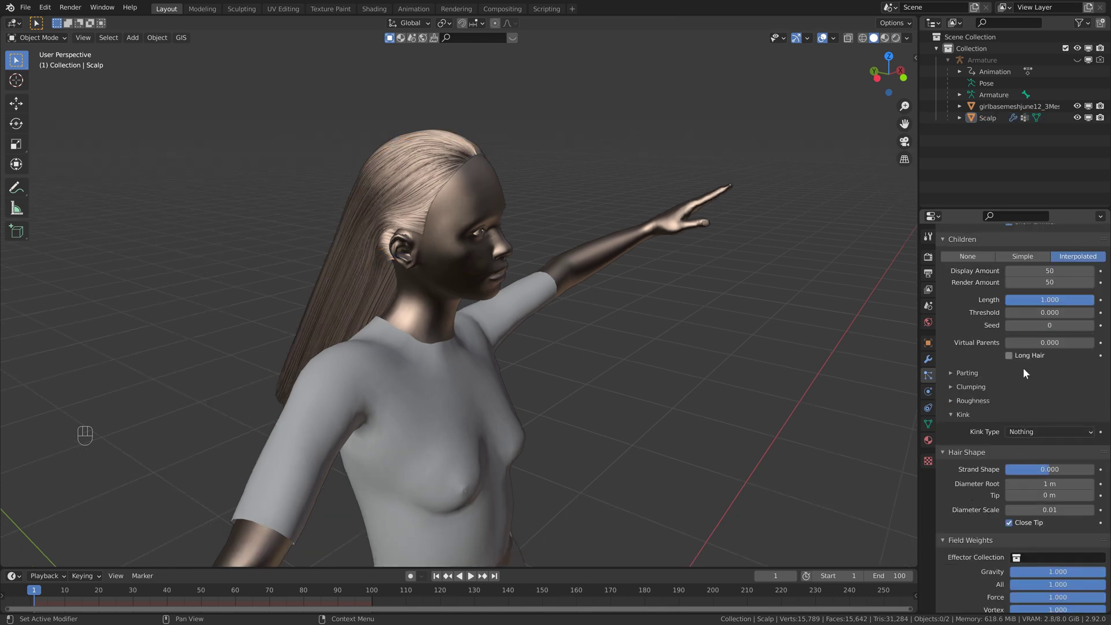
Set the Kink Type to Wave with an amplitude of .002
scroll(975, 426, down, 2)
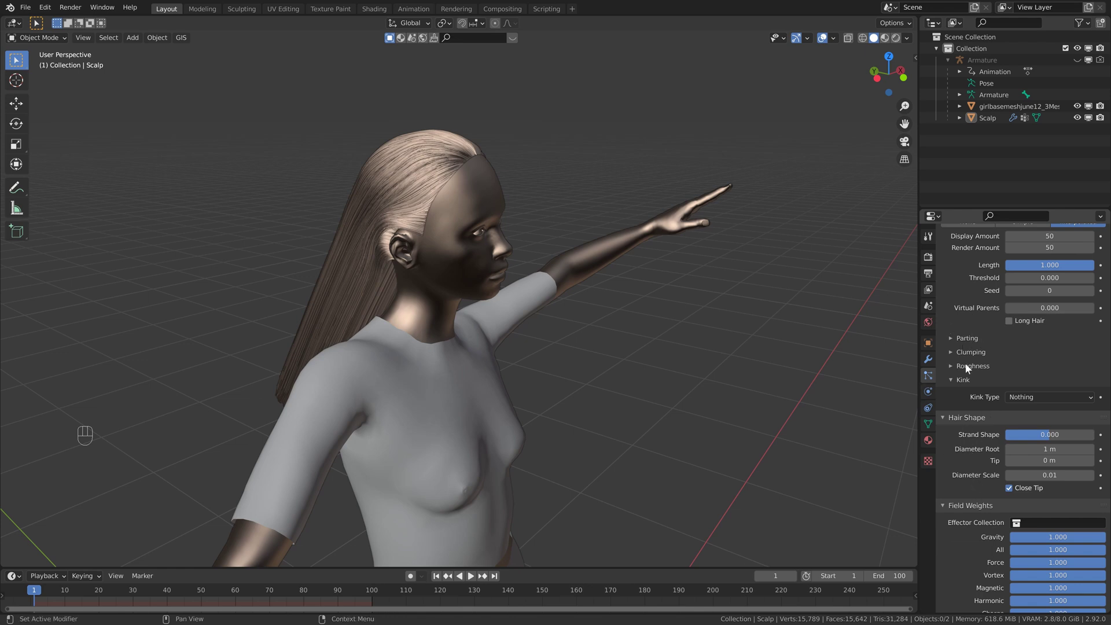
scroll(977, 408, down, 2)
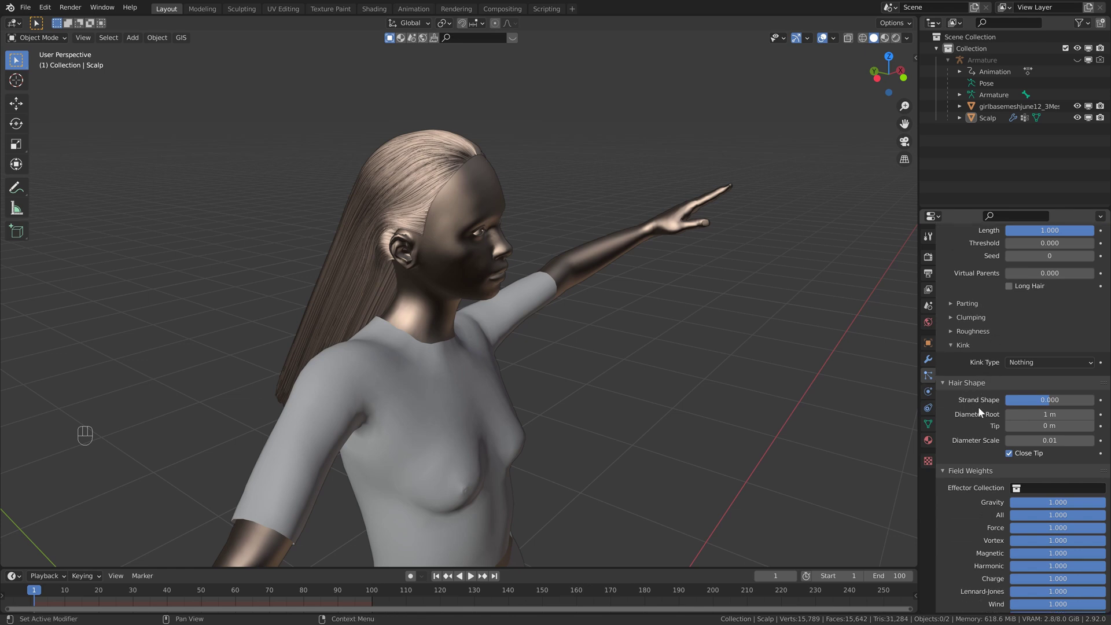
click(1054, 363)
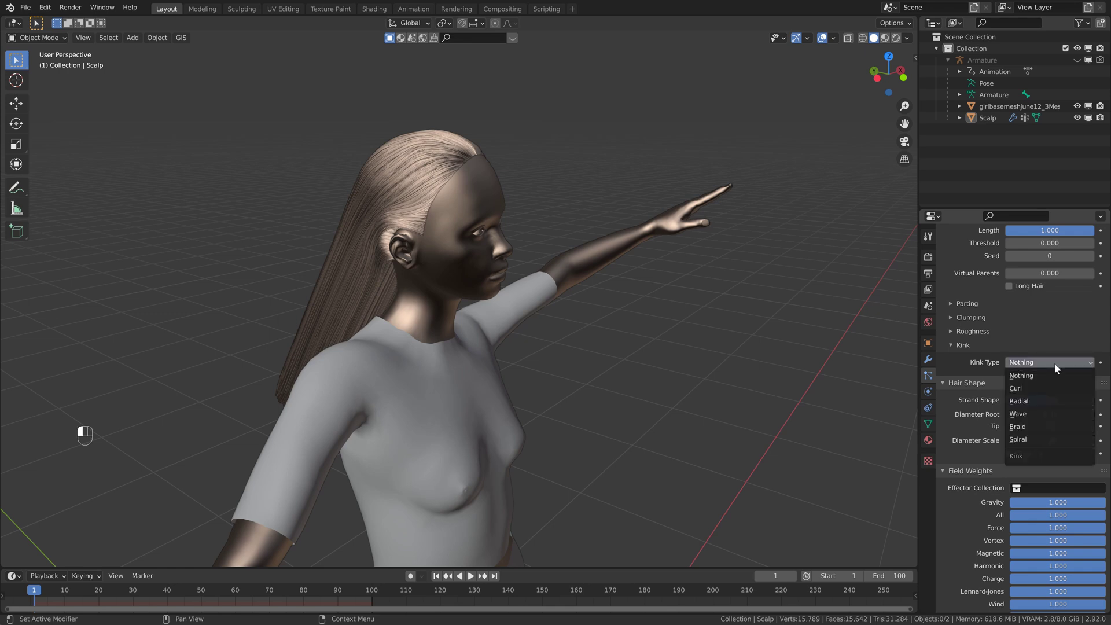
click(1021, 414)
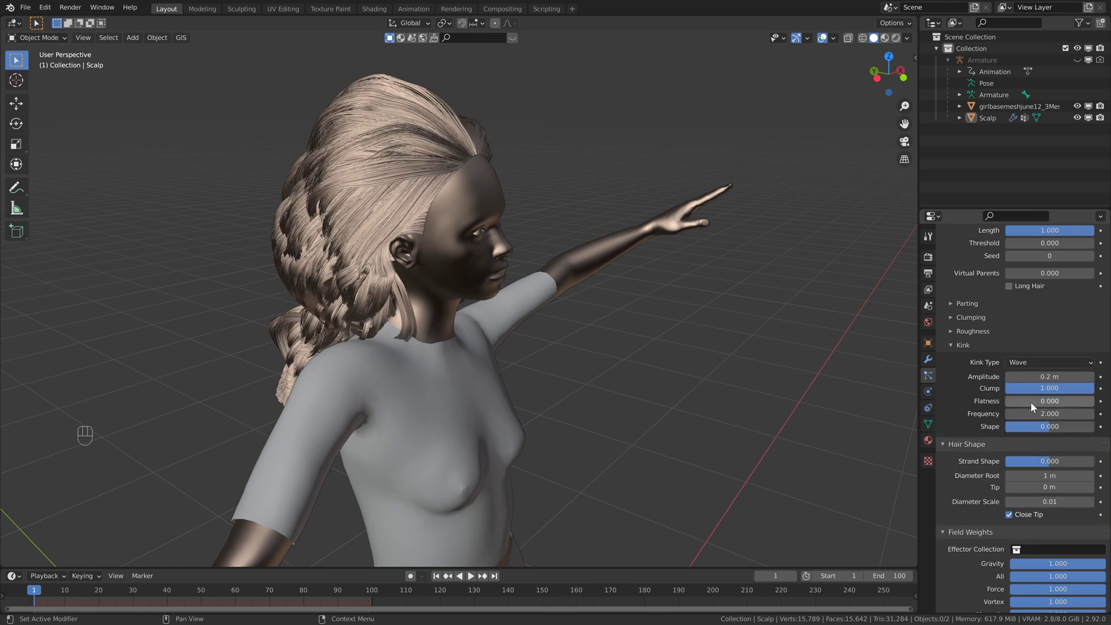
click(1050, 372)
text(.002)
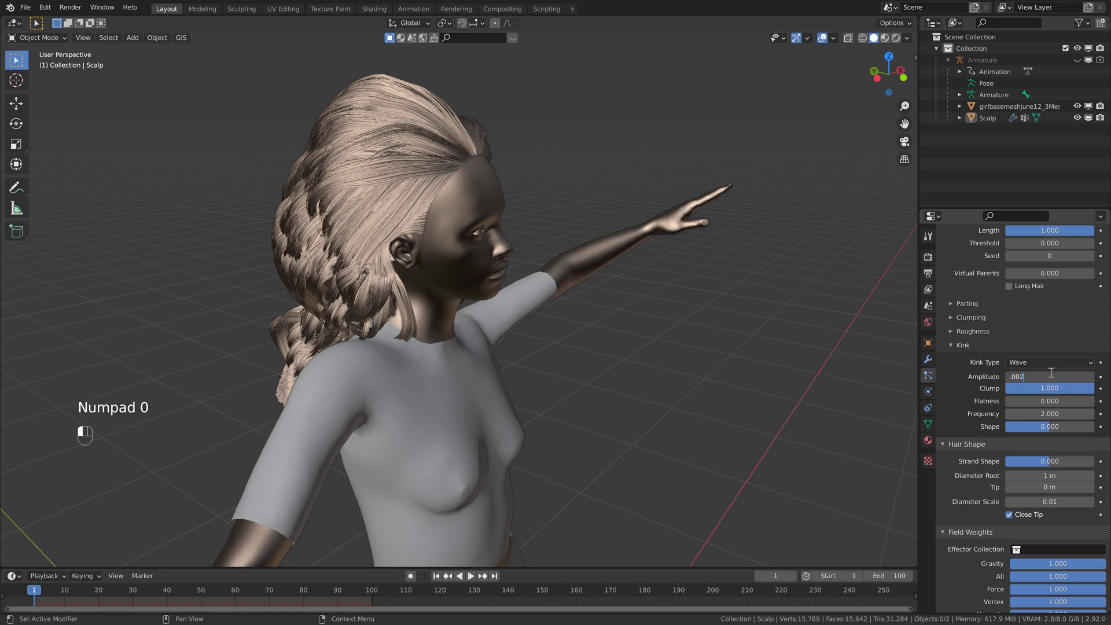
key(Return)
scroll(984, 359, down, 5)
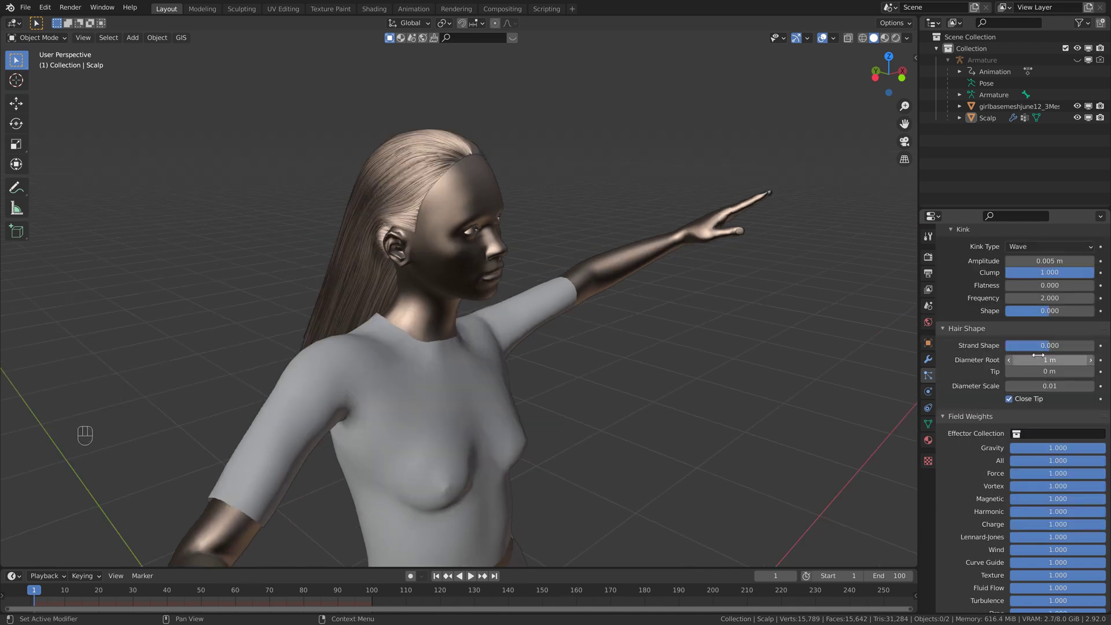
Add a new Collection 2 under Scene Collection in the Outliner
scroll(1036, 359, down, 3)
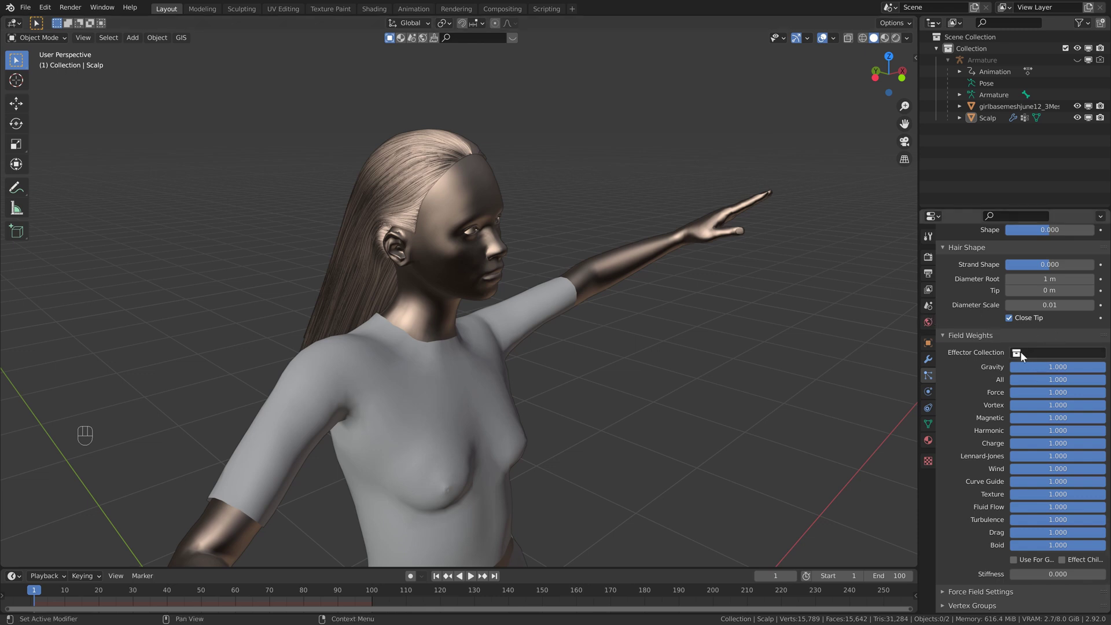
click(989, 38)
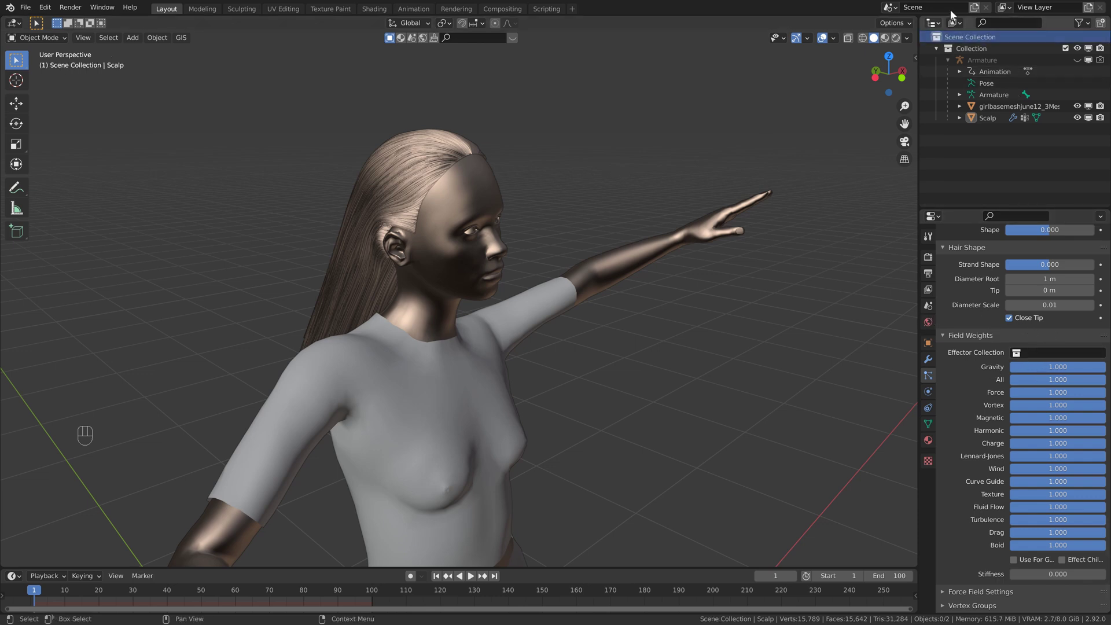
click(1101, 24)
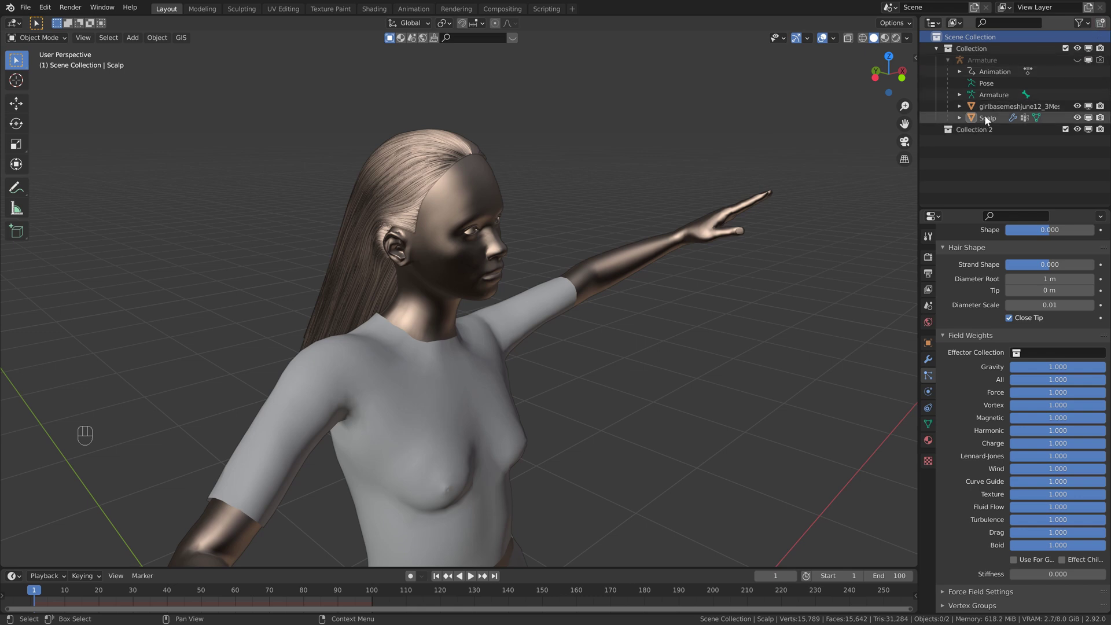
click(971, 130)
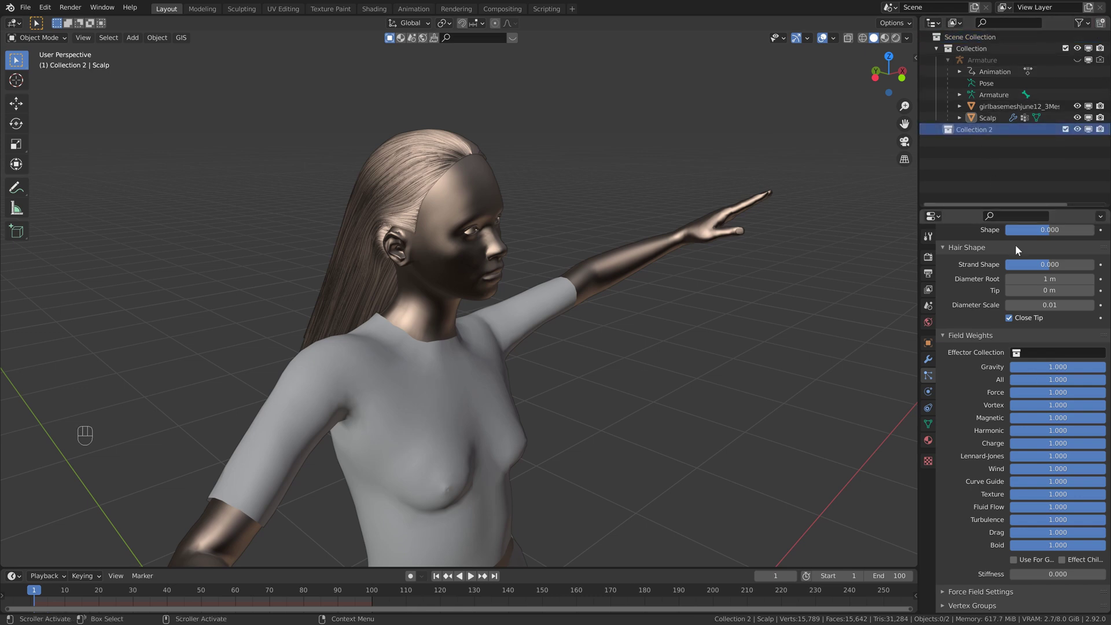
Set the Field Weights Effector Collection to Collection 2, leaving Collection active
click(1077, 351)
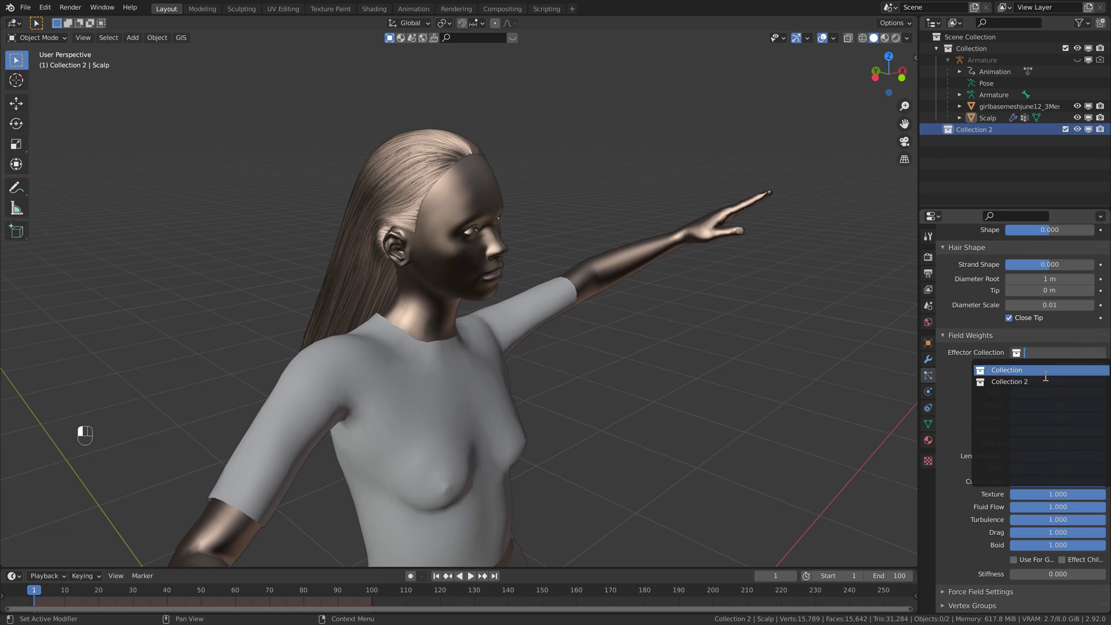
click(1044, 382)
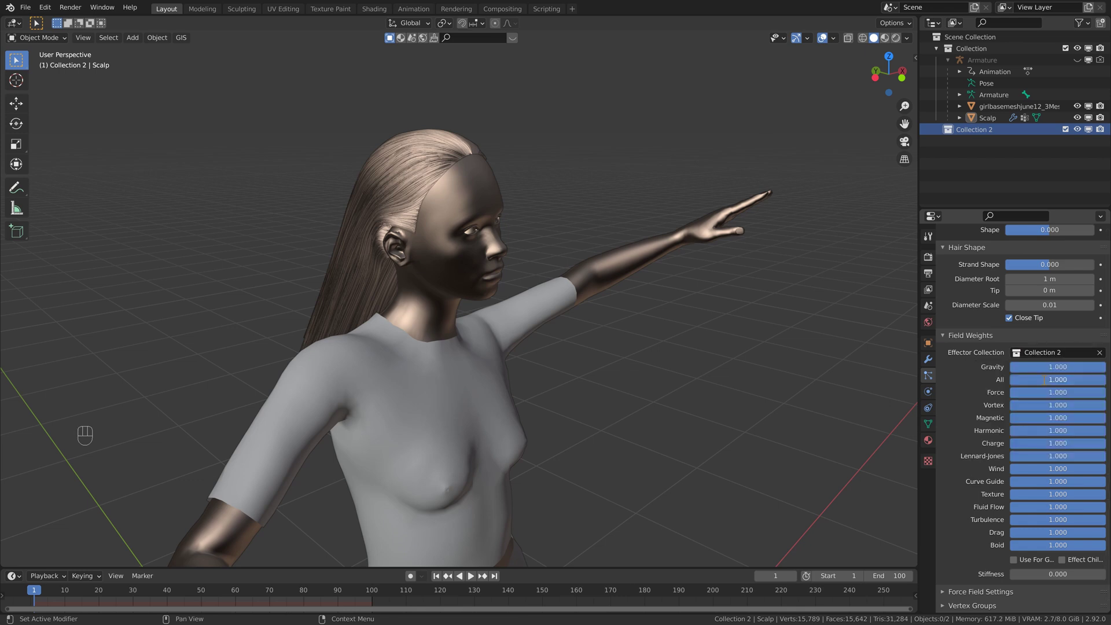
click(968, 49)
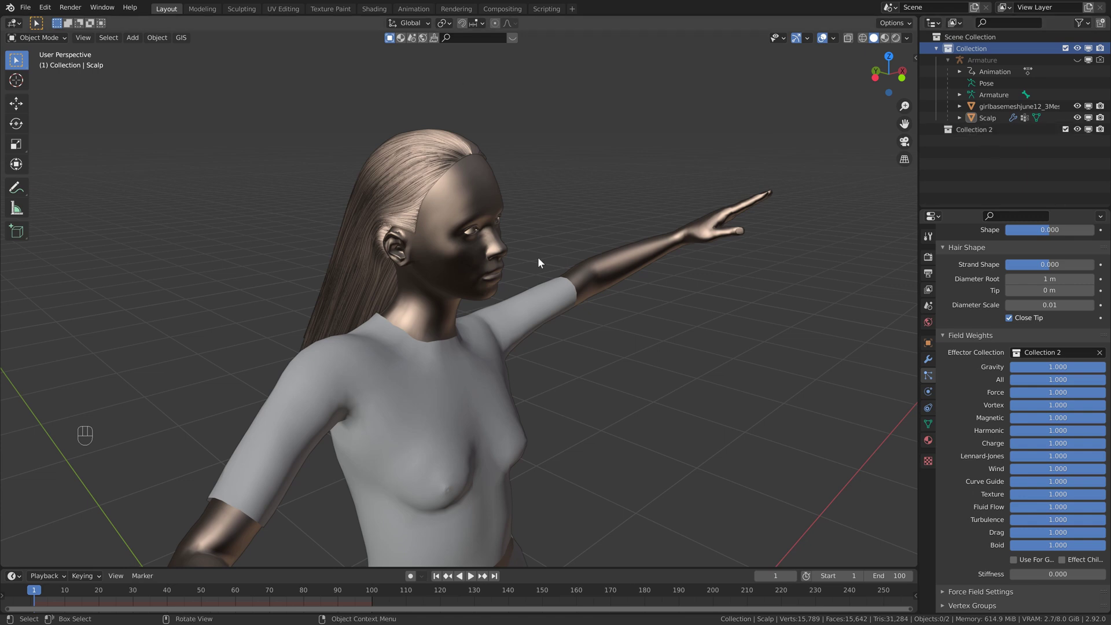
click(960, 130)
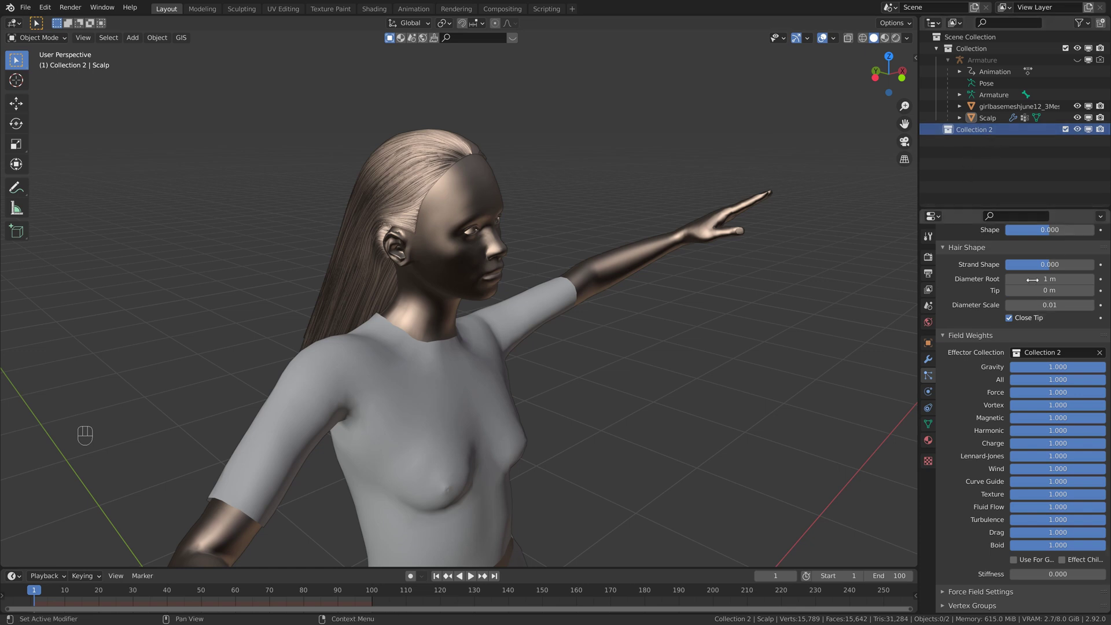
click(972, 49)
scroll(970, 319, down, 1)
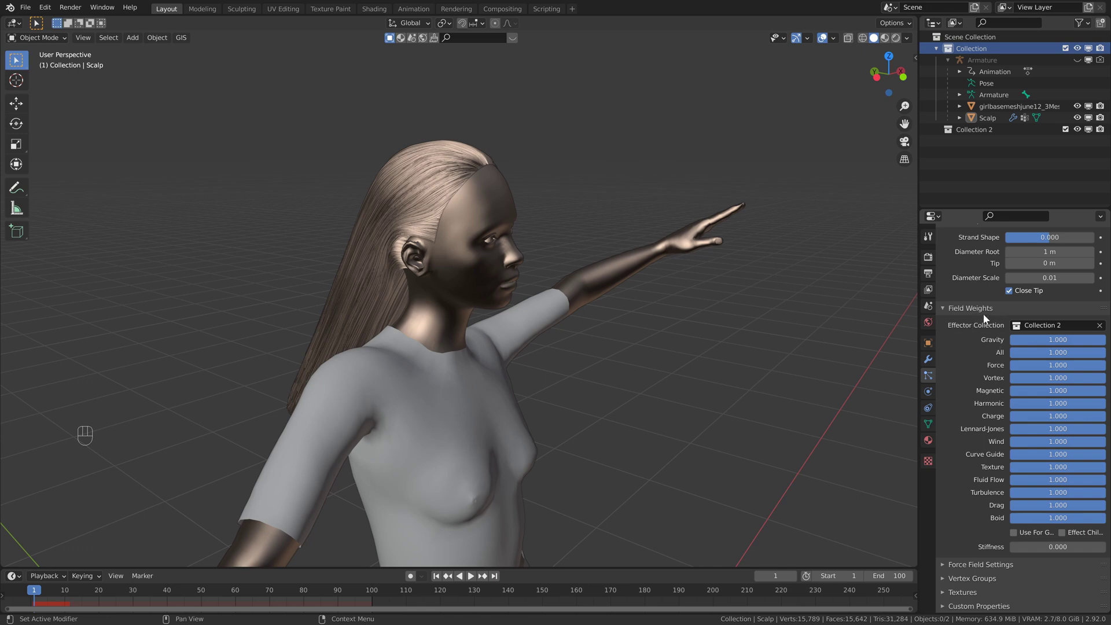
Save the file, preview the hair animation, then rewind to the first frame
scroll(984, 314, up, 5)
key(ctrl+s)
key(space)
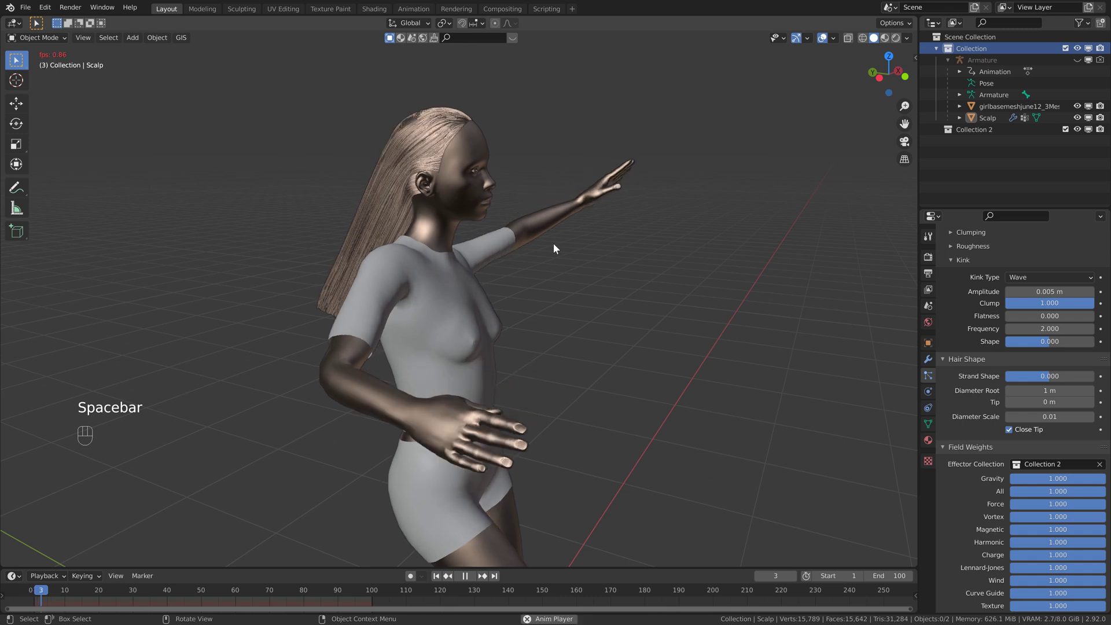
scroll(521, 214, down, 3)
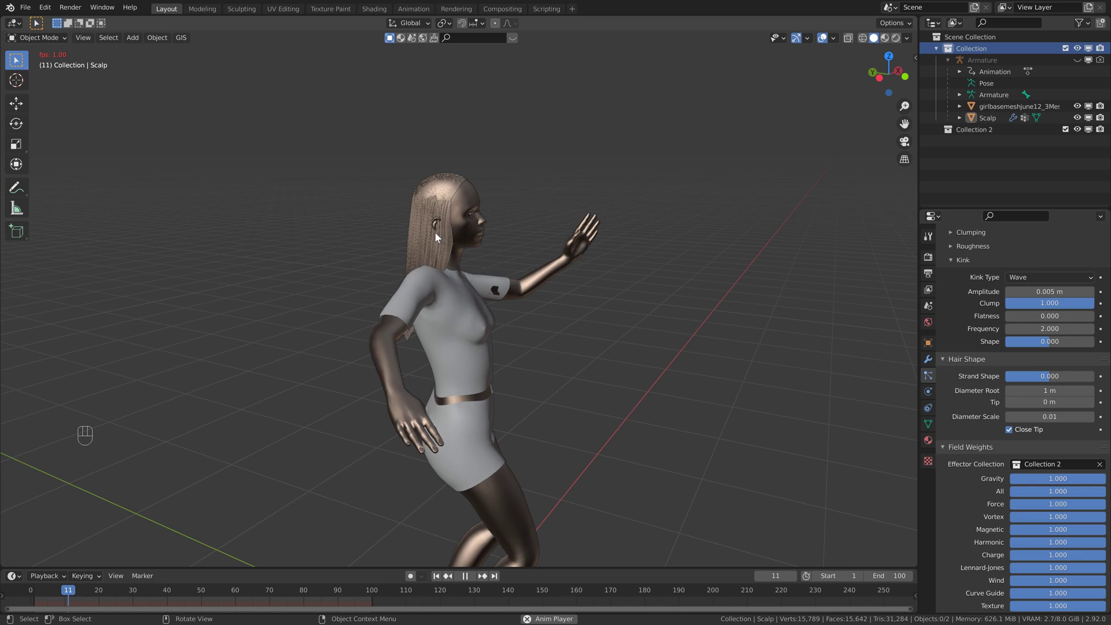
key(space)
middle_drag(335, 237, 493, 269)
middle_drag(522, 220, 480, 324)
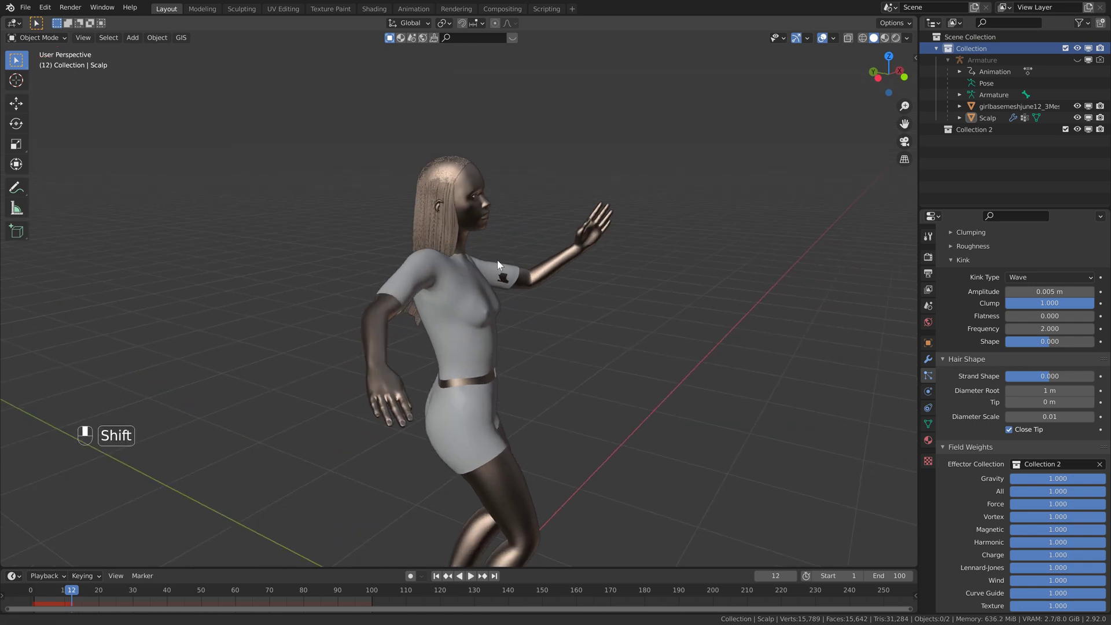
click(437, 576)
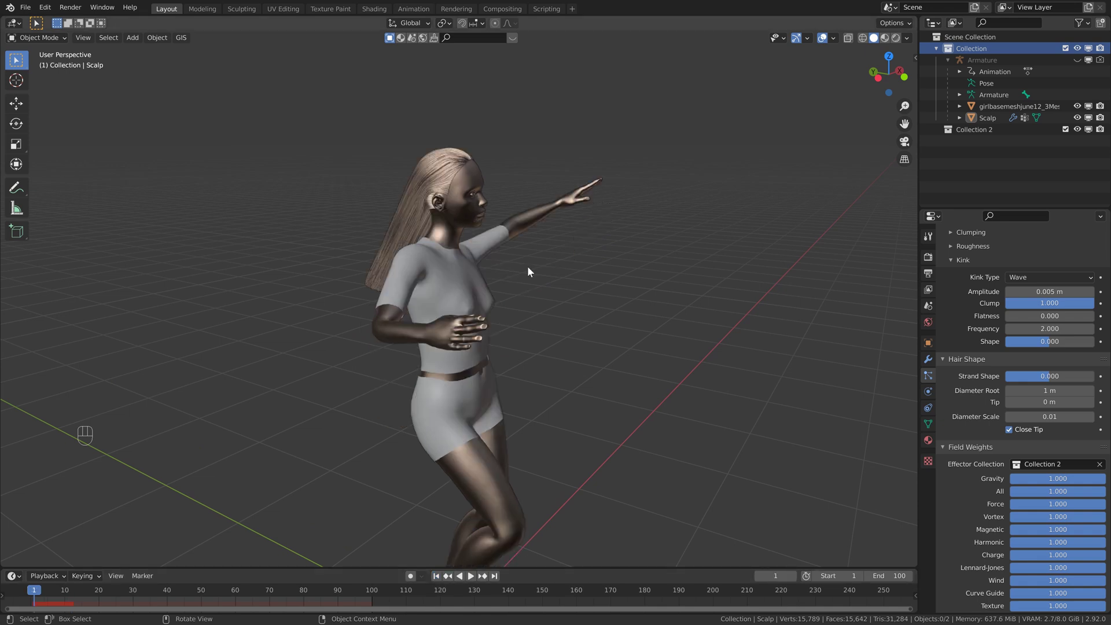
Enable Collision physics on the girlbasemeshjune12_3Mesh body mesh
click(474, 217)
middle_drag(555, 269, 584, 278)
click(929, 391)
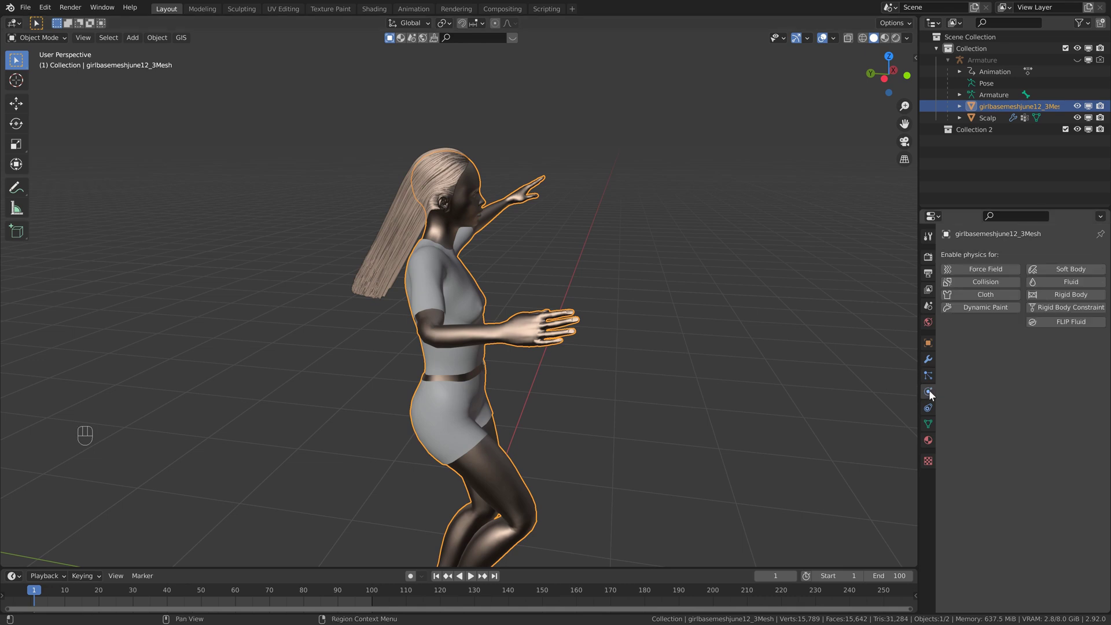
click(970, 281)
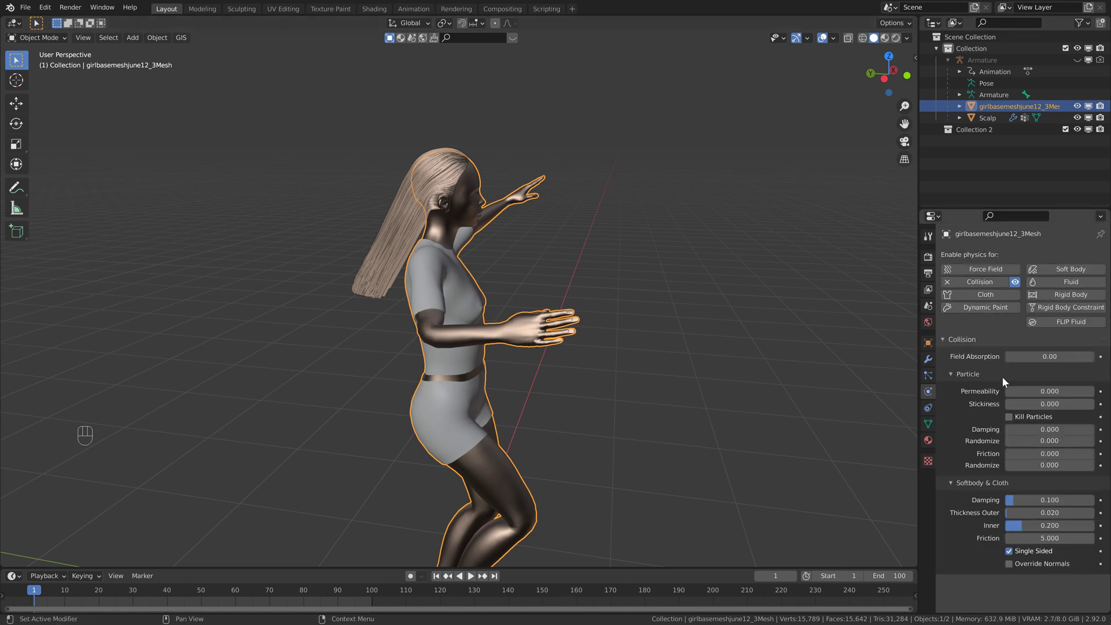
Play the animation and inspect the hair colliding with the body from behind
middle_drag(714, 371, 687, 369)
key(space)
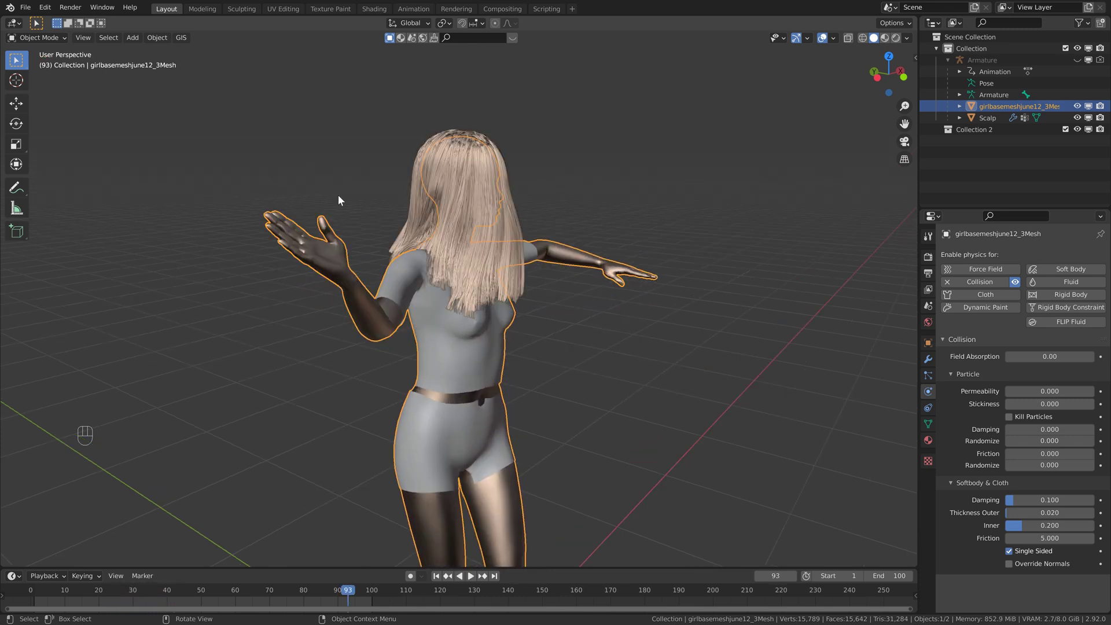
middle_drag(338, 195, 453, 227)
scroll(467, 280, up, 5)
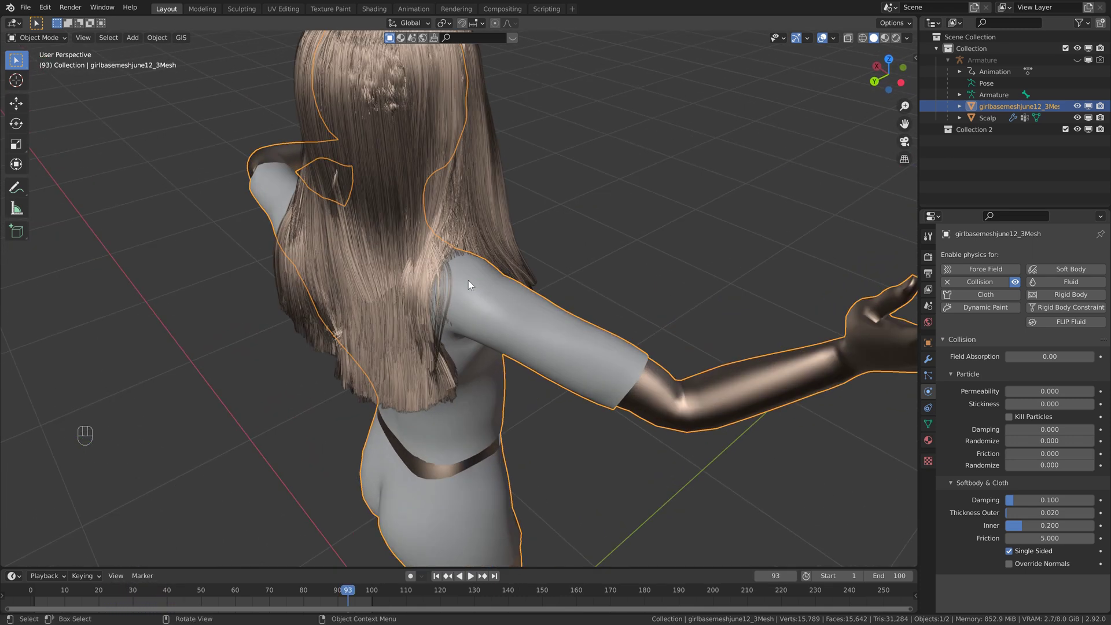
scroll(467, 280, up, 3)
scroll(460, 286, up, 3)
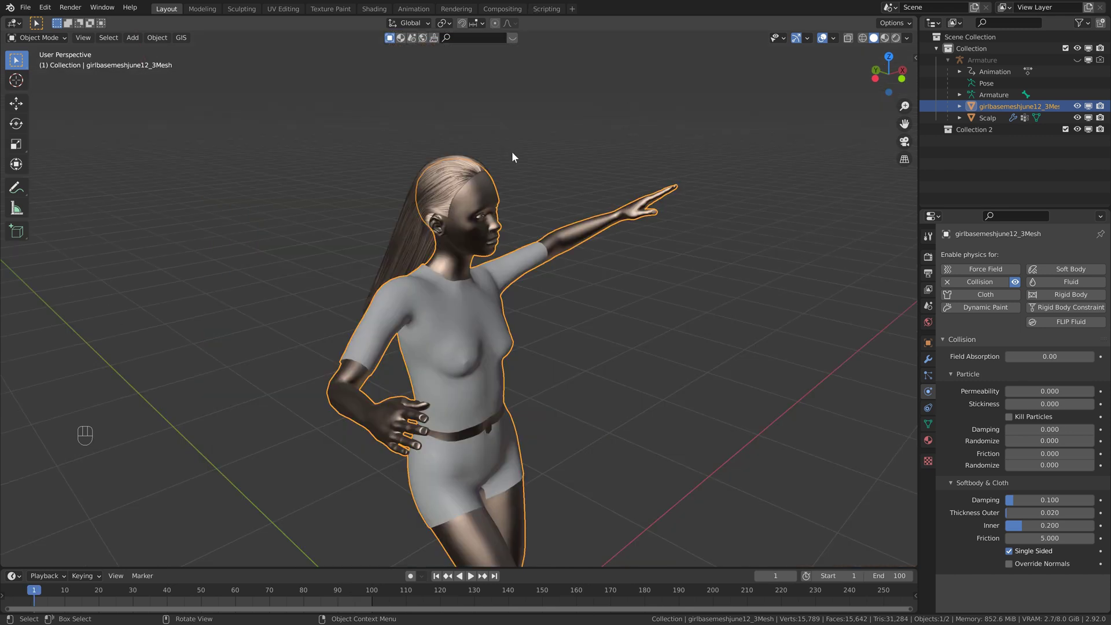
Briefly play the hair simulation, then return to frame 1
mouse_move(488, 158)
middle_down()
mouse_move(471, 157)
mouse_move(488, 158)
middle_up()
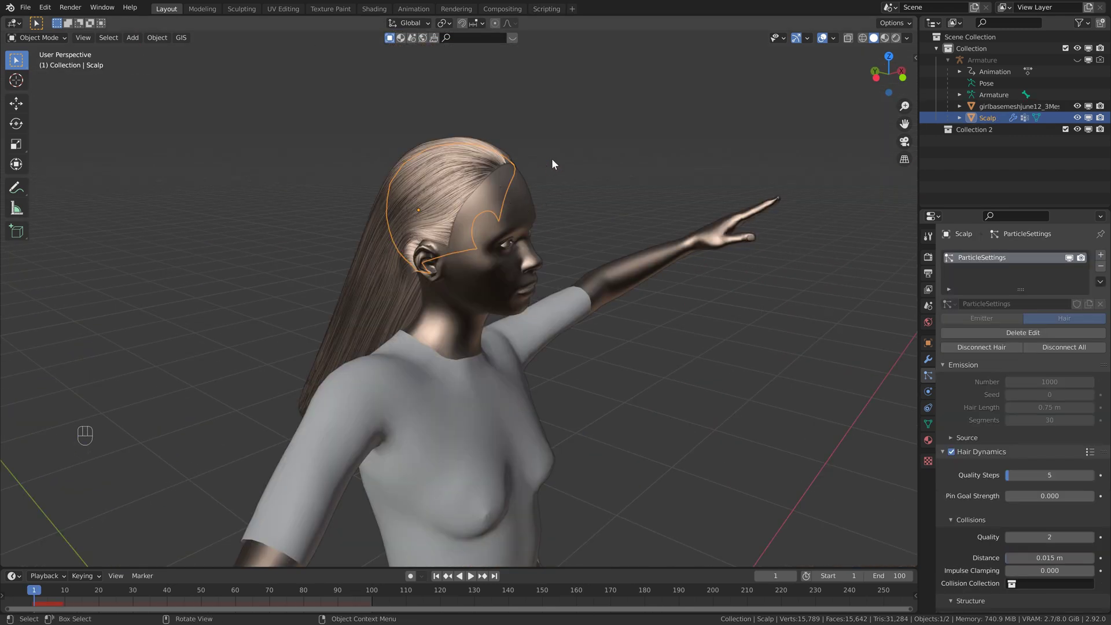
key(space)
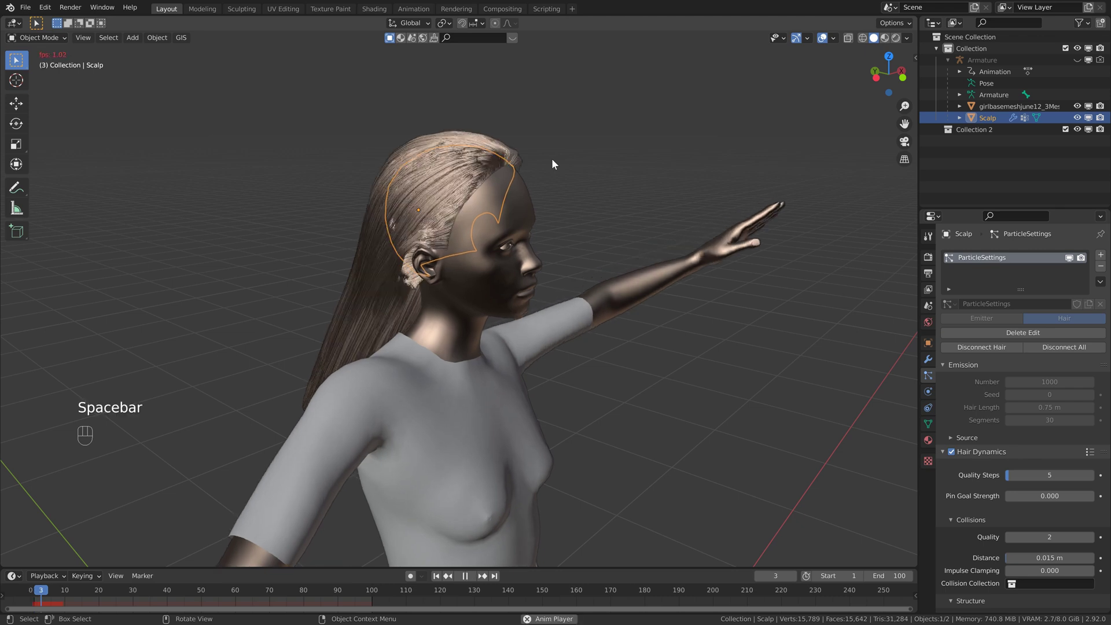
key(space)
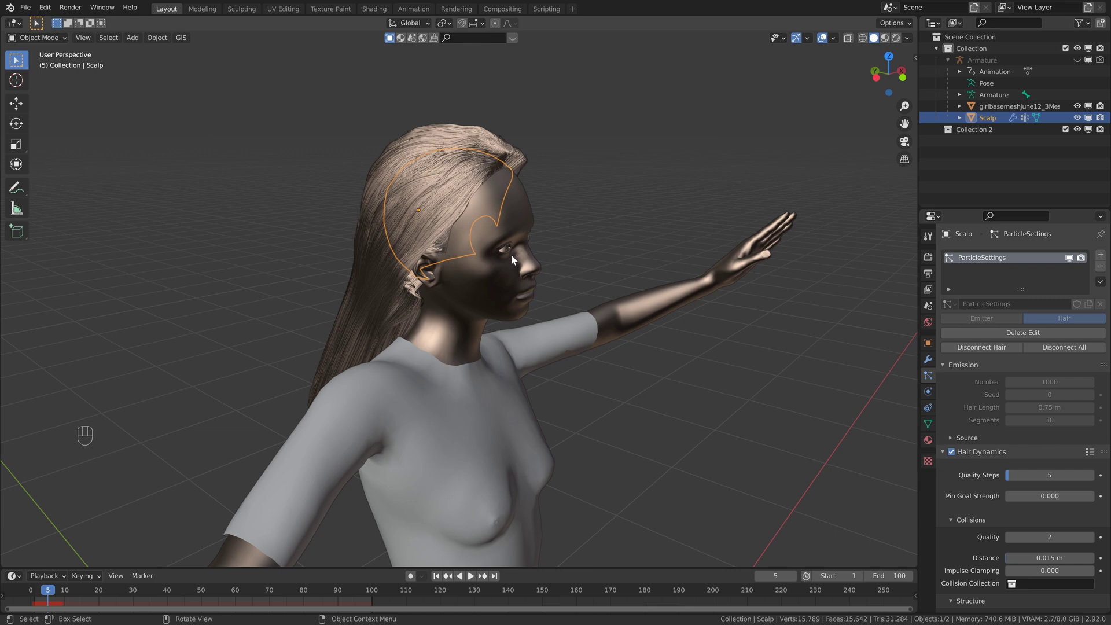
click(436, 577)
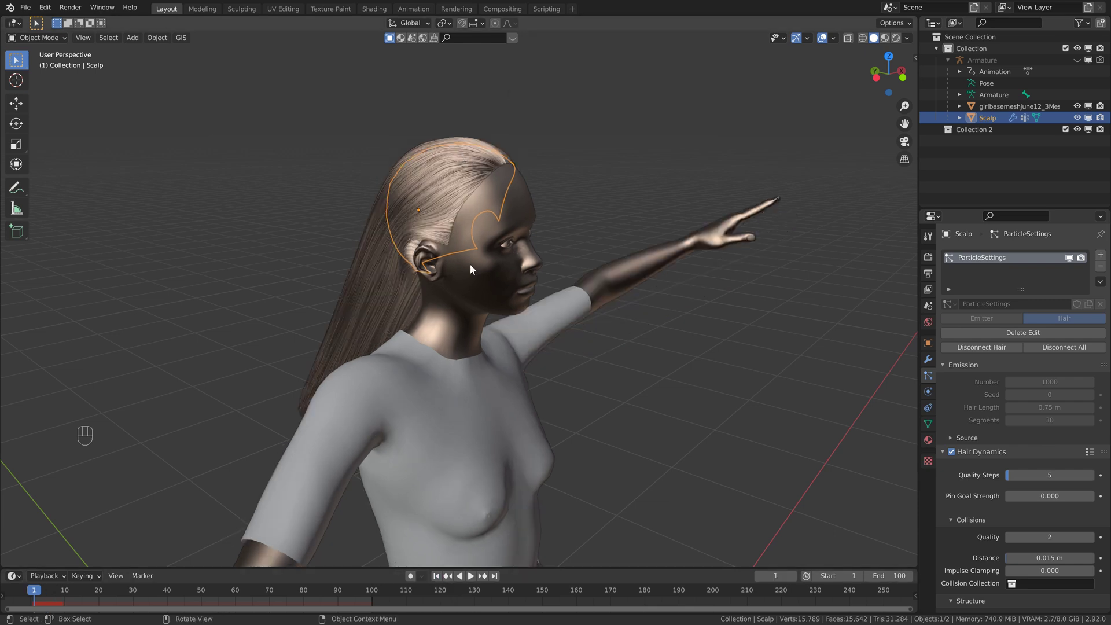
Set the Scalp's Hair Dynamics collision Distance to 0.001 m and preview the result
scroll(1001, 364, down, 6)
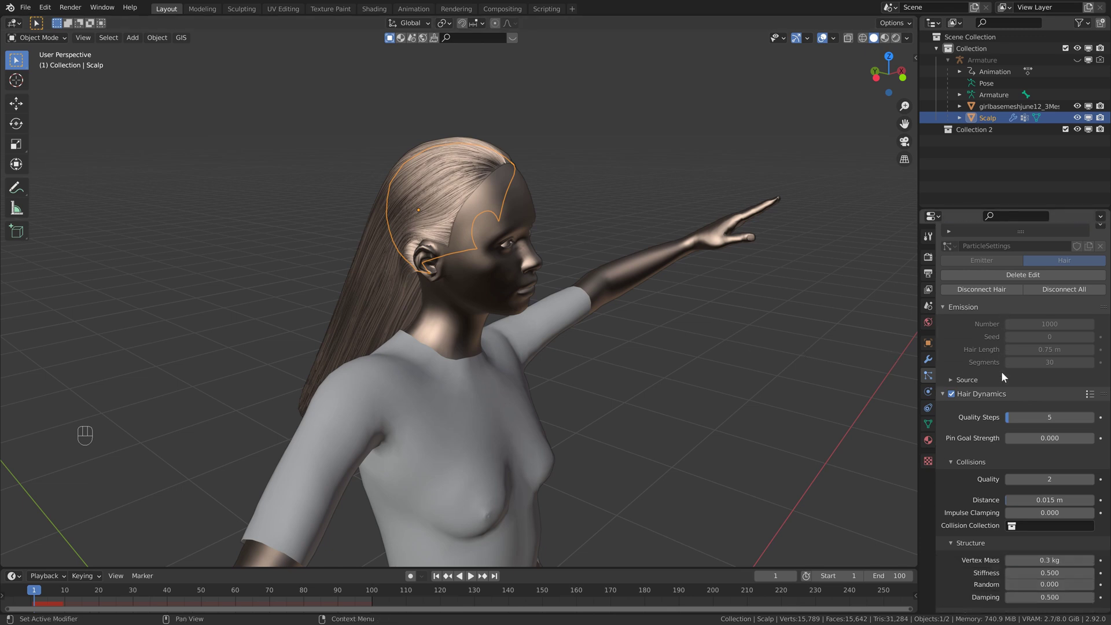
scroll(1001, 375, down, 1)
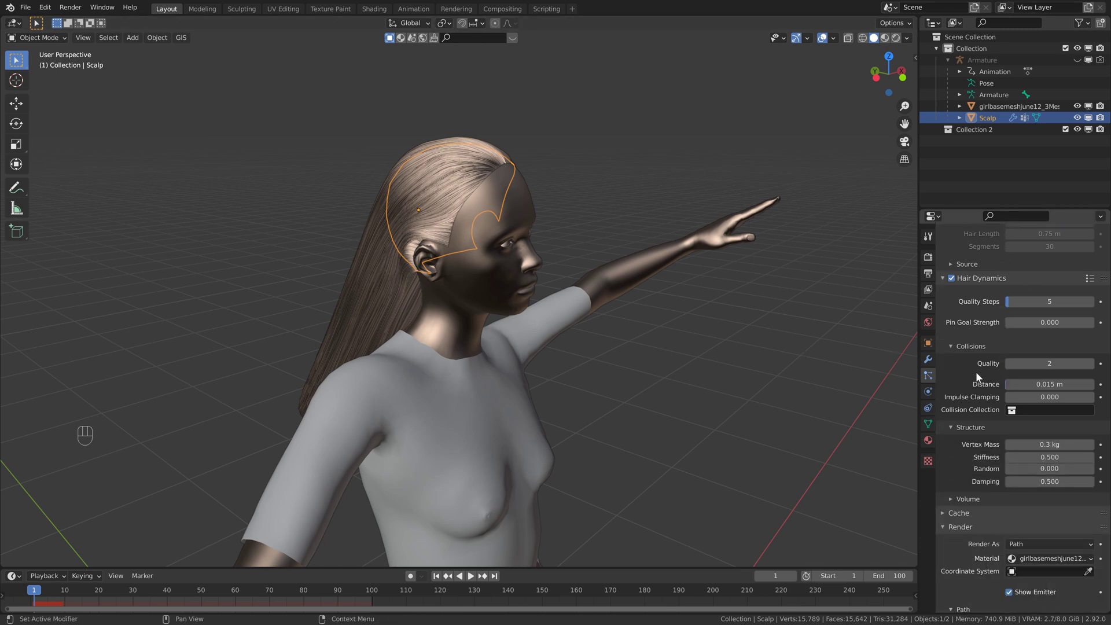
scroll(977, 377, down, 1)
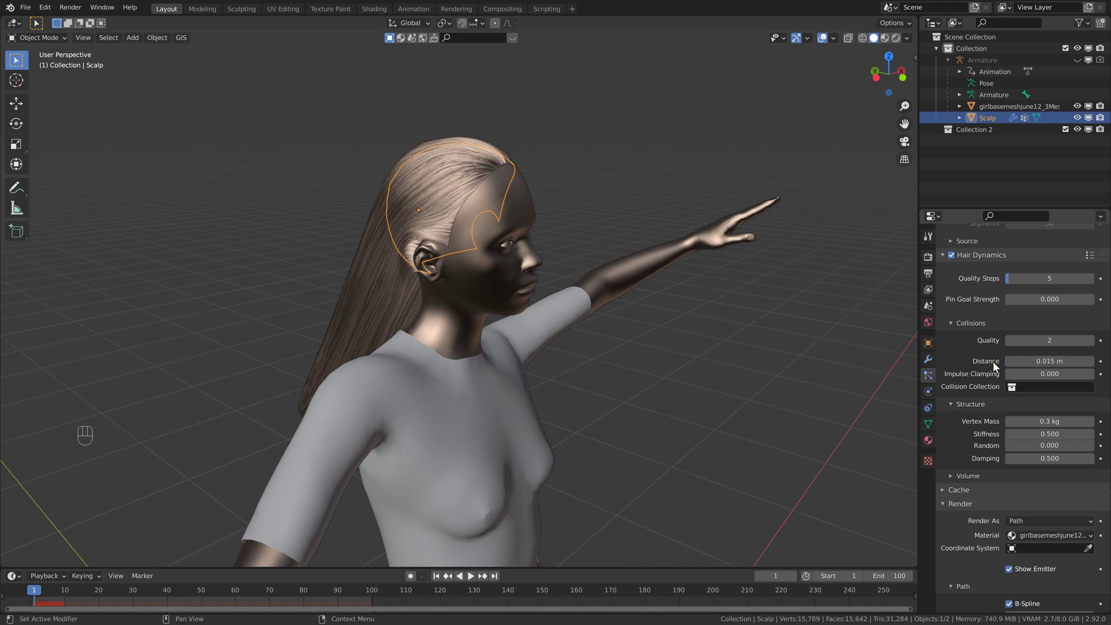
click(1061, 363)
text(0)
key(Return)
key(space)
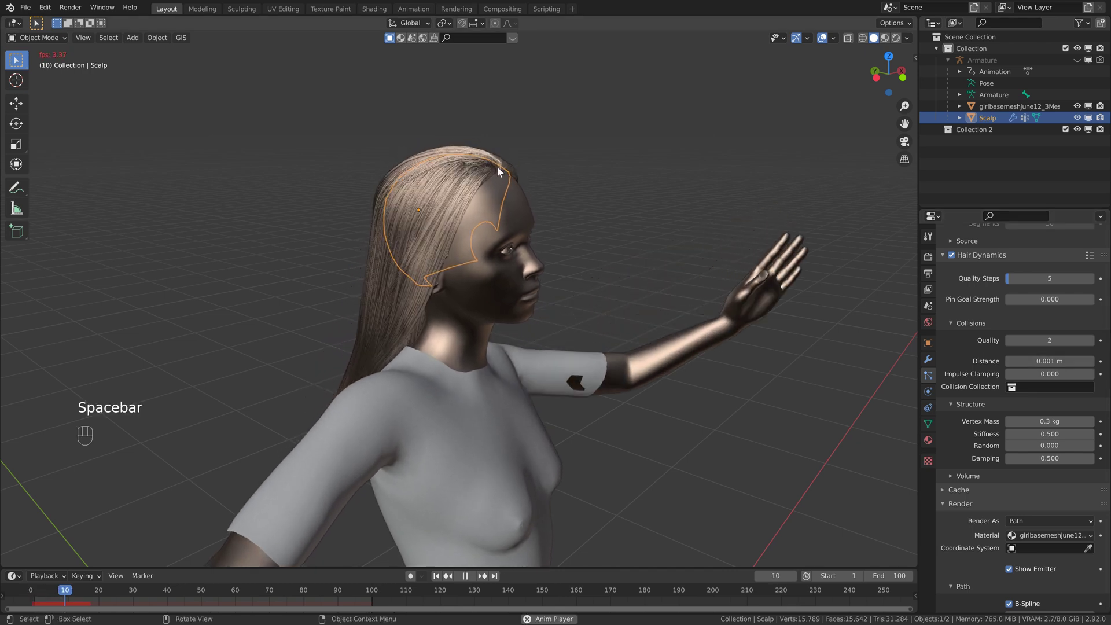
key(space)
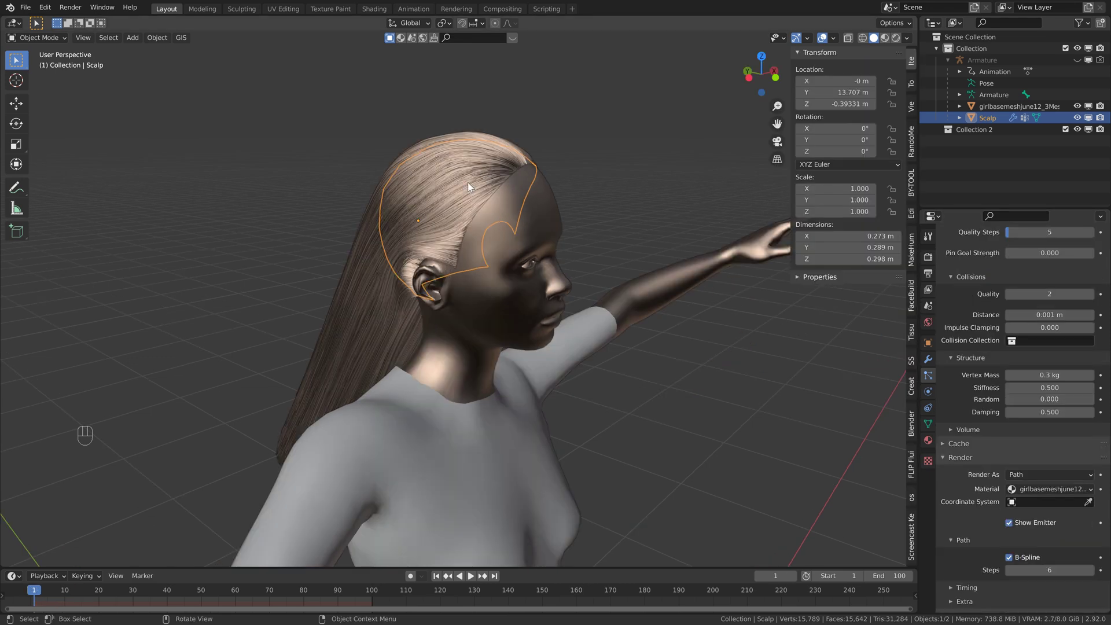
Set the Scalp's origin to its geometry and save better hair GEO.blend
middle_drag(477, 185, 520, 235)
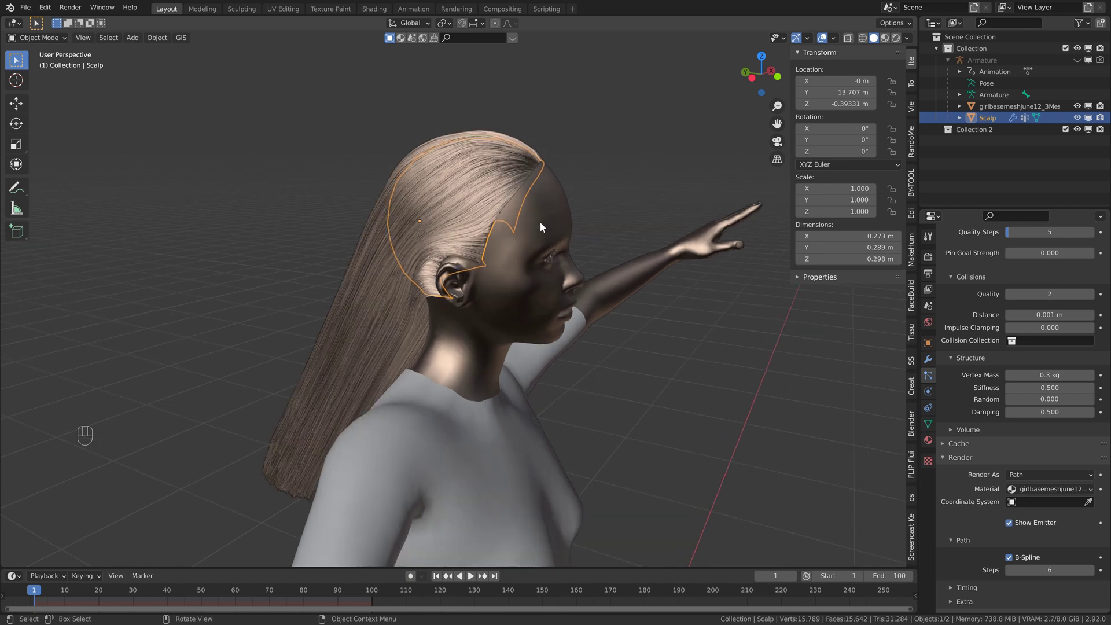
mouse_move(411, 158)
middle_down()
mouse_move(450, 183)
mouse_move(470, 179)
mouse_move(424, 173)
middle_up()
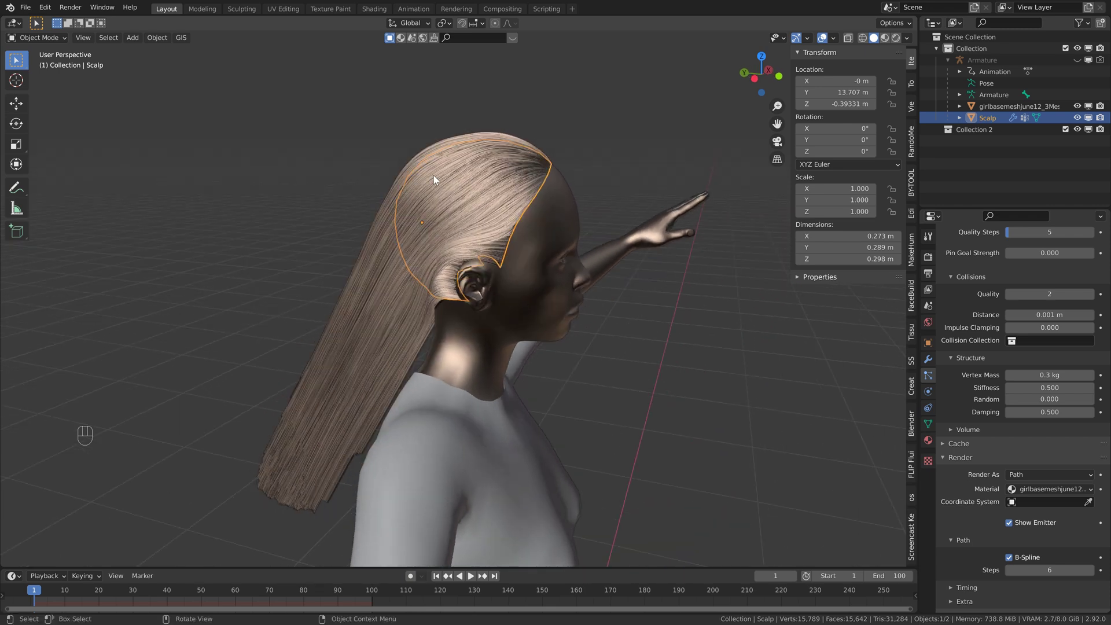
right_click(433, 175)
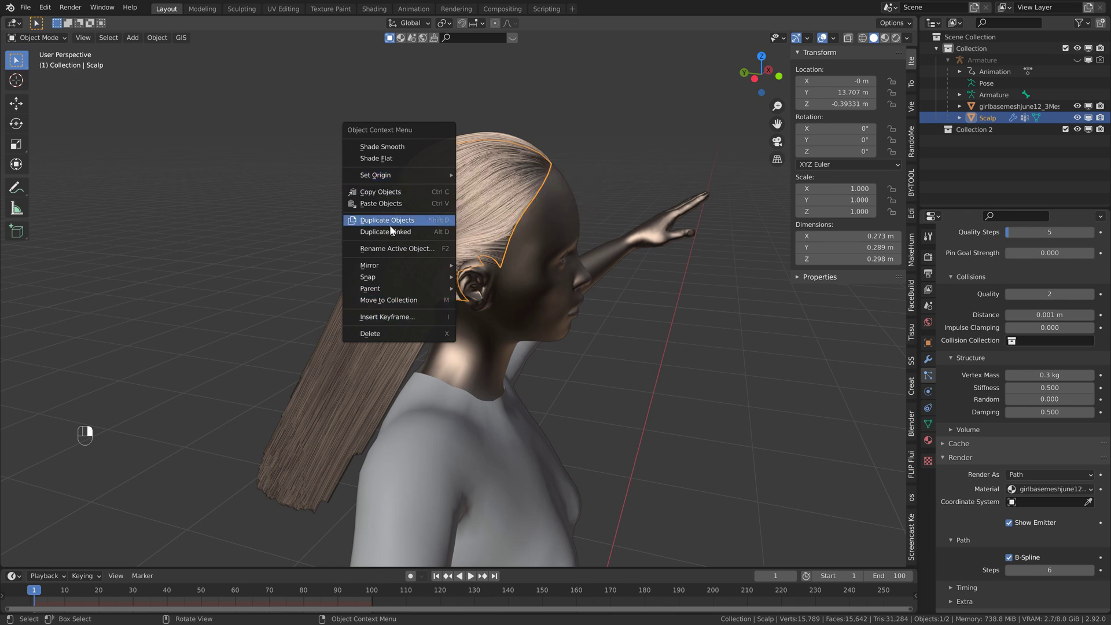
mouse_move(398, 176)
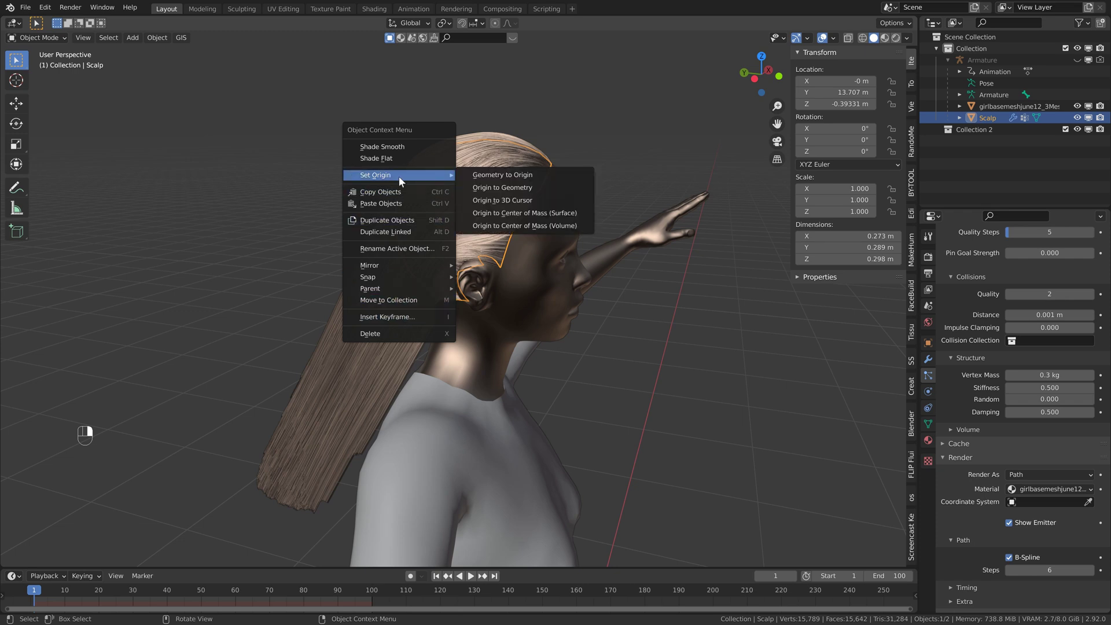
click(492, 190)
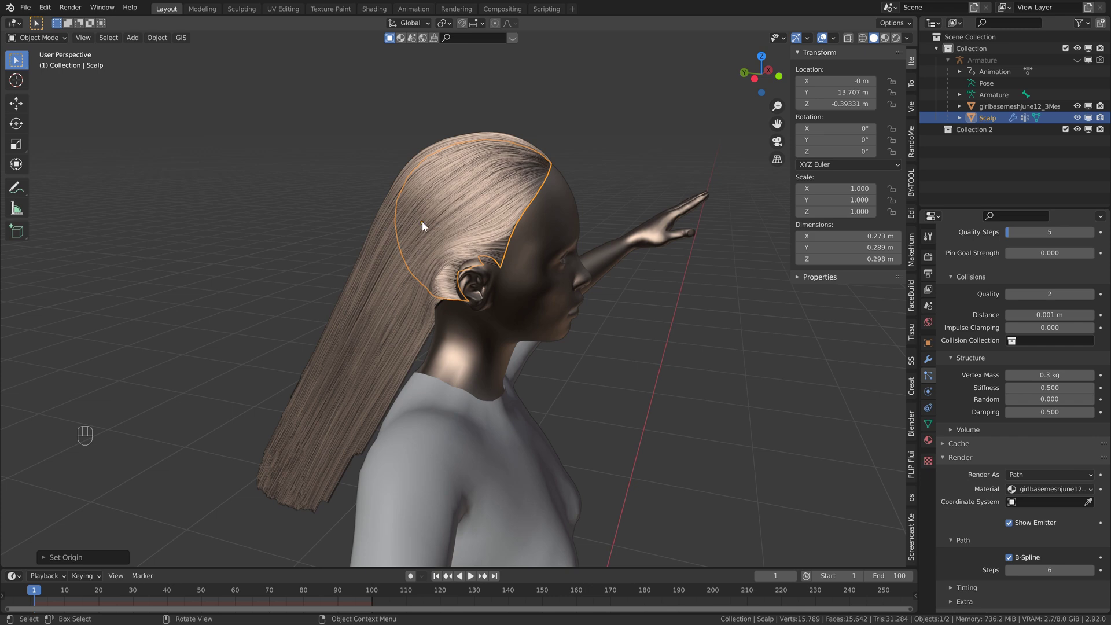
key(ctrl+s)
middle_drag(421, 221, 581, 176)
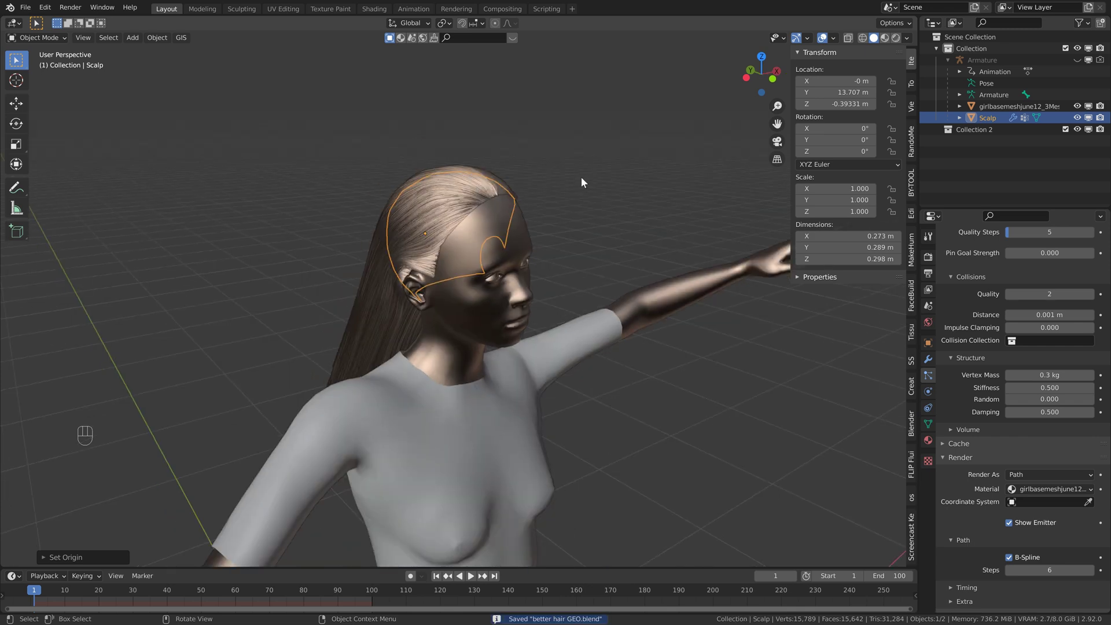
Scale the Scalp uniformly to 1.019 using fine Shift-controlled scaling
key(s)
key(shift)
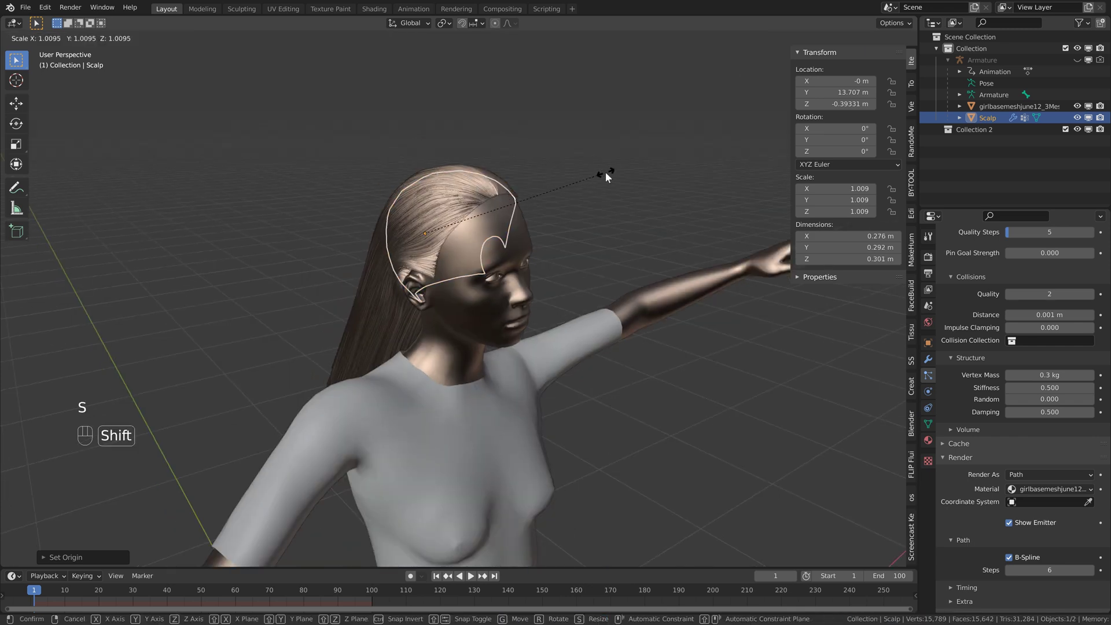
click(606, 172)
scroll(562, 176, up, 5)
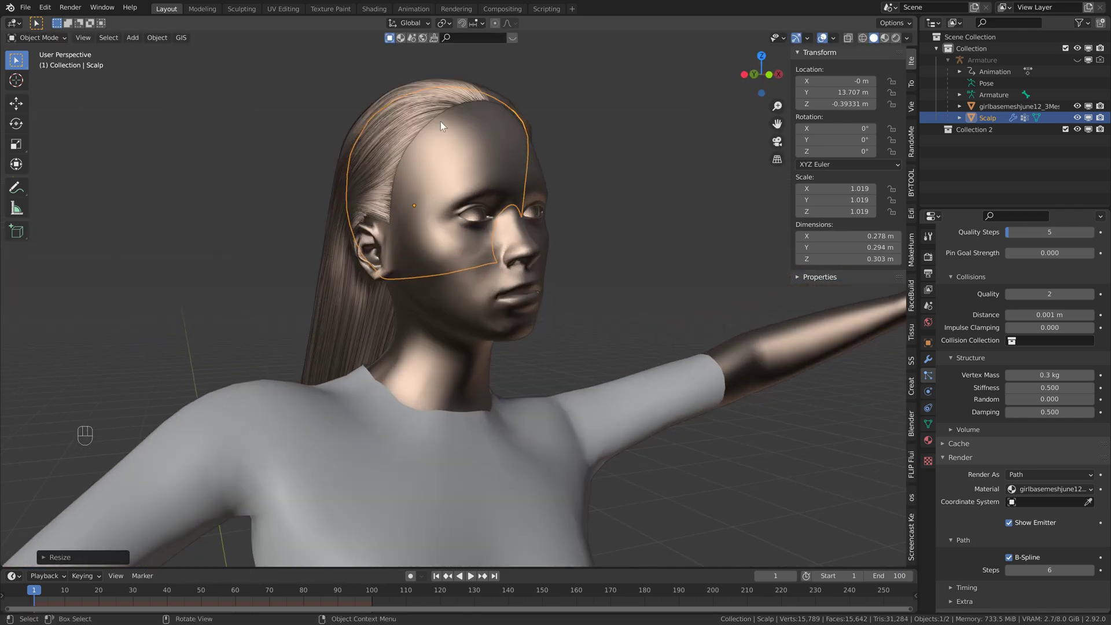
middle_drag(419, 124, 466, 150)
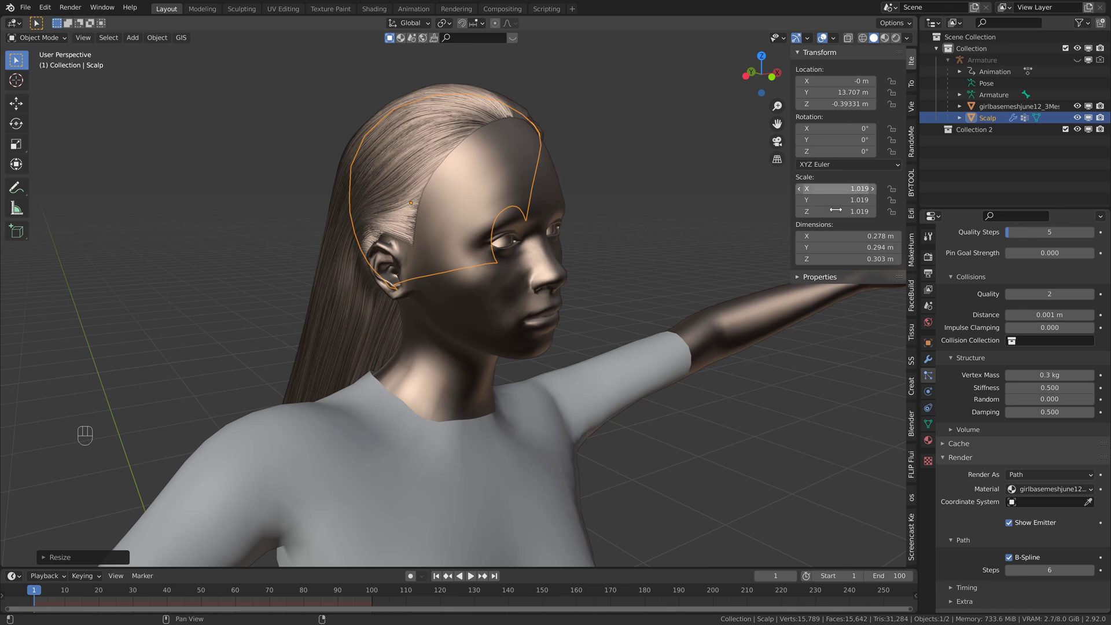
middle_drag(437, 140, 557, 121)
Save better hair GEO.blend, then play and pause the dance to inspect the hair
key(ctrl+s)
scroll(565, 163, down, 2)
key(space)
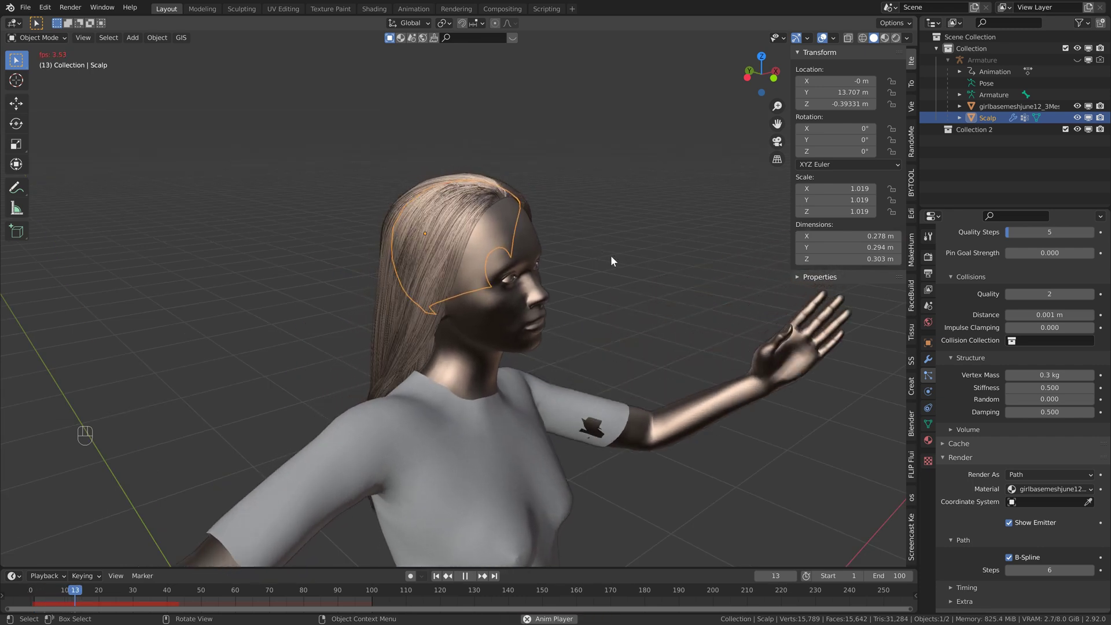
middle_drag(611, 255, 548, 248)
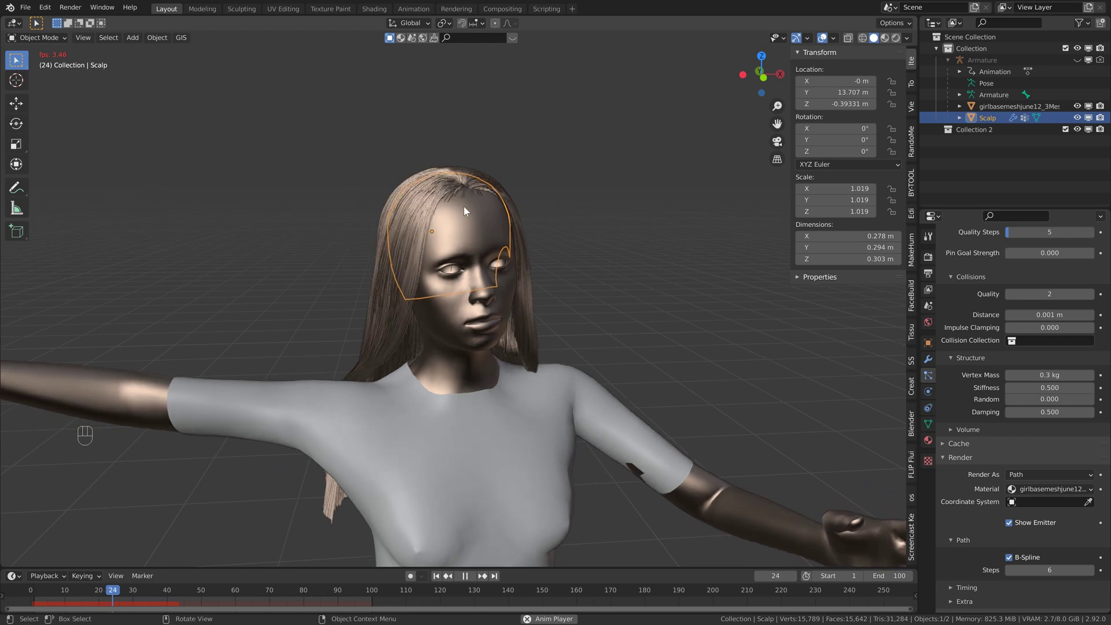
key(space)
mouse_move(487, 207)
middle_down()
mouse_move(459, 204)
mouse_move(450, 218)
mouse_move(477, 204)
middle_up()
scroll(450, 218, up, 5)
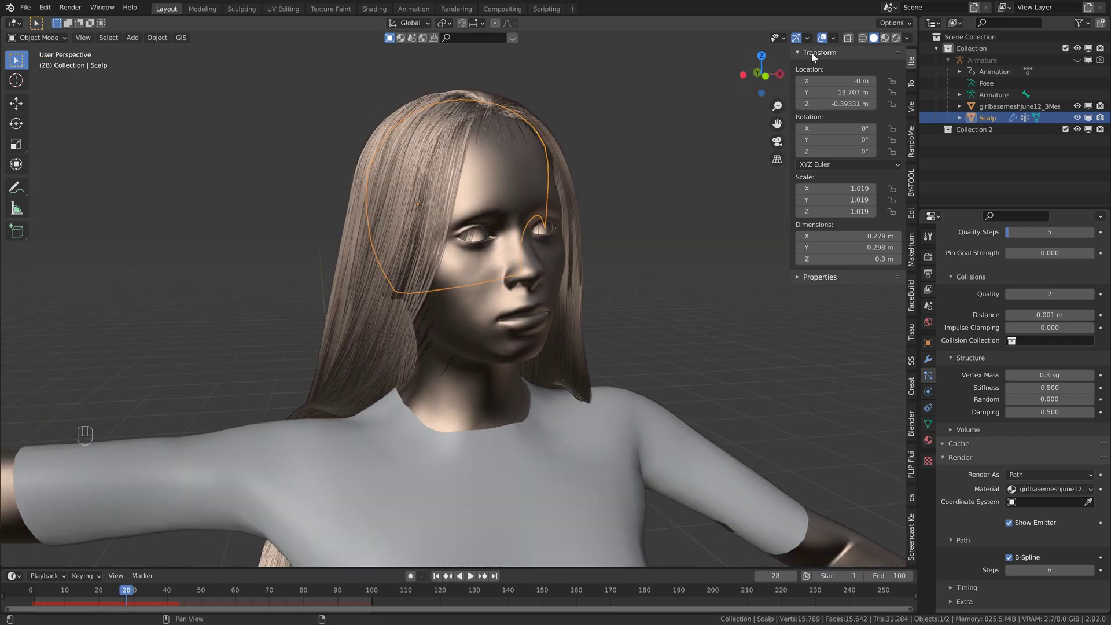
middle_drag(515, 115, 492, 171)
scroll(407, 367, down, 3)
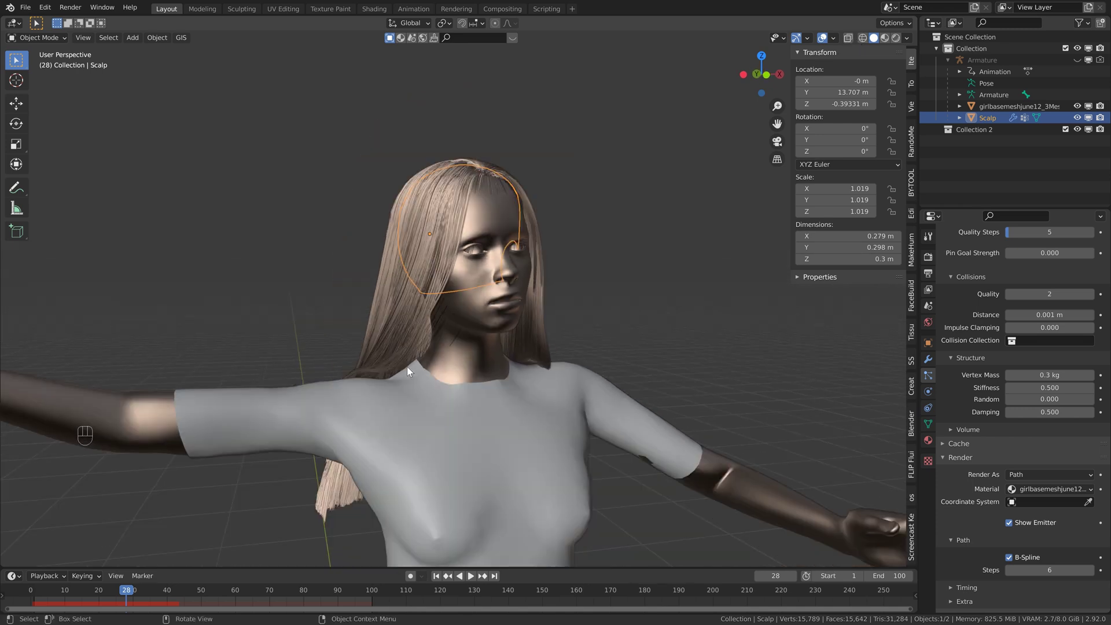
Rewind the animation to frame 1 and save better hair GEO.blend again
key(shift+Left)
key(ctrl+s)
scroll(467, 122, up, 3)
middle_drag(467, 123, 472, 134)
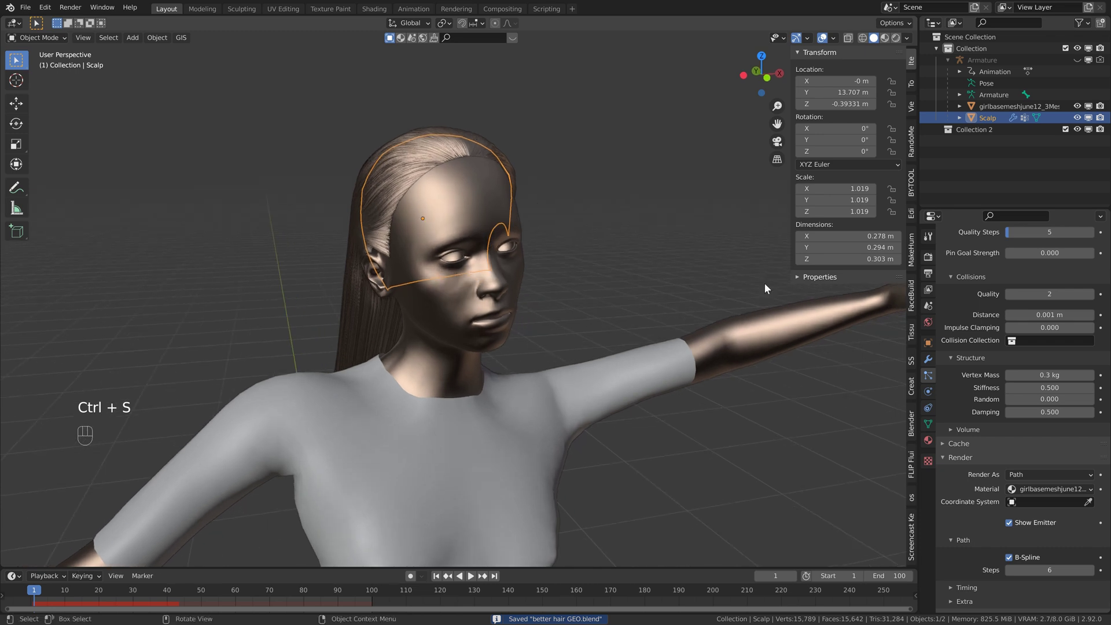
scroll(1018, 287, up, 2)
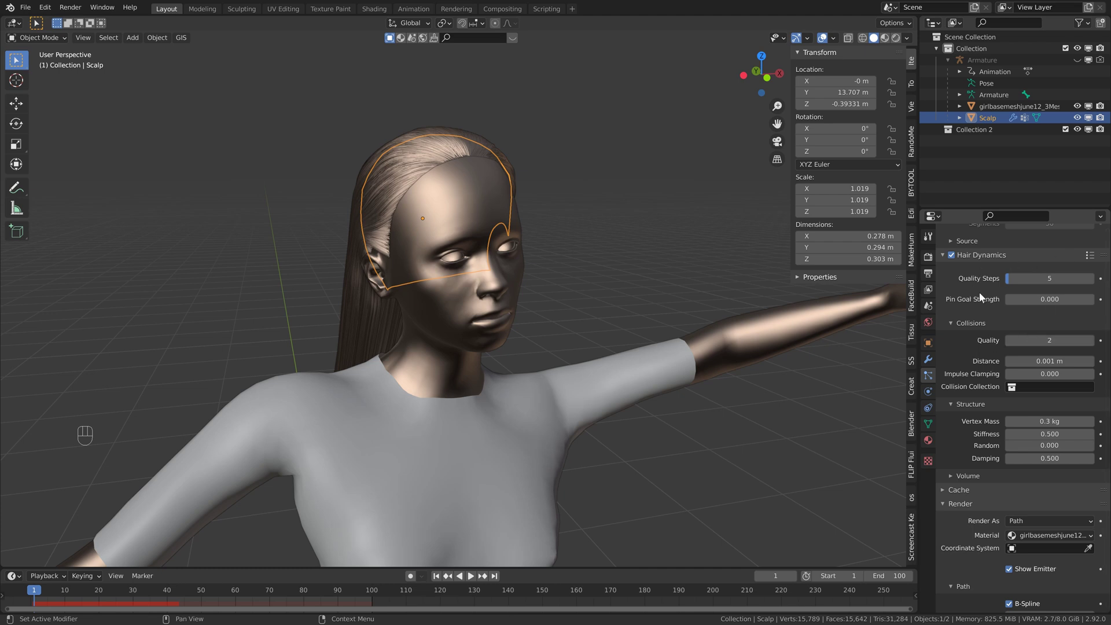
scroll(627, 275, down, 4)
middle_drag(596, 267, 562, 286)
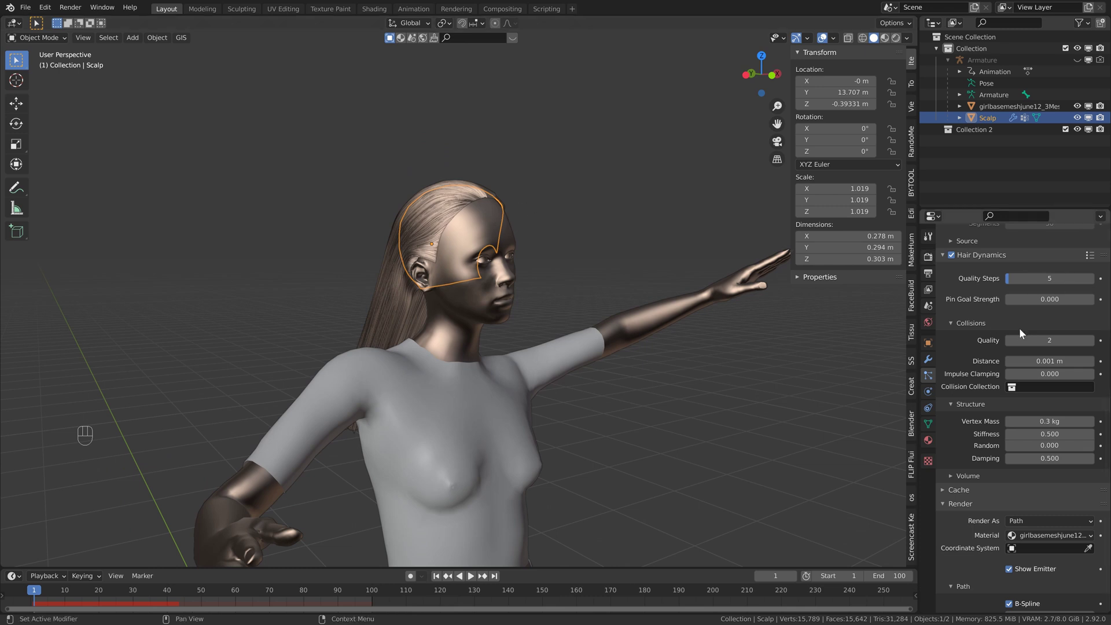
key(ctrl+s)
middle_drag(531, 248, 564, 286)
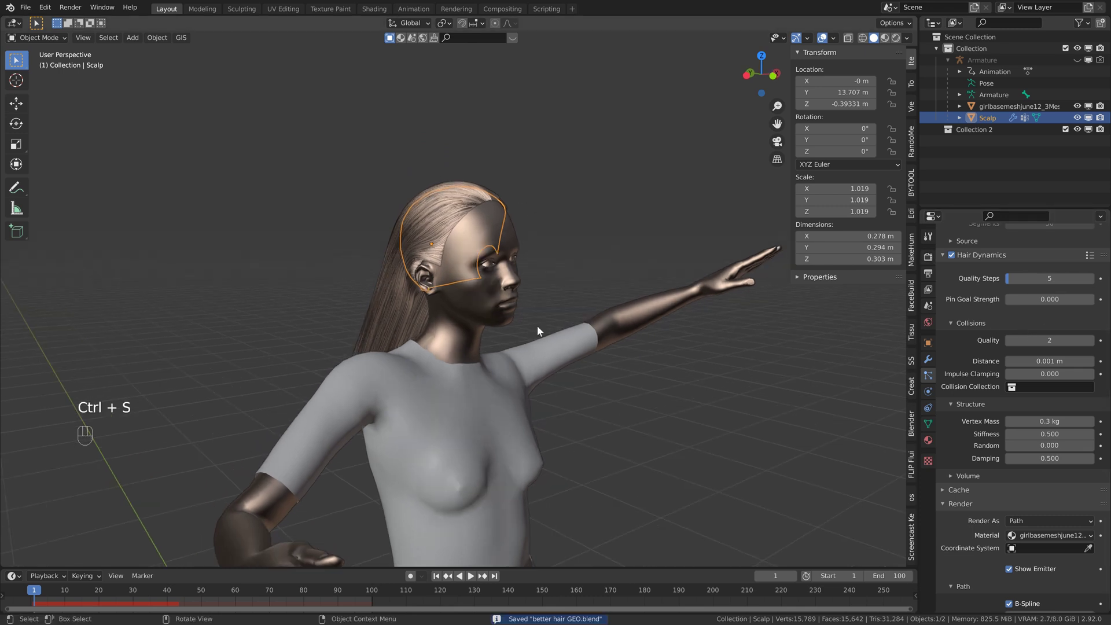
Give the body mesh collision Damping 1, Friction 80 and Inner thickness 0.25
click(496, 382)
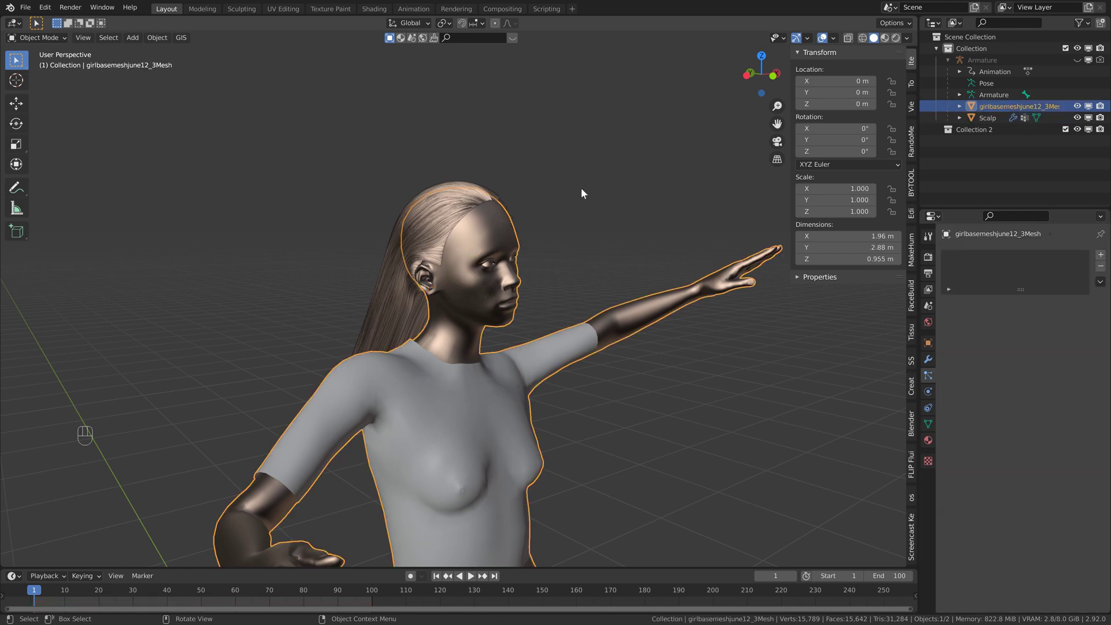
click(928, 392)
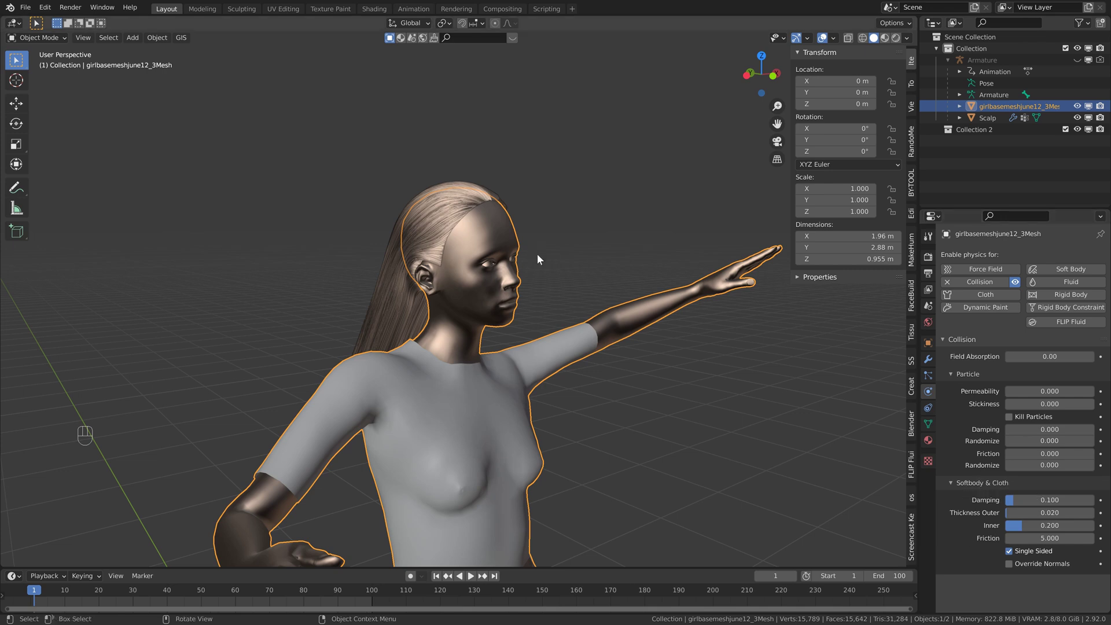
click(1047, 496)
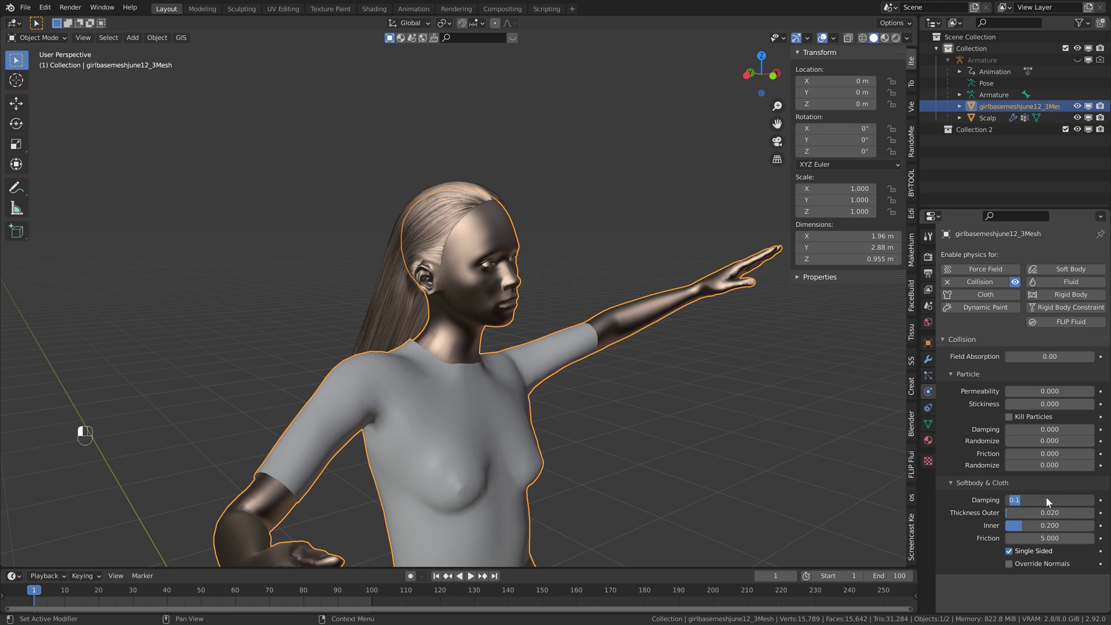
text(1)
key(Return)
click(1057, 537)
text(80)
key(Return)
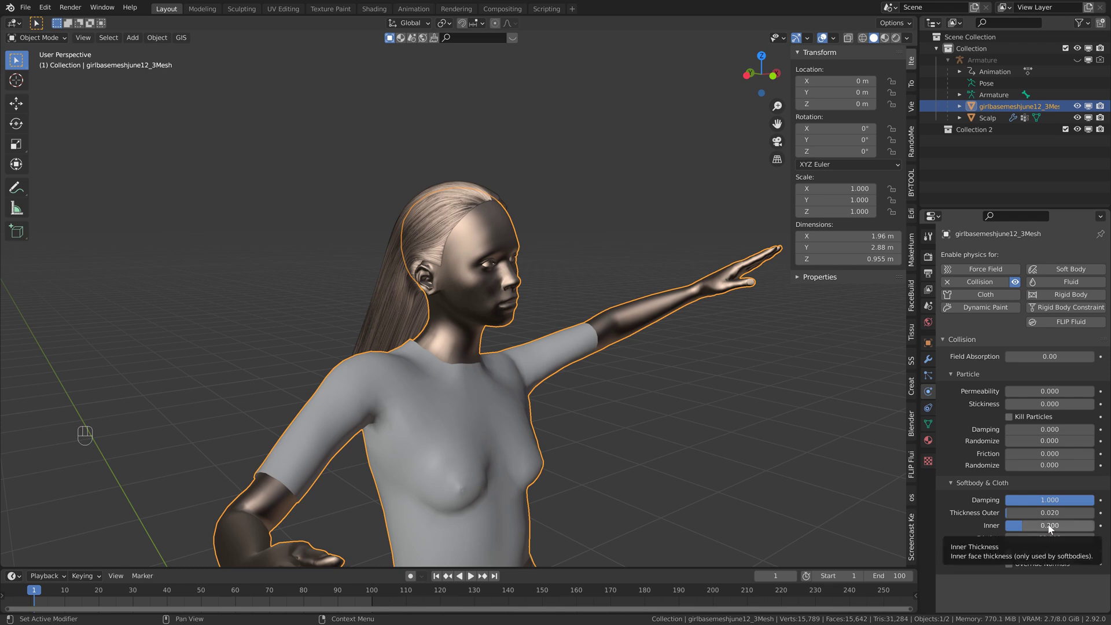
drag(1050, 528, 1049, 525)
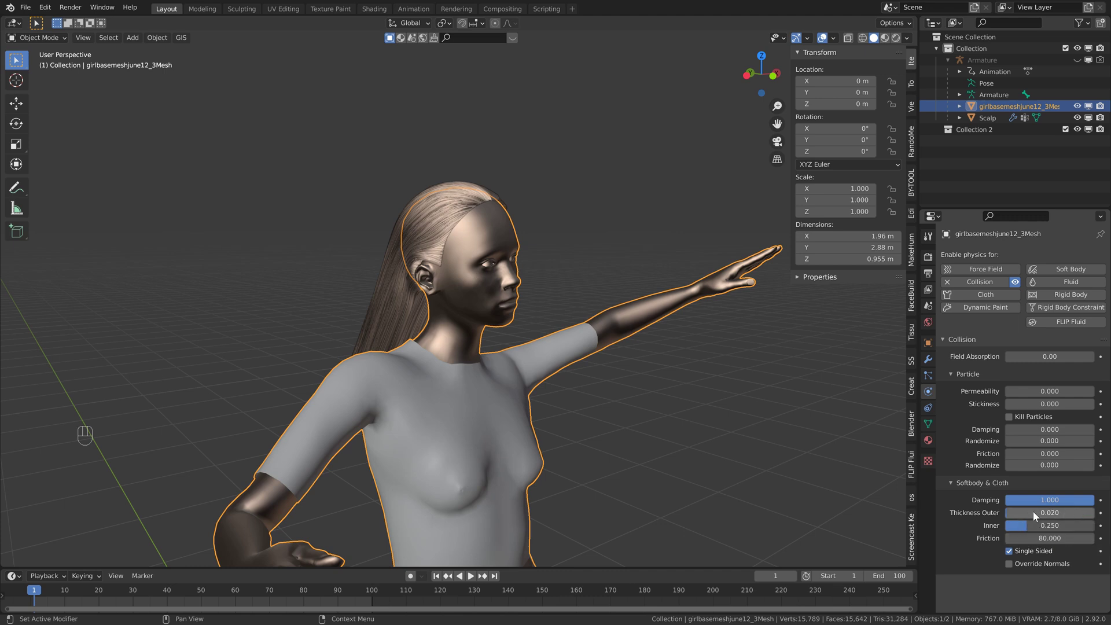
Select the Scalp and play the dance, pausing at frame 60 with the body selected
click(562, 447)
key(space)
middle_drag(588, 218, 371, 260)
key(space)
key(space)
middle_drag(278, 261, 501, 232)
key(space)
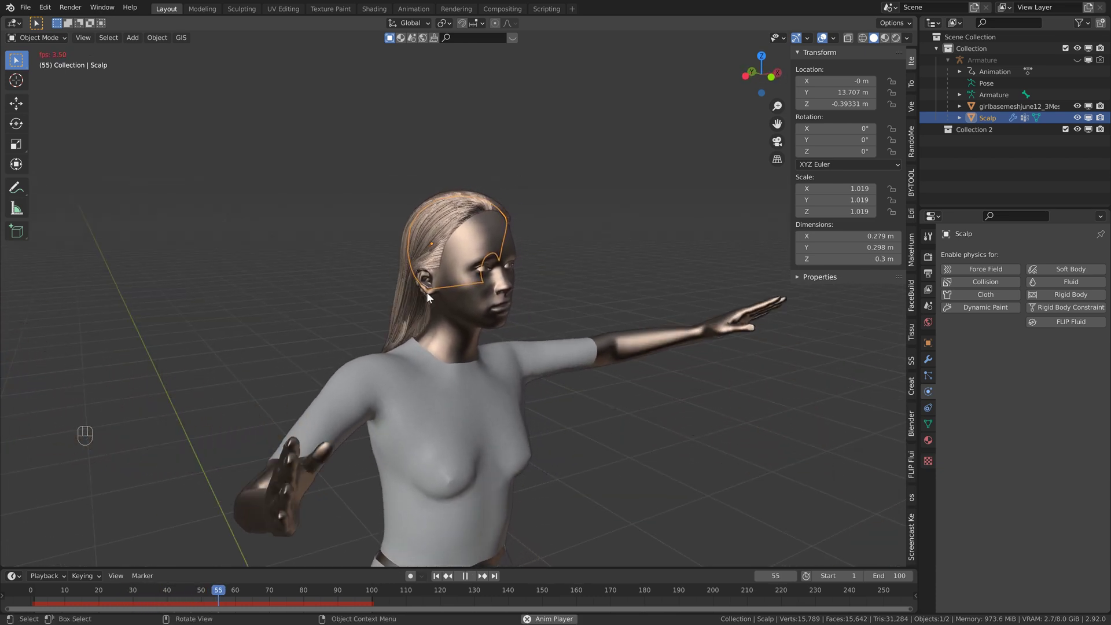
click(399, 249)
key(space)
middle_drag(338, 113, 365, 232)
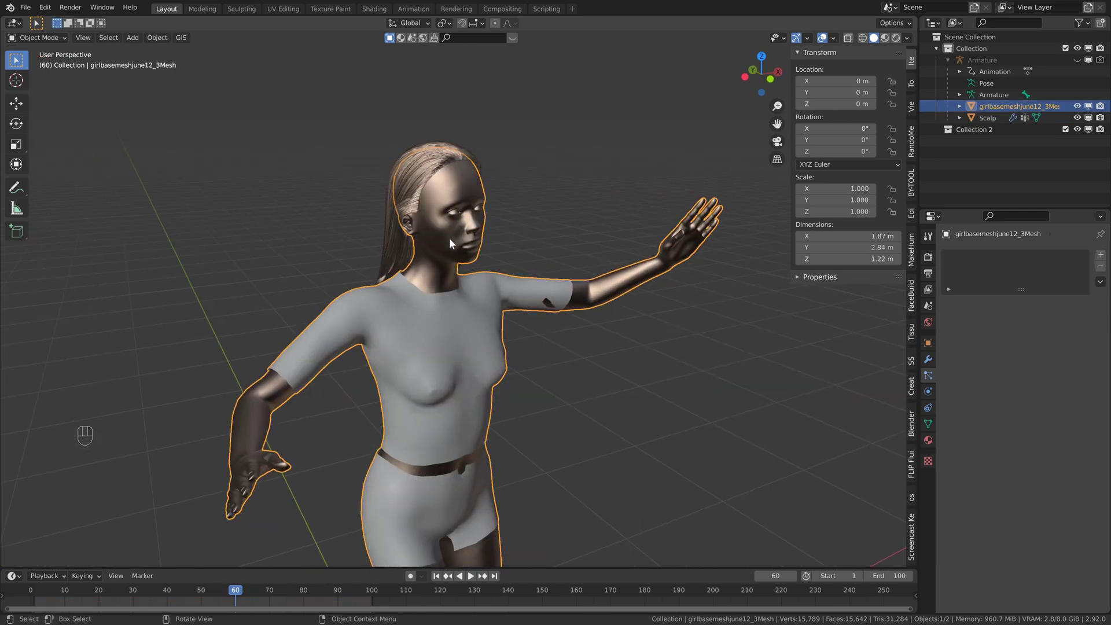
Select the Scalp and review its Hair Dynamics, Render, Children and Kink panels
click(426, 162)
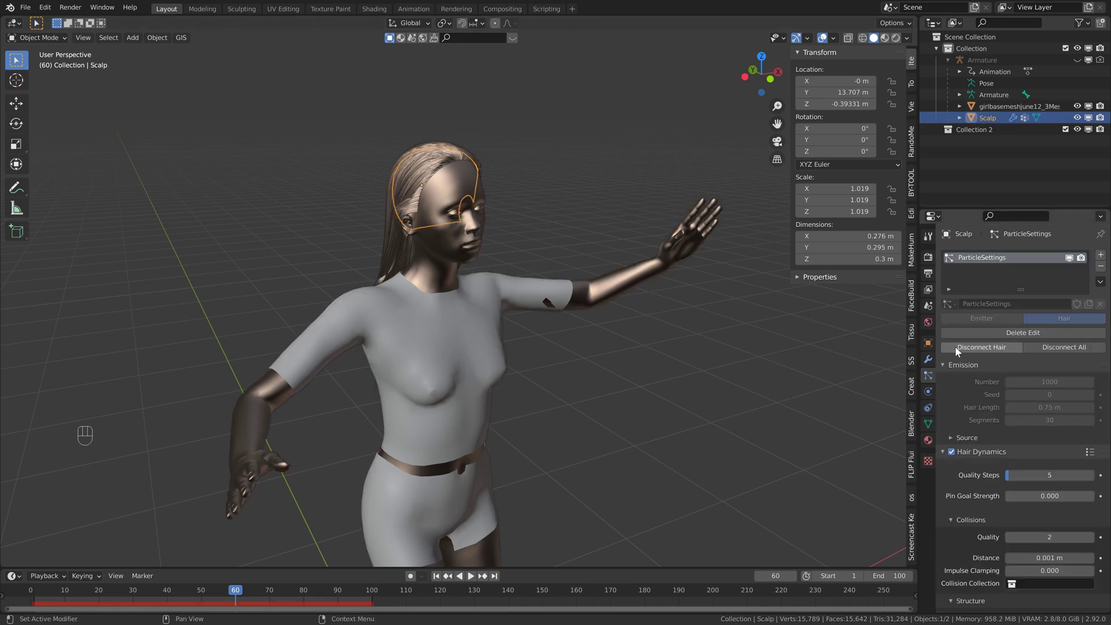
scroll(1013, 398, down, 7)
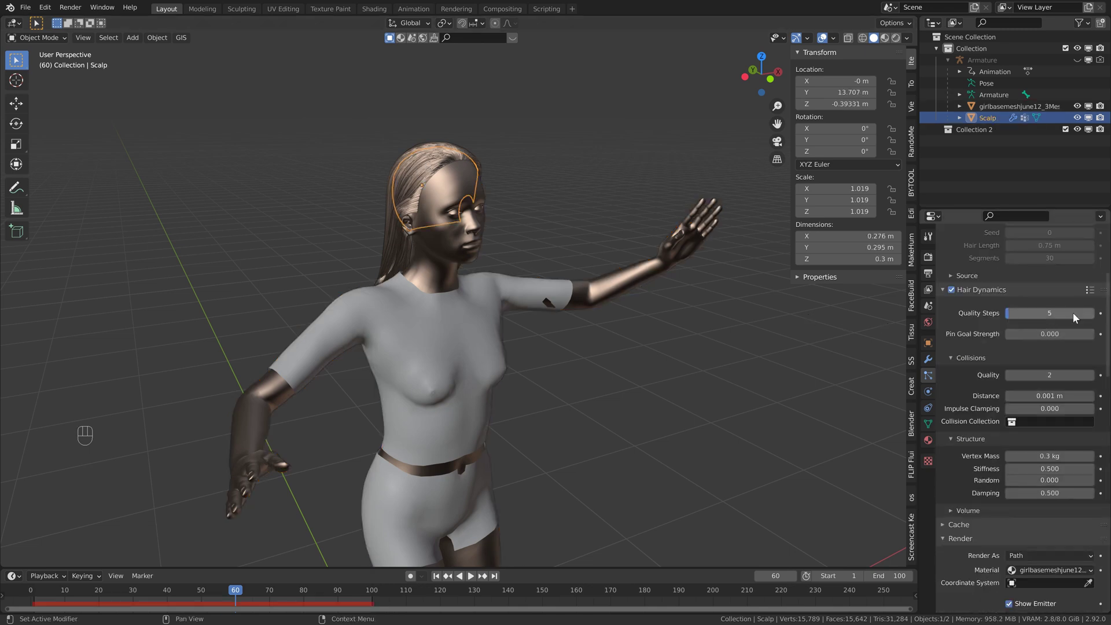
scroll(987, 371, down, 10)
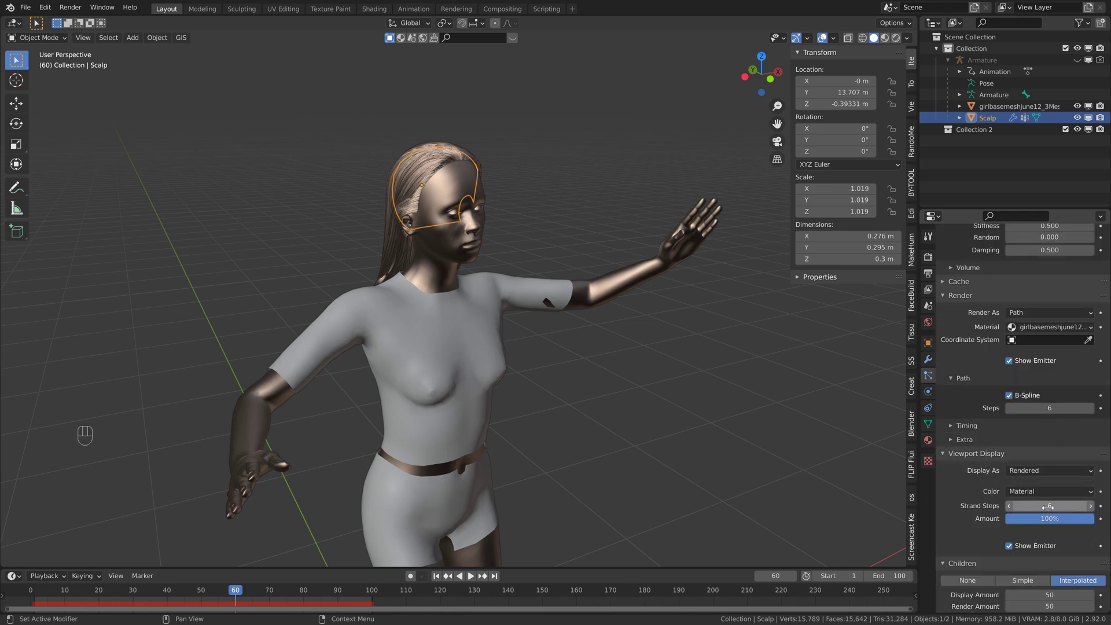
scroll(1051, 509, down, 4)
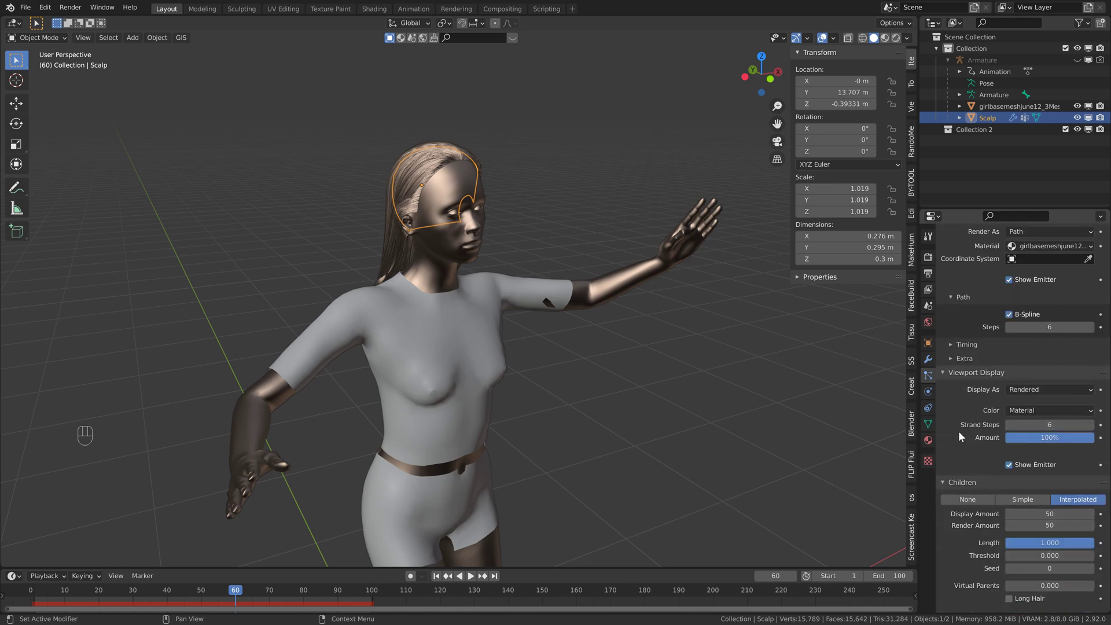
scroll(959, 431, down, 13)
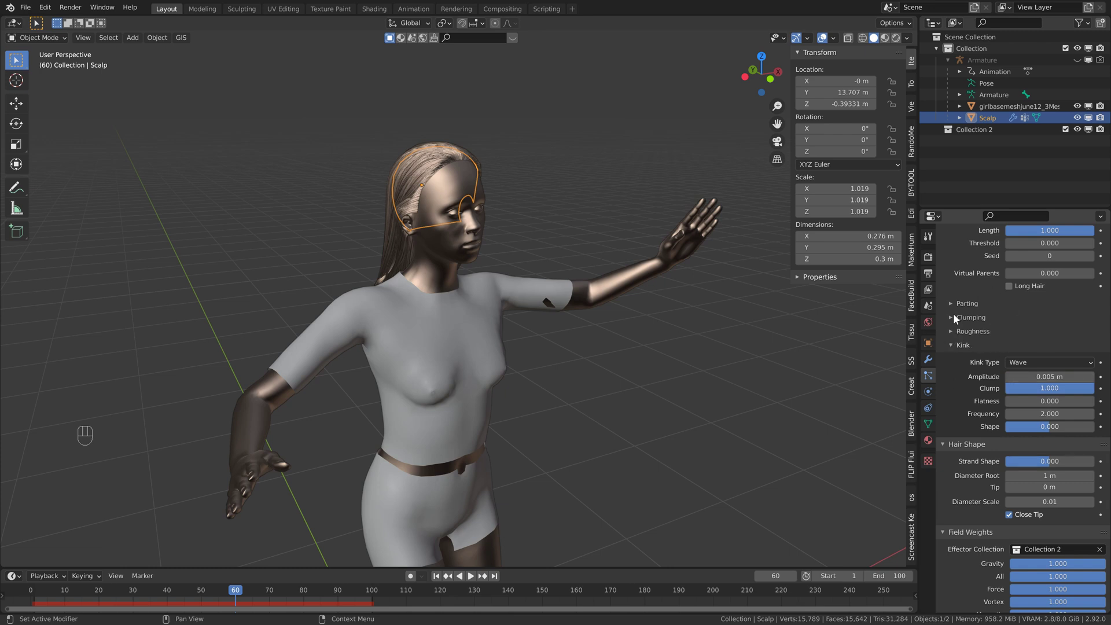
scroll(968, 331, up, 20)
shift+middle_drag(463, 255, 492, 300)
Select the body mesh, review its Physics settings, then deselect everything
click(492, 299)
middle_drag(599, 297, 333, 247)
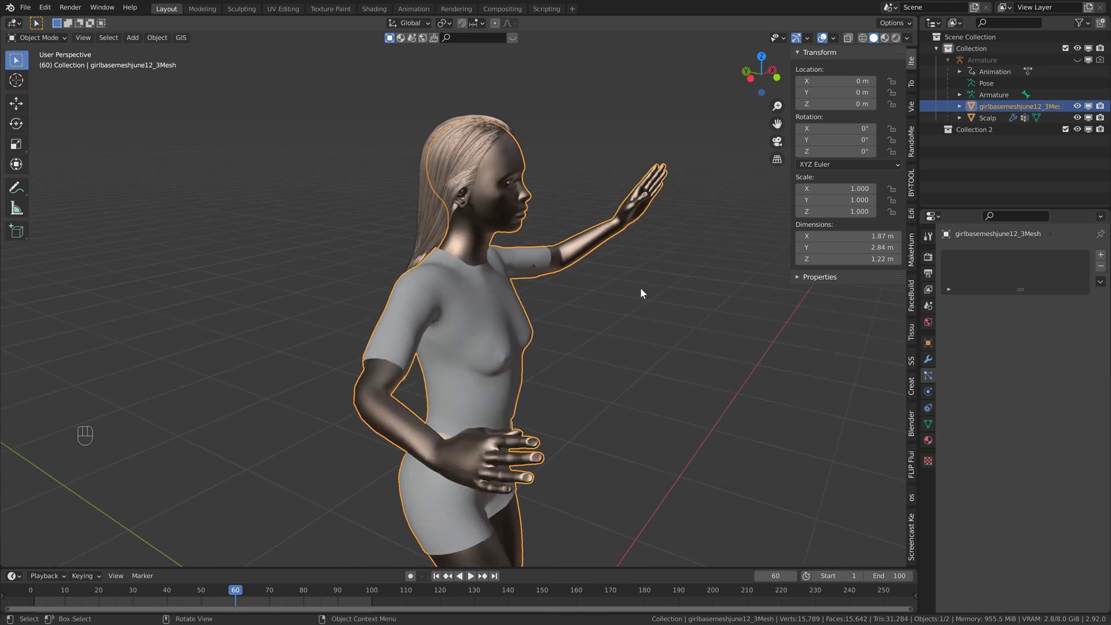
click(929, 392)
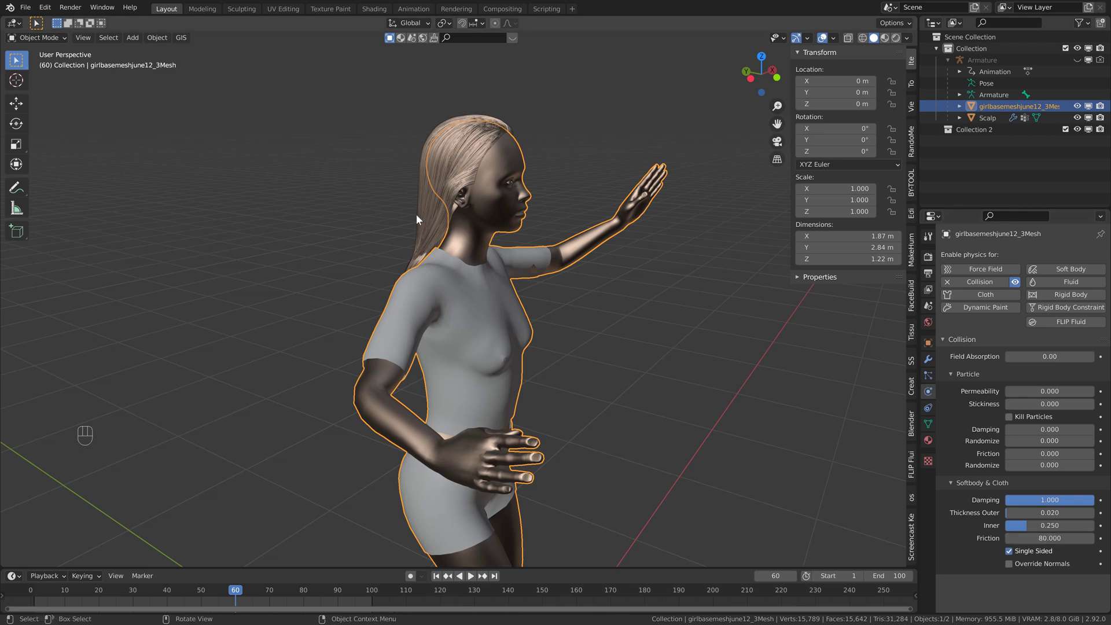
scroll(429, 165, up, 2)
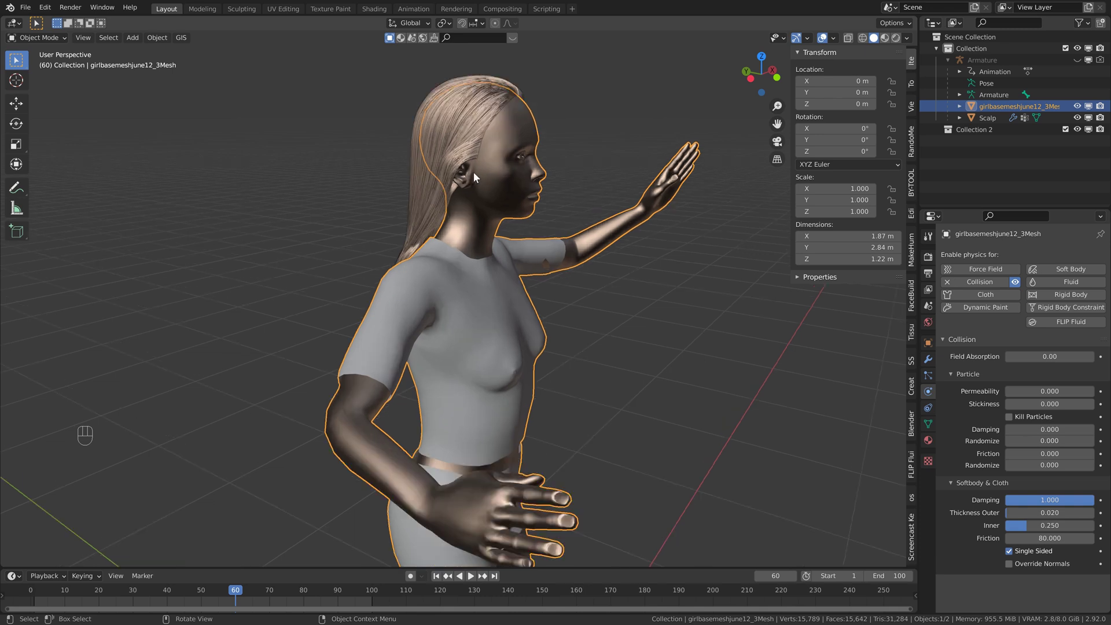
scroll(557, 146, down, 3)
click(557, 146)
Play the animation and orbit in close on the head's hair around frame 28
key(space)
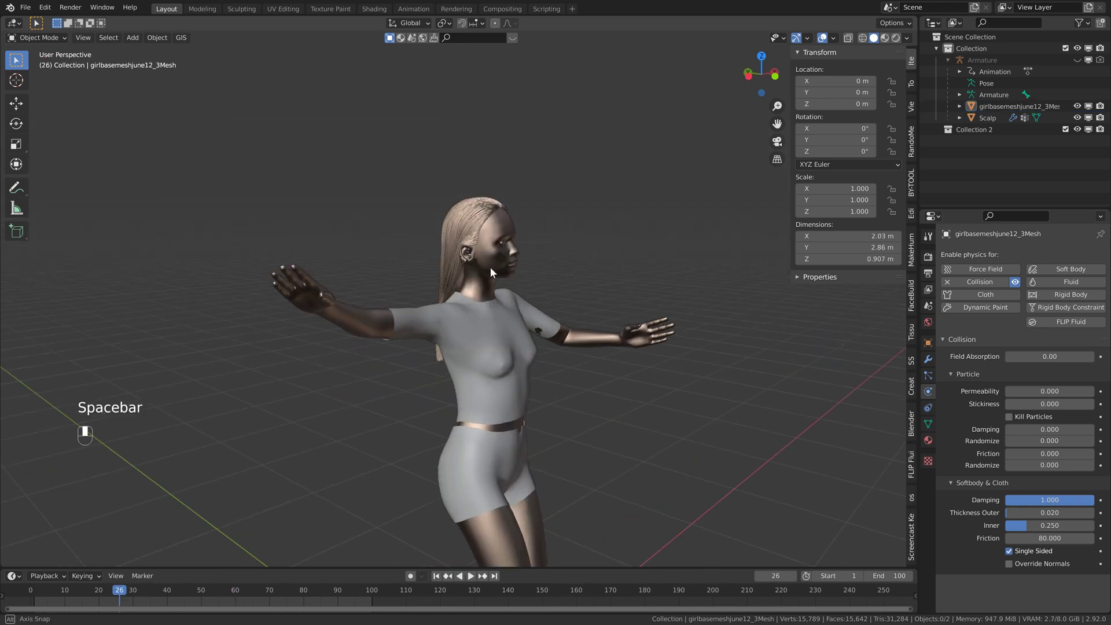
middle_drag(490, 271, 419, 342)
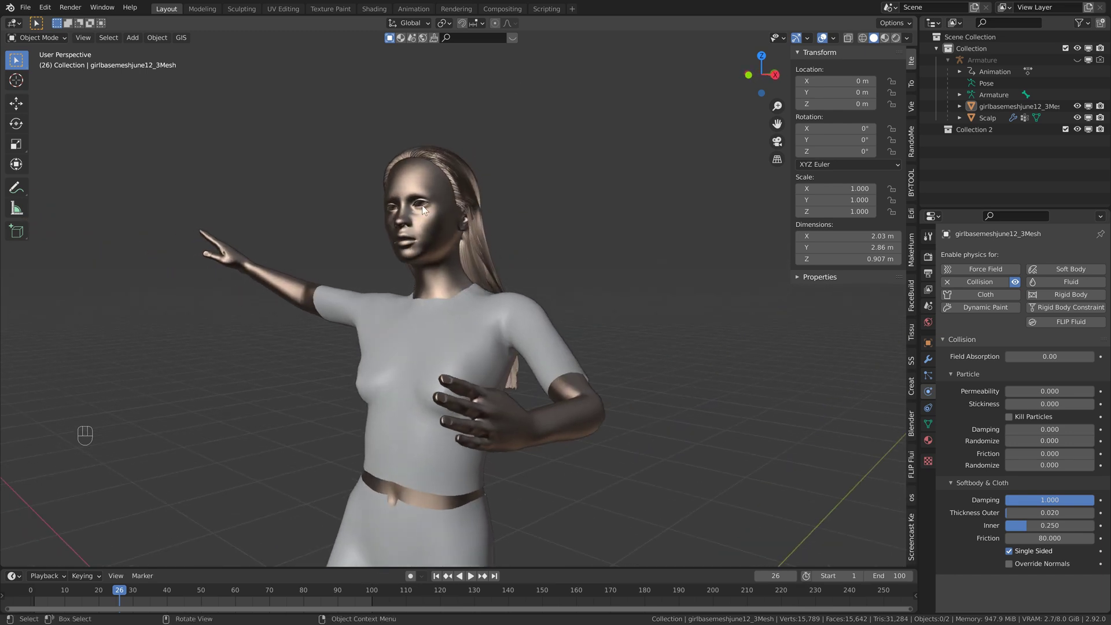
middle_drag(415, 211, 378, 299)
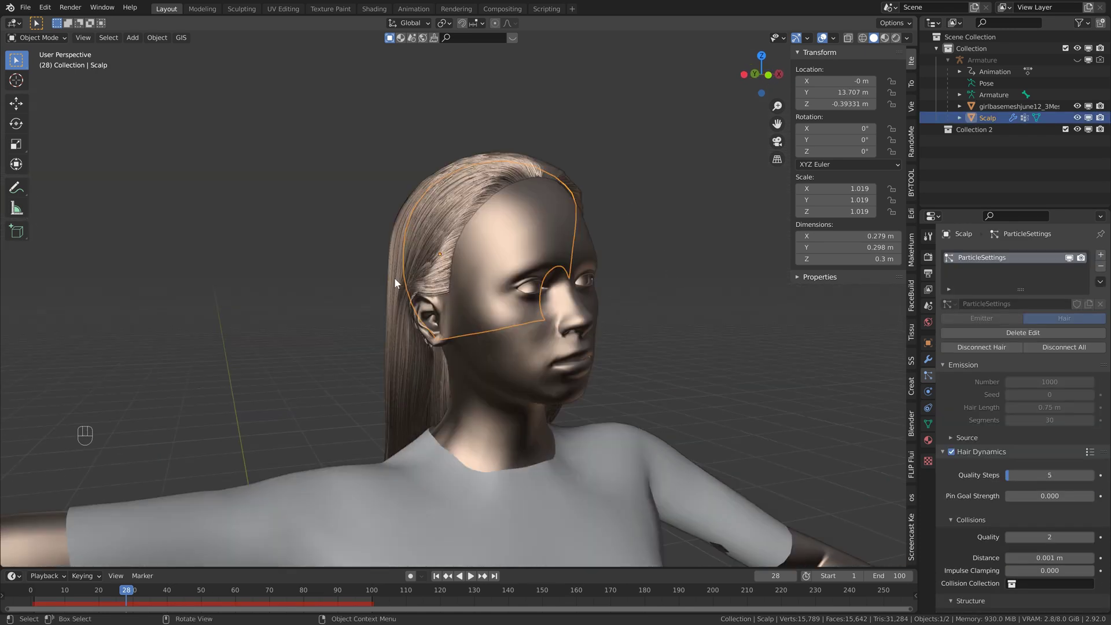
middle_drag(394, 277, 540, 221)
Scroll the Scalp's Particle Properties toward the Render panel's Show Emitter option
scroll(559, 239, up, 2)
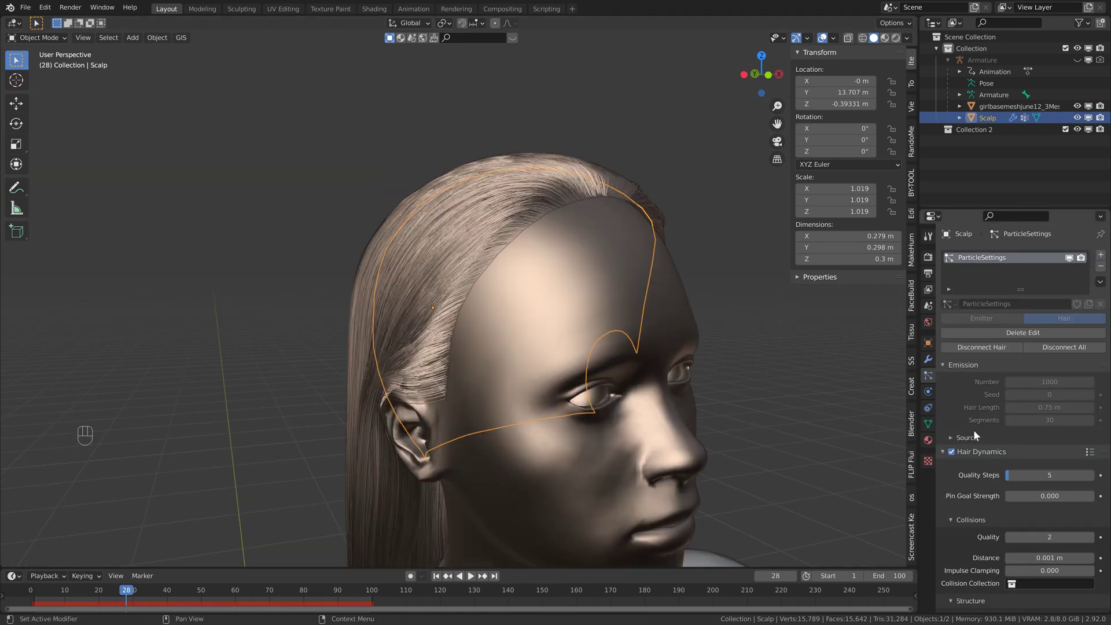
scroll(977, 431, down, 15)
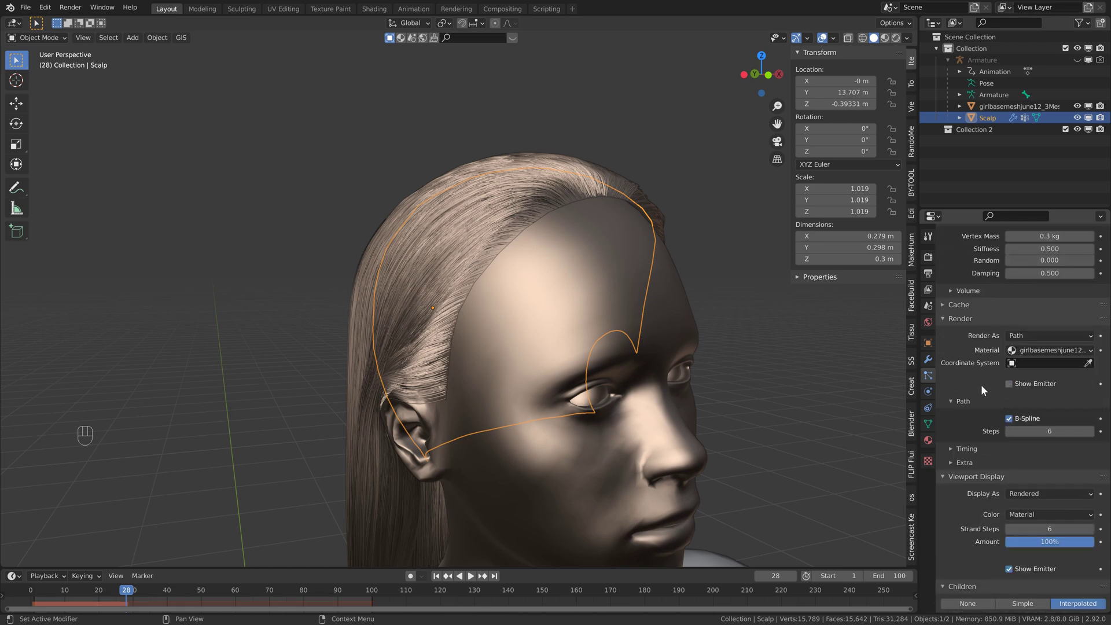
scroll(984, 440, down, 3)
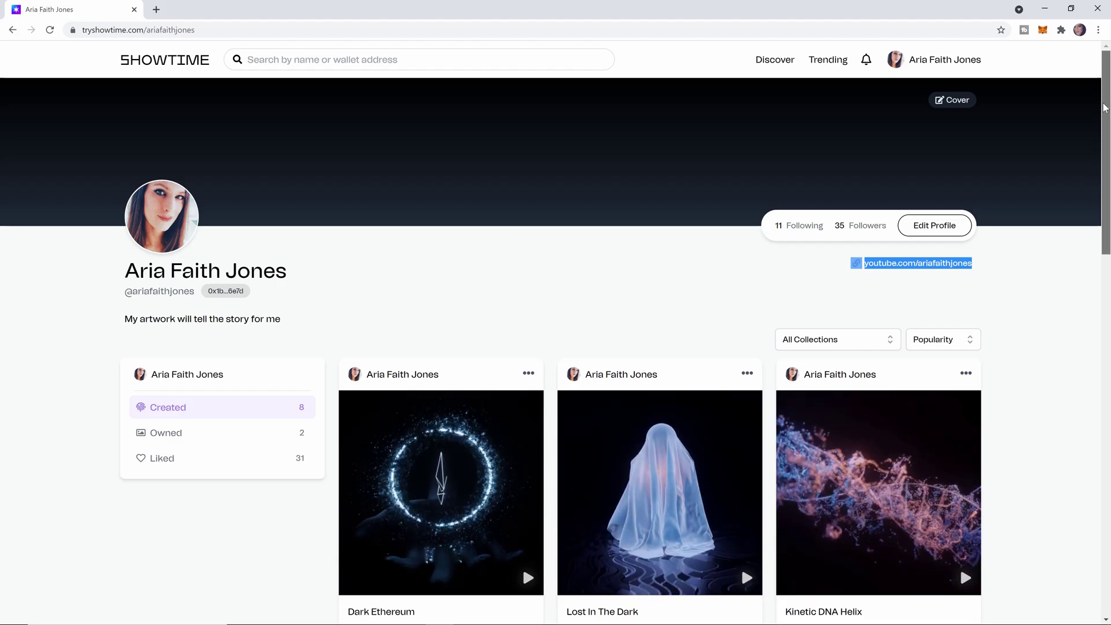
mouse_move(1105, 107)
mouse_down()
mouse_move(1110, 442)
mouse_move(1101, 109)
mouse_up()
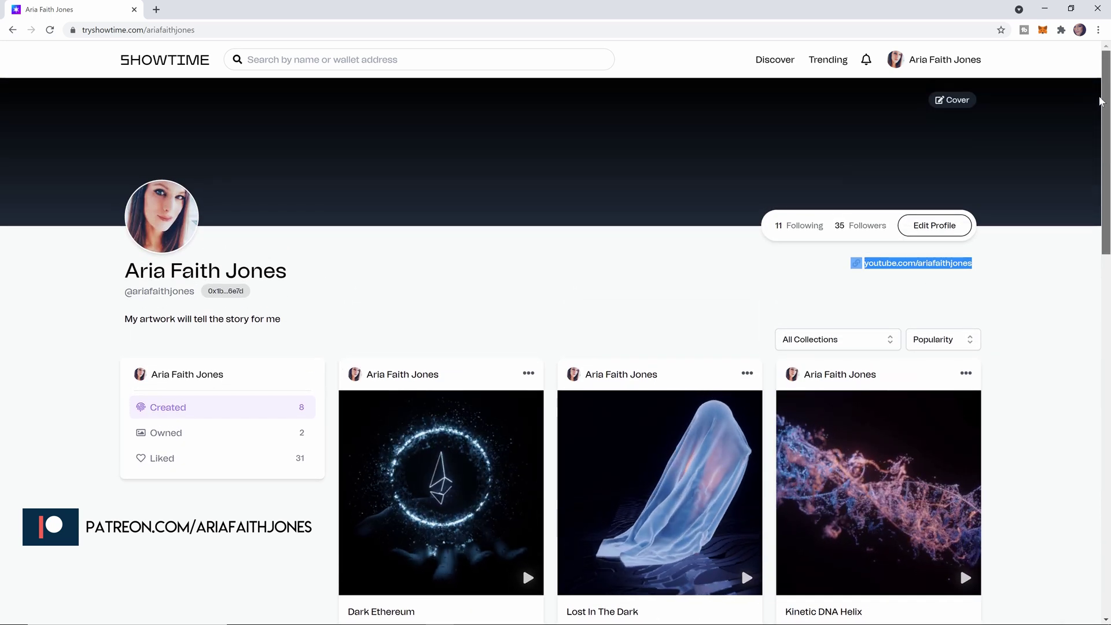